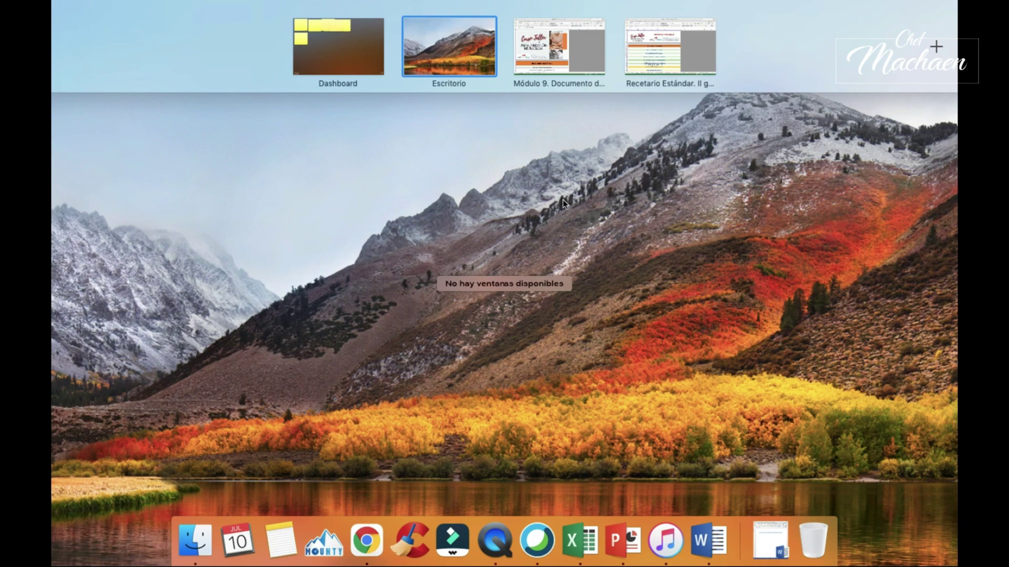
Return to the Módulo 9 workbook and scroll PORTADA down to the row-9 playlist link
click(558, 64)
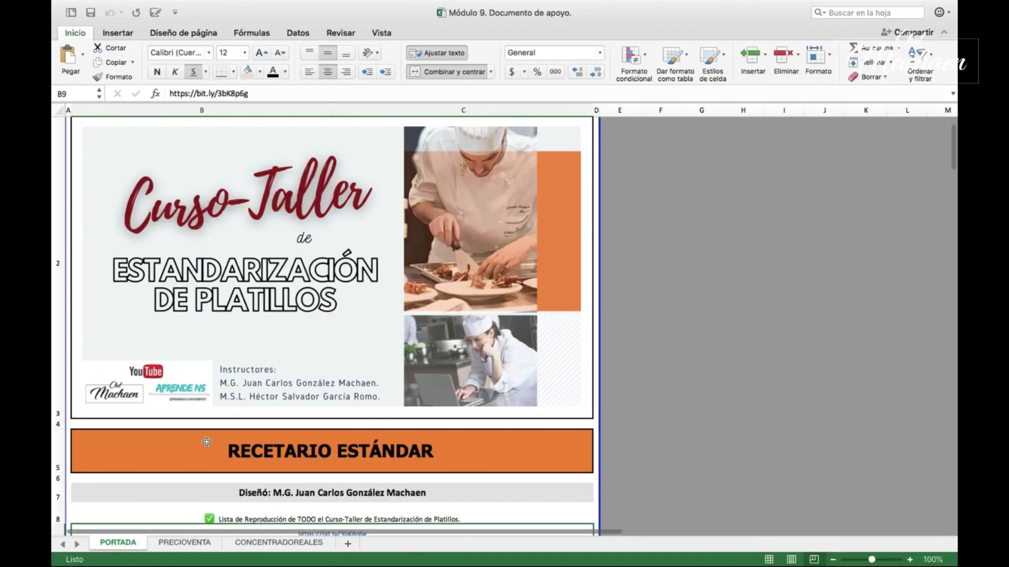
scroll(207, 442, down, 3)
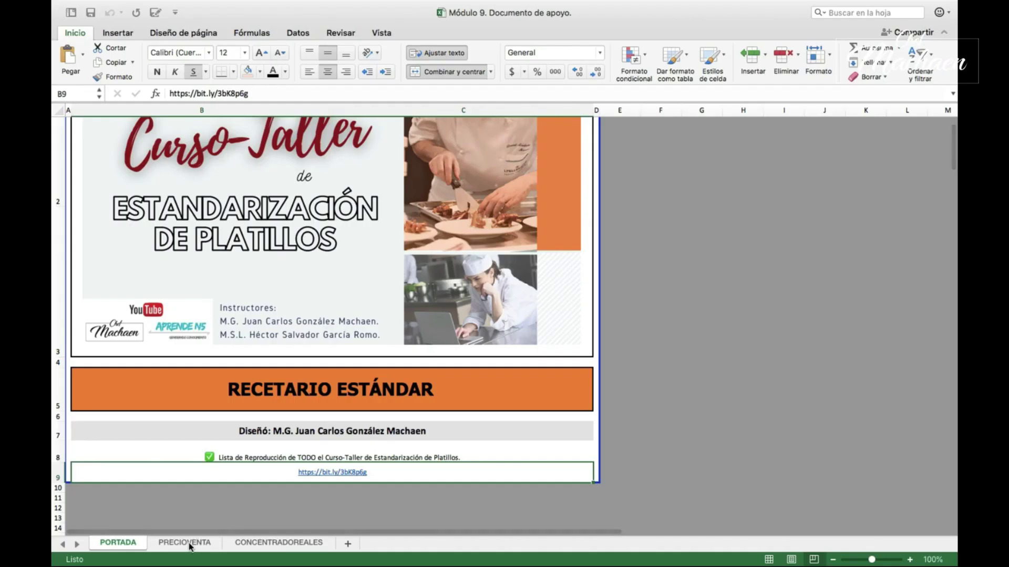
Switch to PRECIOVENTA, view the Definir nombre dialog without saving, and select cell N15
click(191, 544)
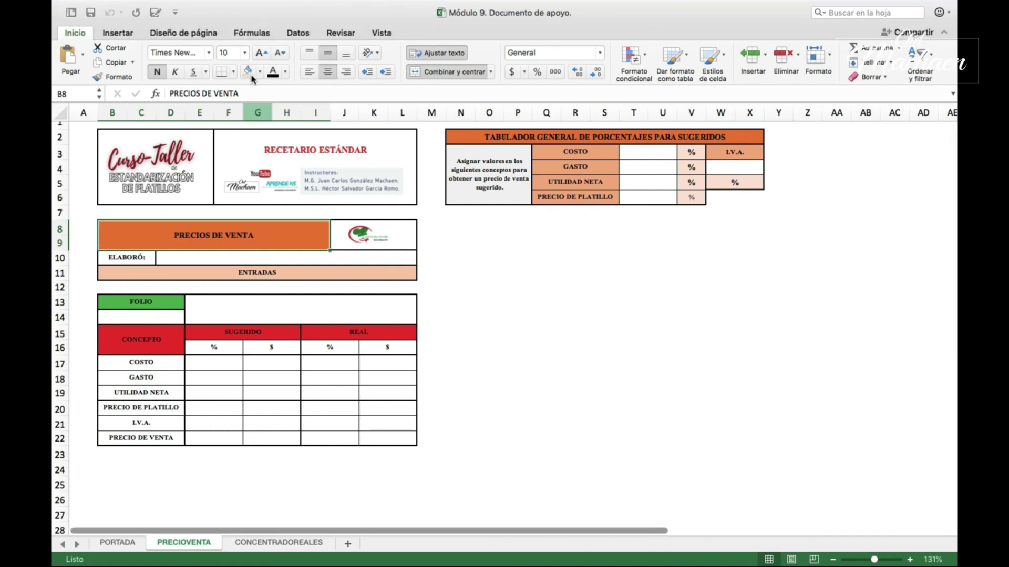
click(252, 33)
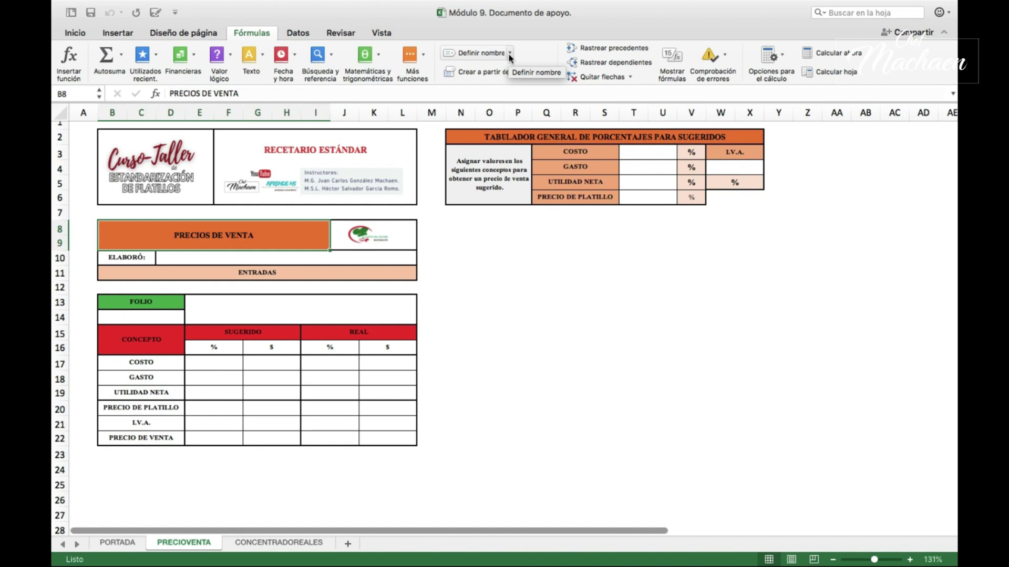
click(509, 54)
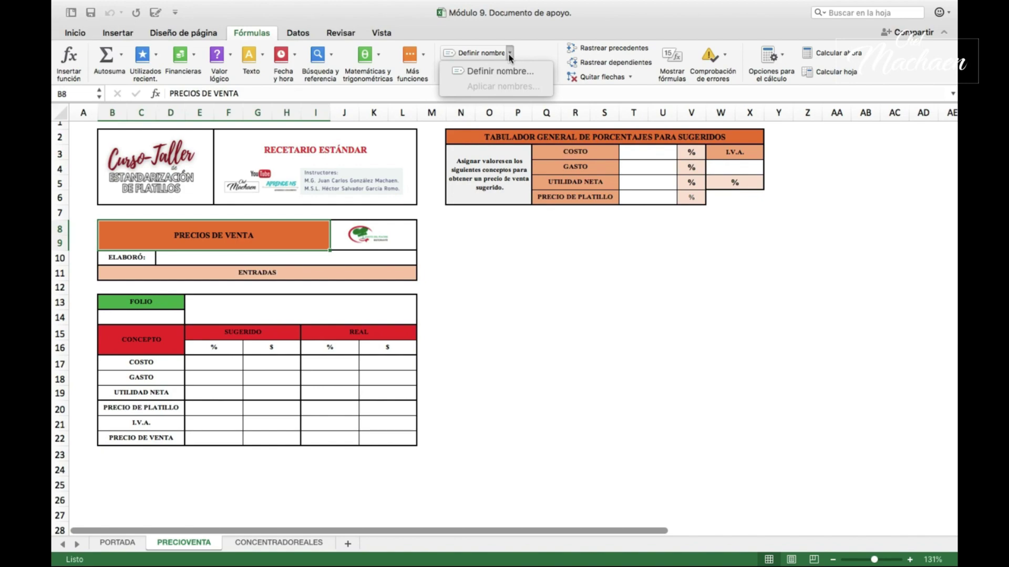
click(505, 70)
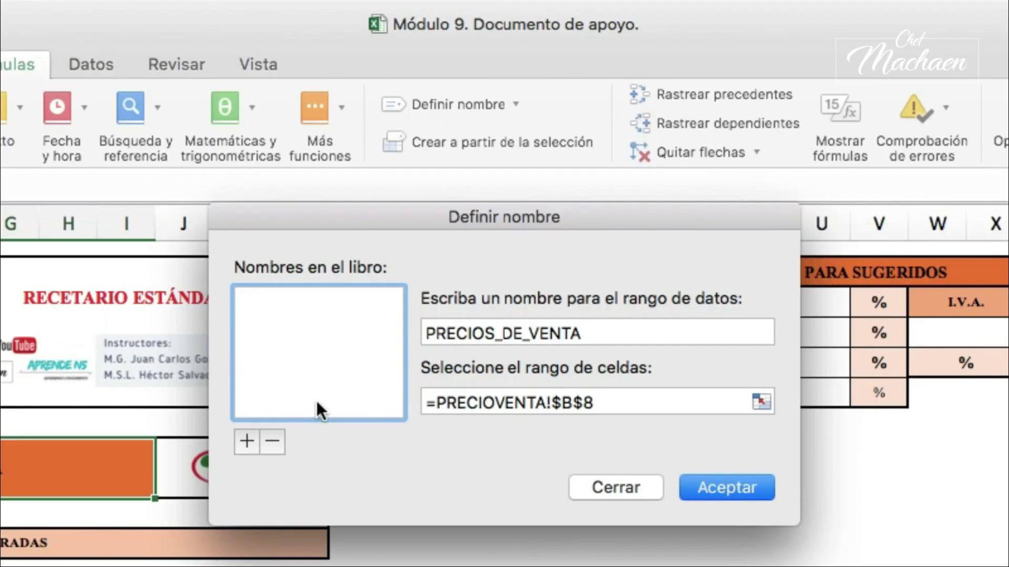
click(623, 489)
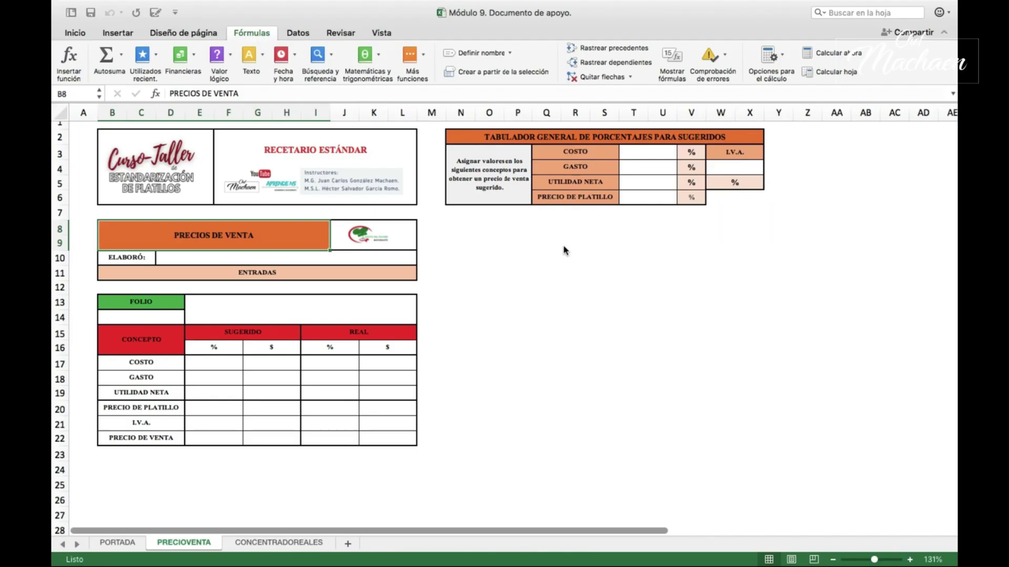
click(471, 332)
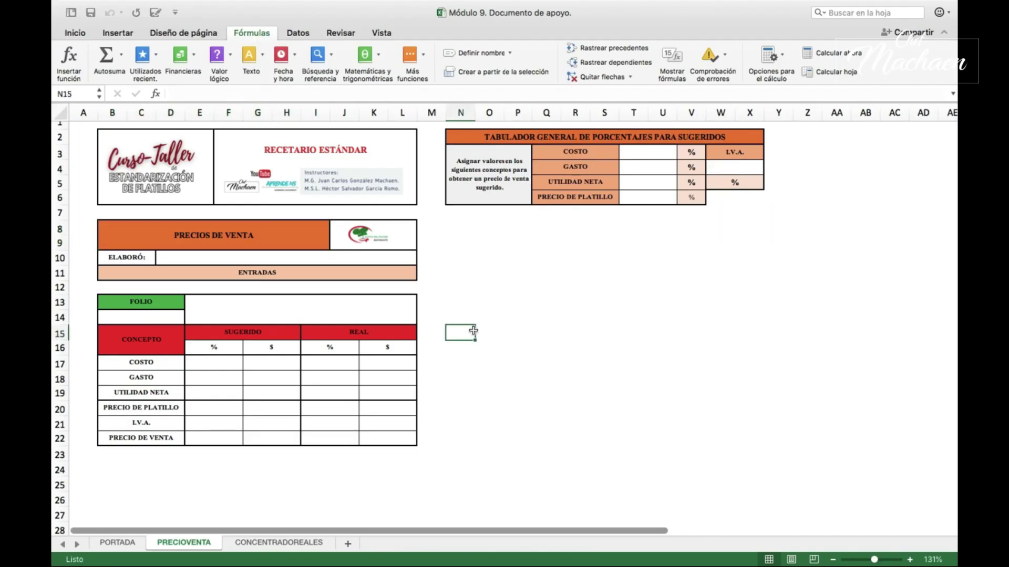
Copy the PRECIOVENTA sheet to the end of the Recetario Estándar workbook
right_click(190, 546)
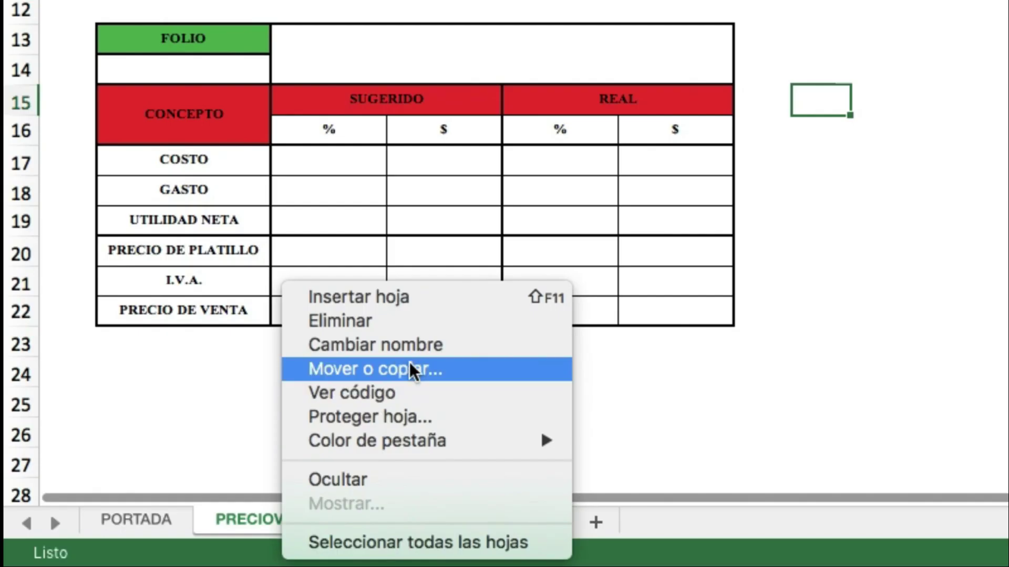
click(414, 371)
click(475, 237)
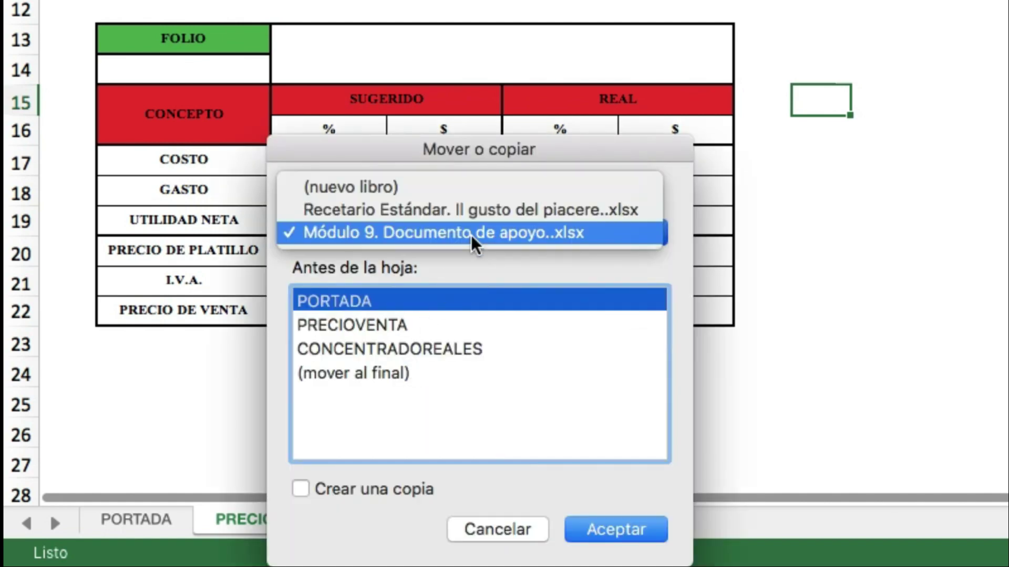
click(484, 211)
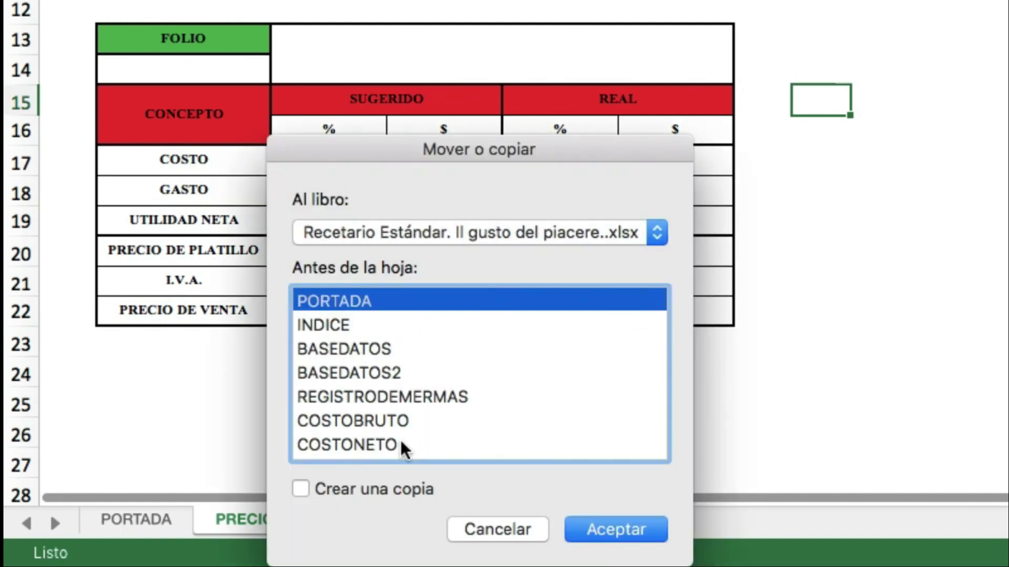
click(353, 491)
scroll(434, 404, down, 10)
click(360, 449)
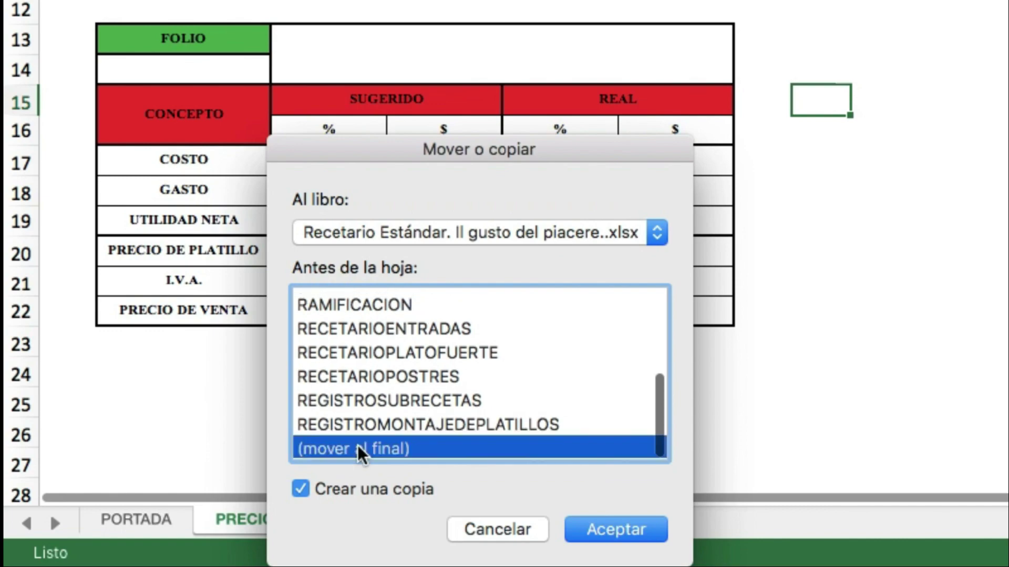
click(602, 532)
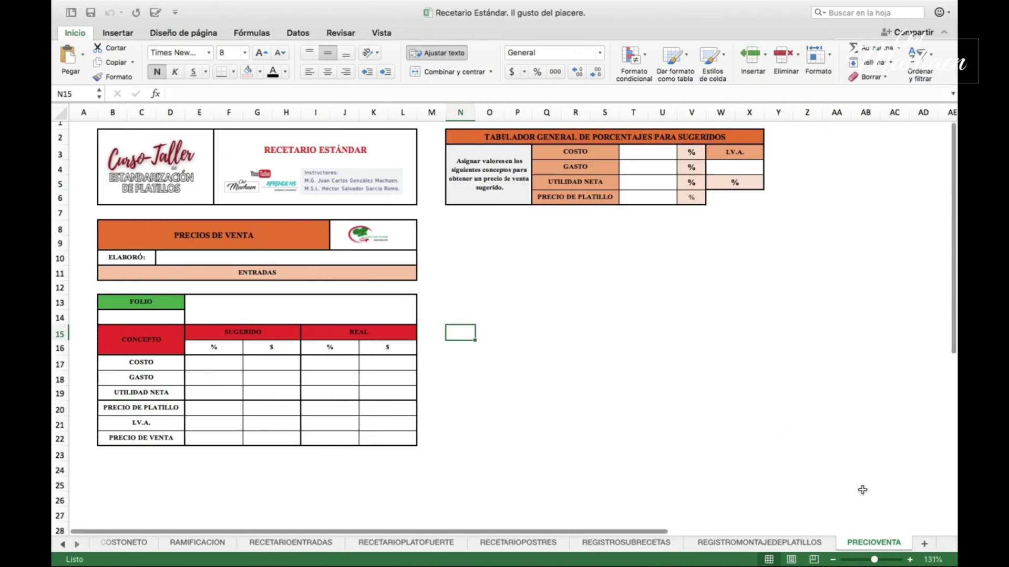
Copy the CONCENTRADOREALES sheet from Módulo 9 to the end of Recetario Estándar too
key(ctrl+Up)
click(560, 40)
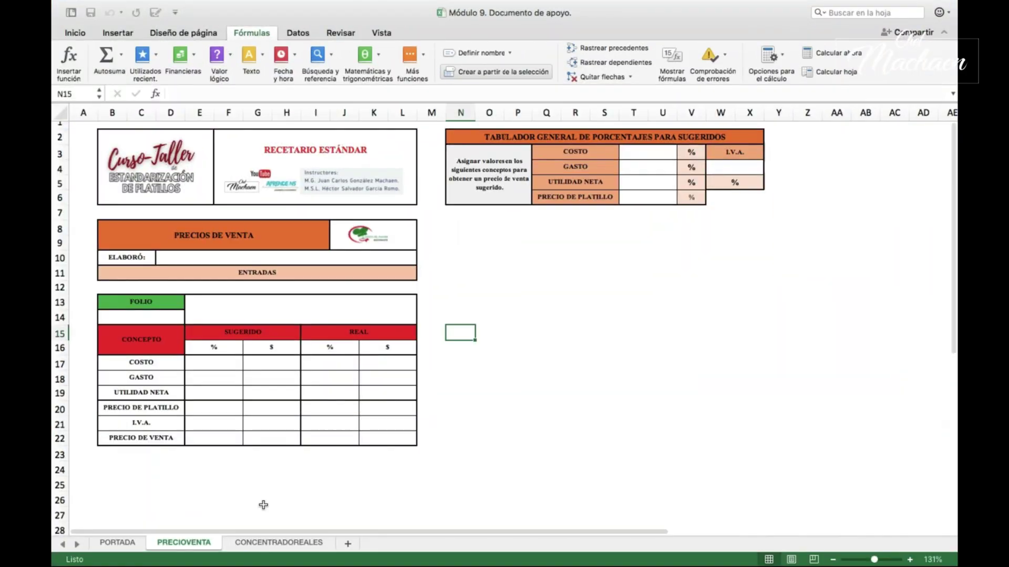
click(265, 543)
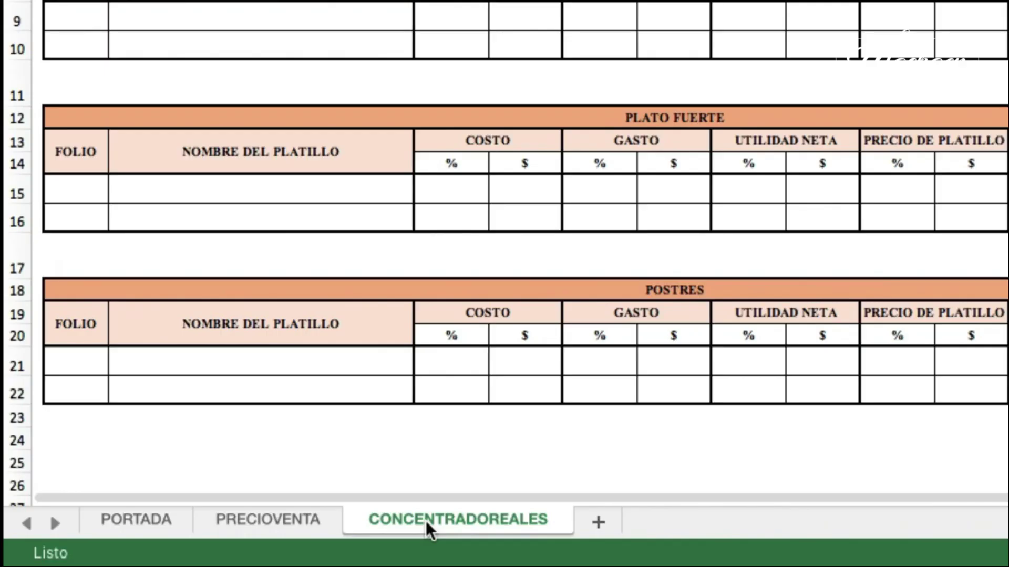
right_click(428, 531)
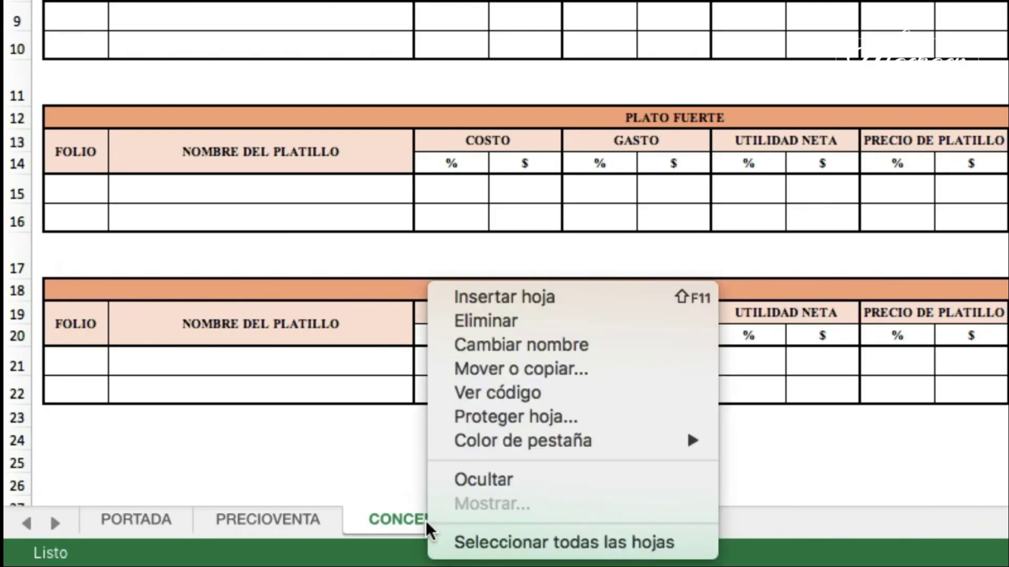
click(513, 384)
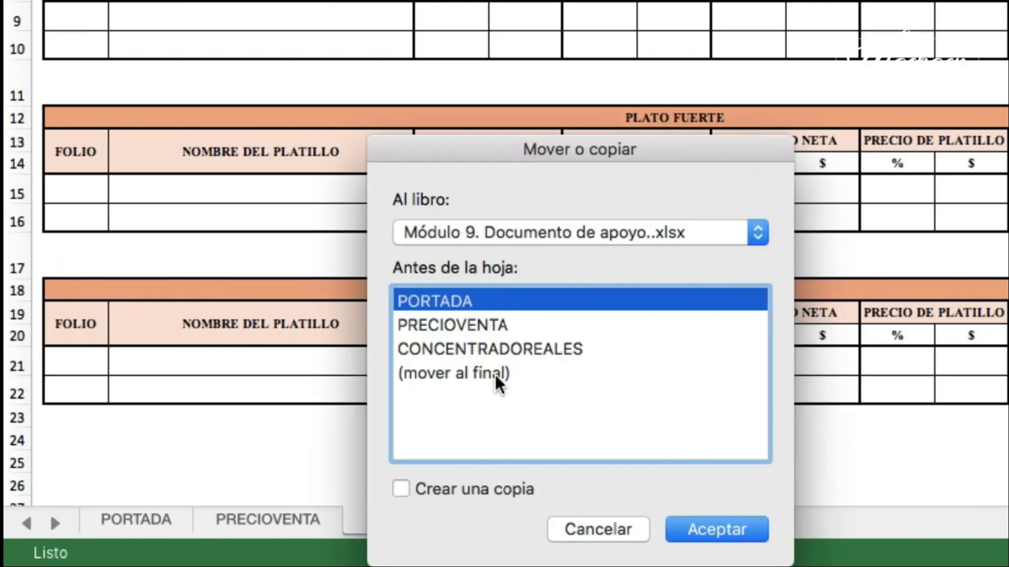
click(489, 374)
click(584, 243)
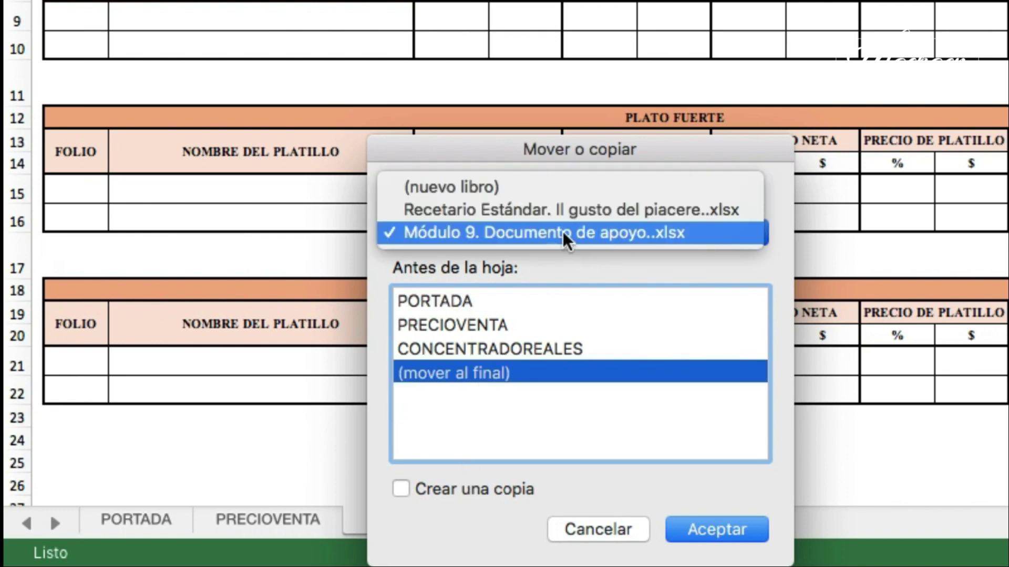
click(541, 206)
scroll(493, 384, down, 5)
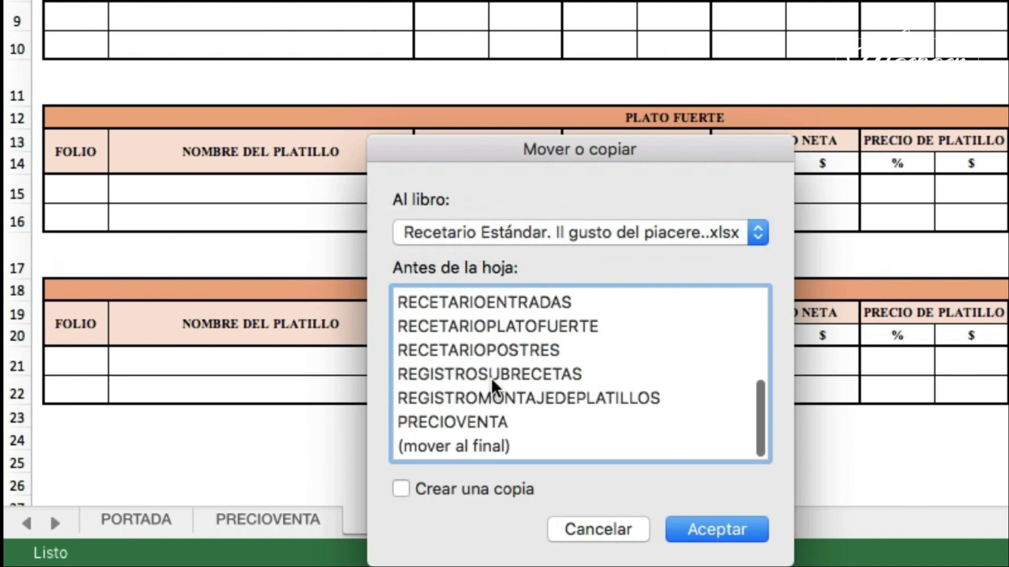
click(471, 449)
click(442, 491)
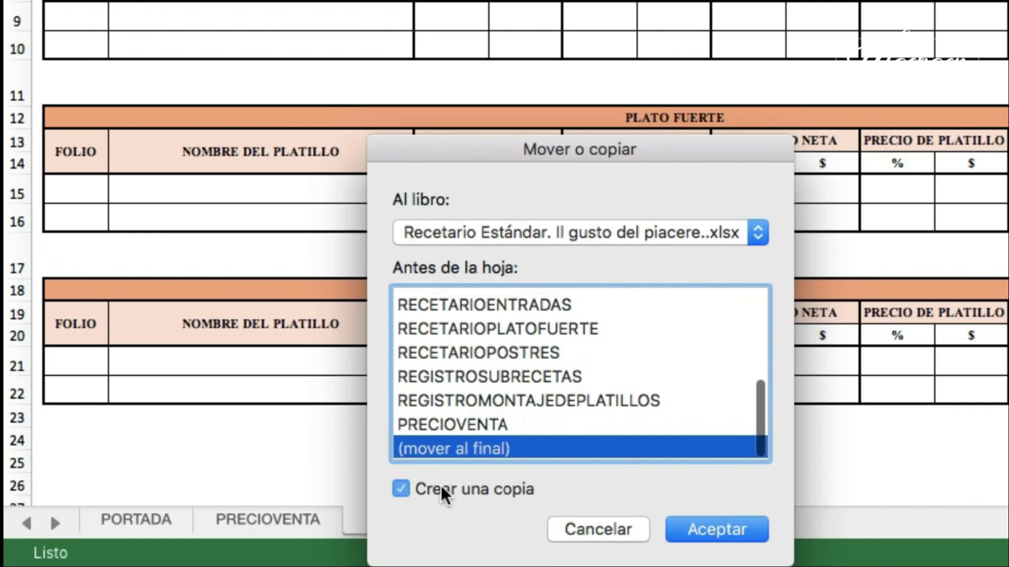
click(749, 531)
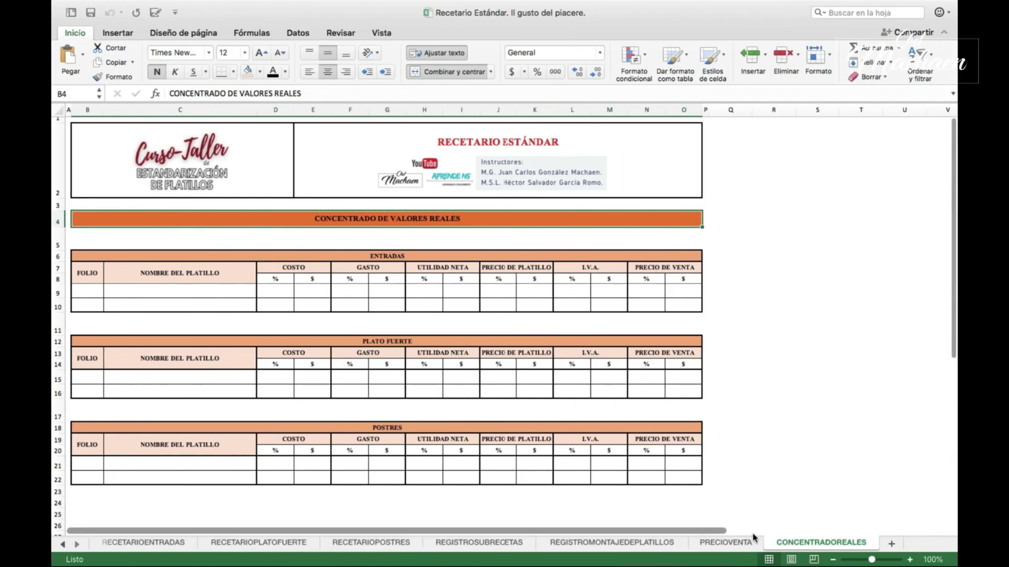
key(ctrl+Up)
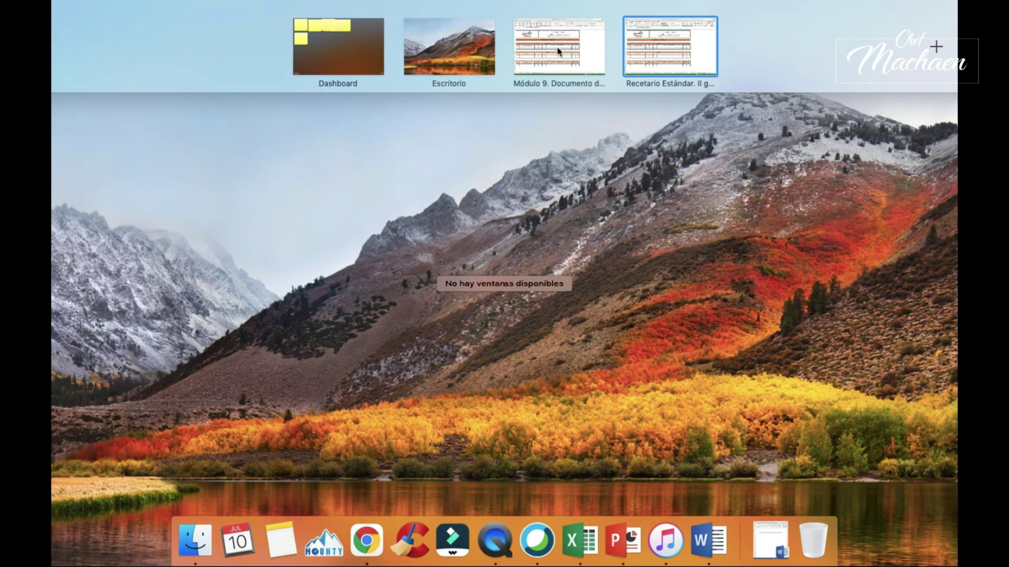
Close the Módulo 9 window and view the copied PRECIOVENTA sheet in Recetario Estándar
click(560, 51)
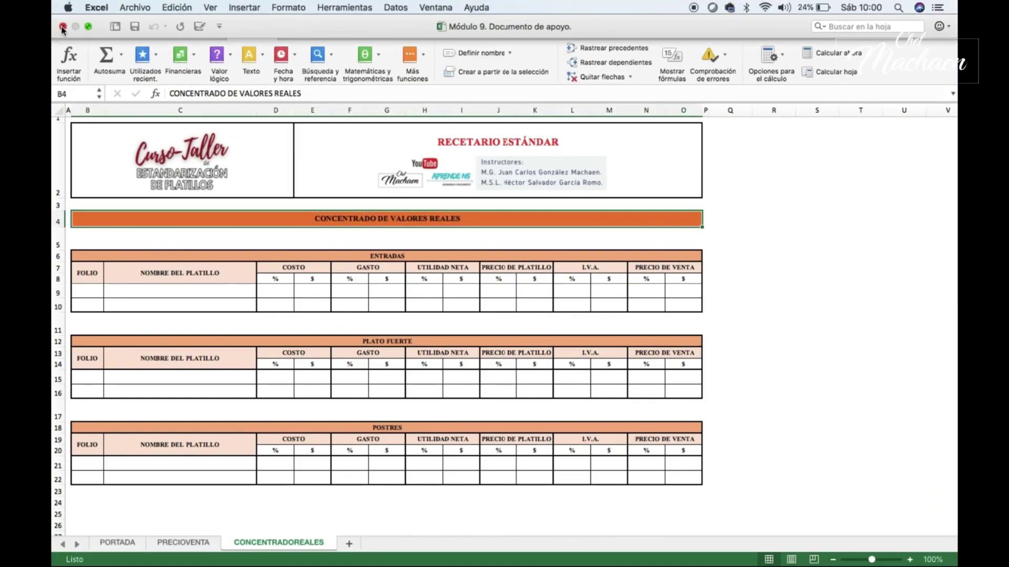
click(62, 26)
click(726, 542)
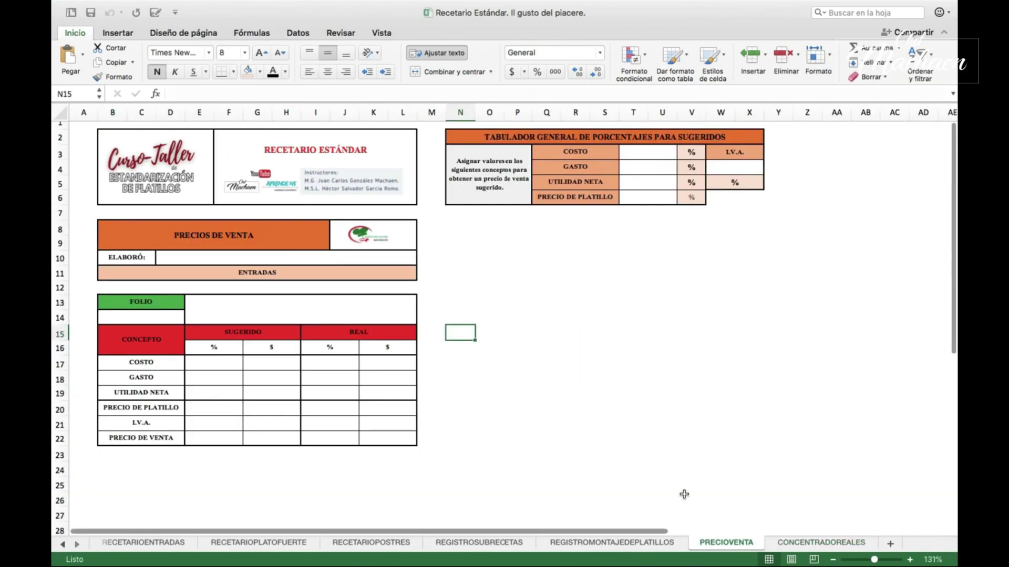
On the INDICE sheet, select the CONTROL DE PRECIOS DE VENTA entry in B28 and show Insertar
click(63, 545)
click(62, 545)
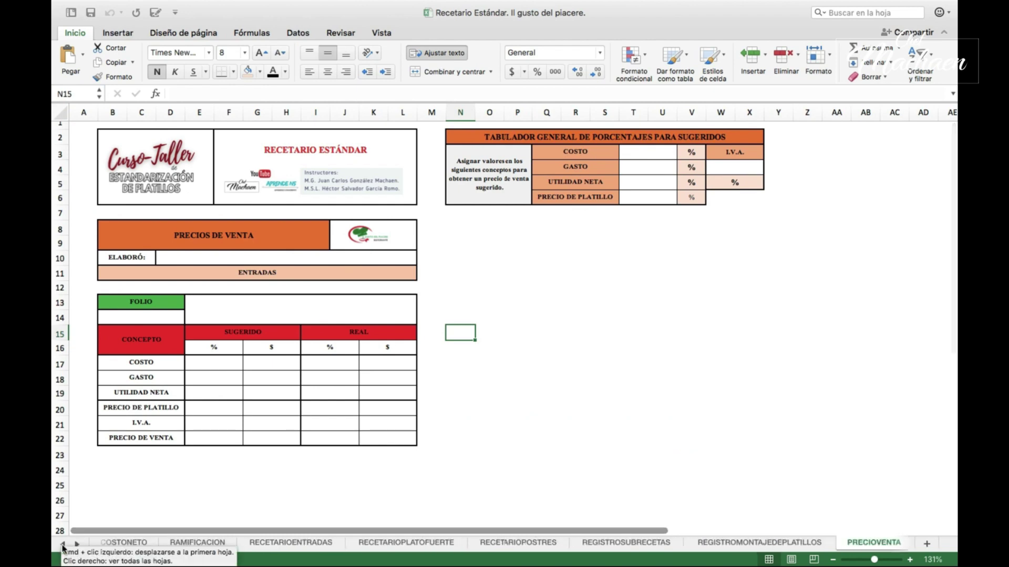
click(62, 545)
click(63, 544)
click(63, 545)
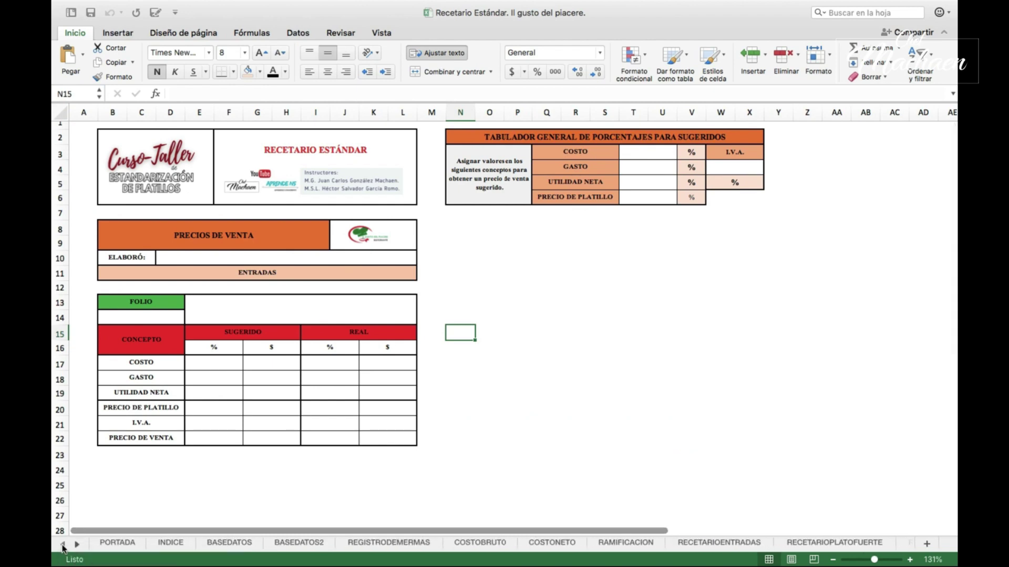
click(171, 542)
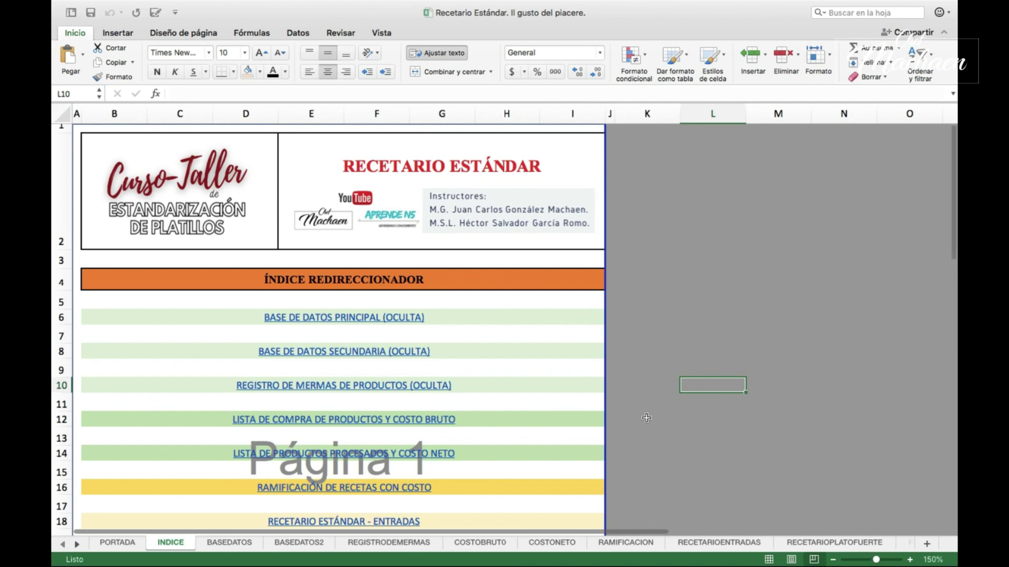
scroll(647, 418, down, 2)
scroll(647, 418, down, 3)
scroll(646, 418, down, 3)
scroll(646, 418, down, 4)
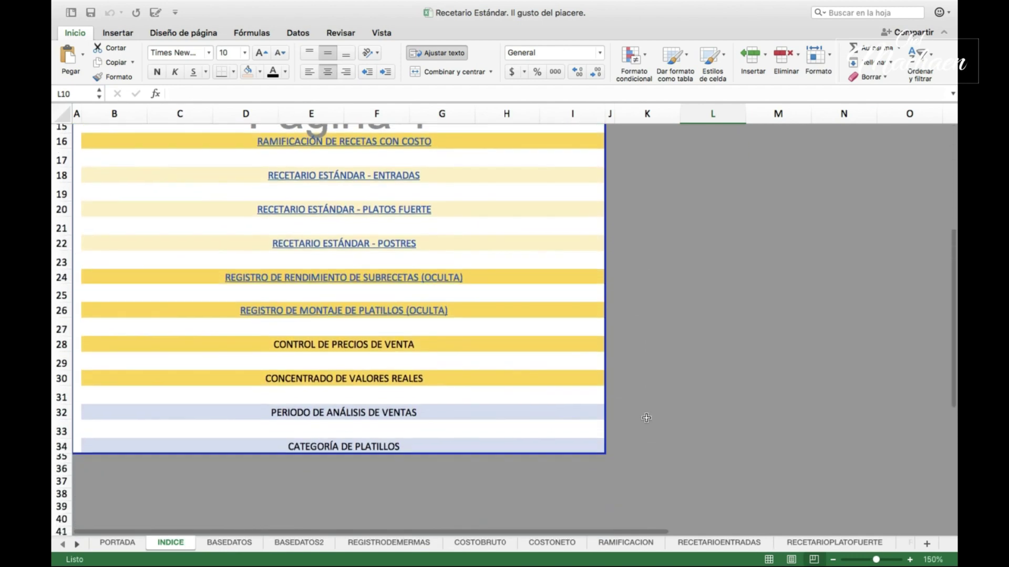
click(389, 346)
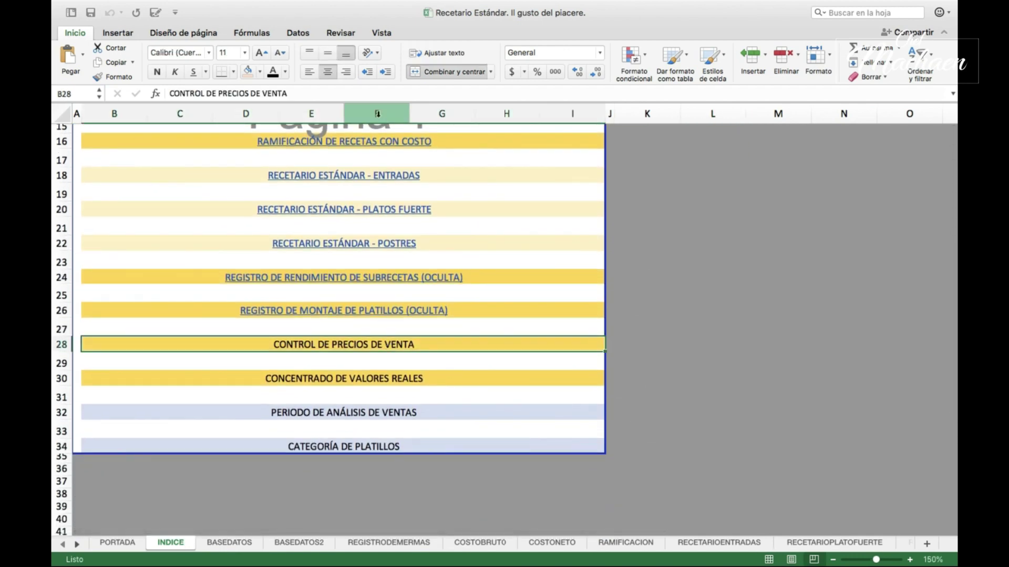
click(125, 35)
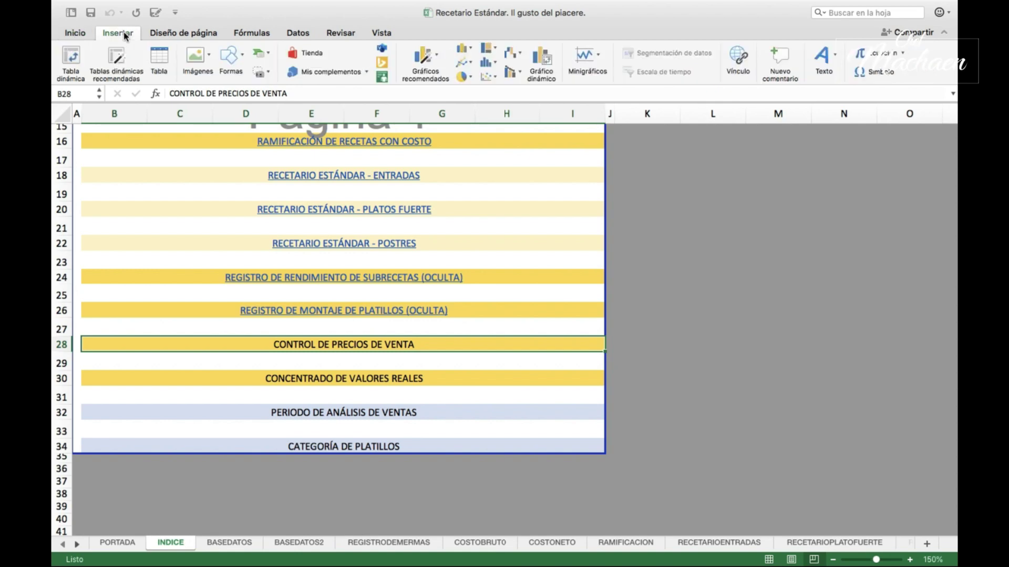
In Insertar hipervínculo, choose Este documento, pick PRECIOVENTA, and browse the defined names list
click(740, 58)
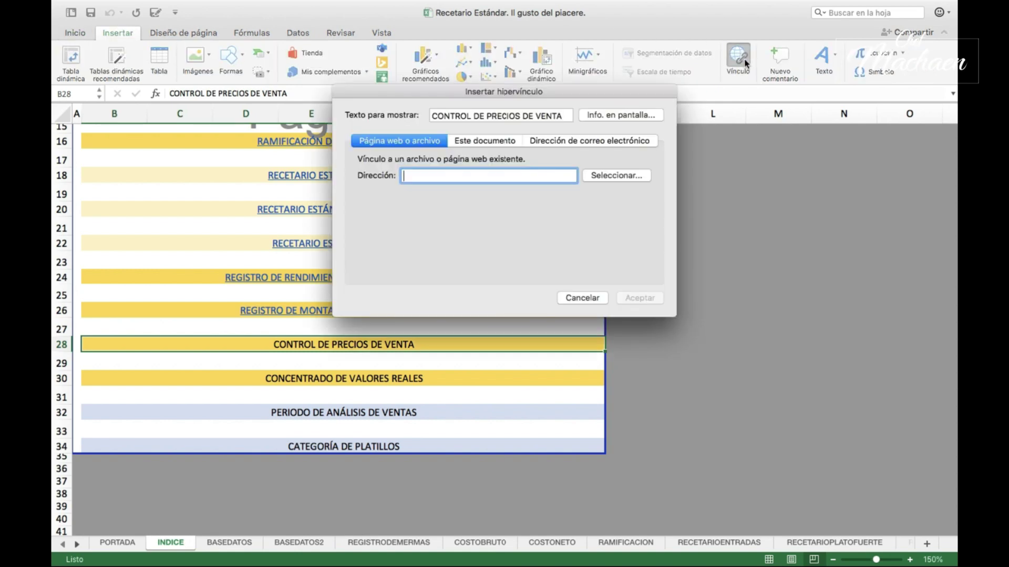
click(496, 142)
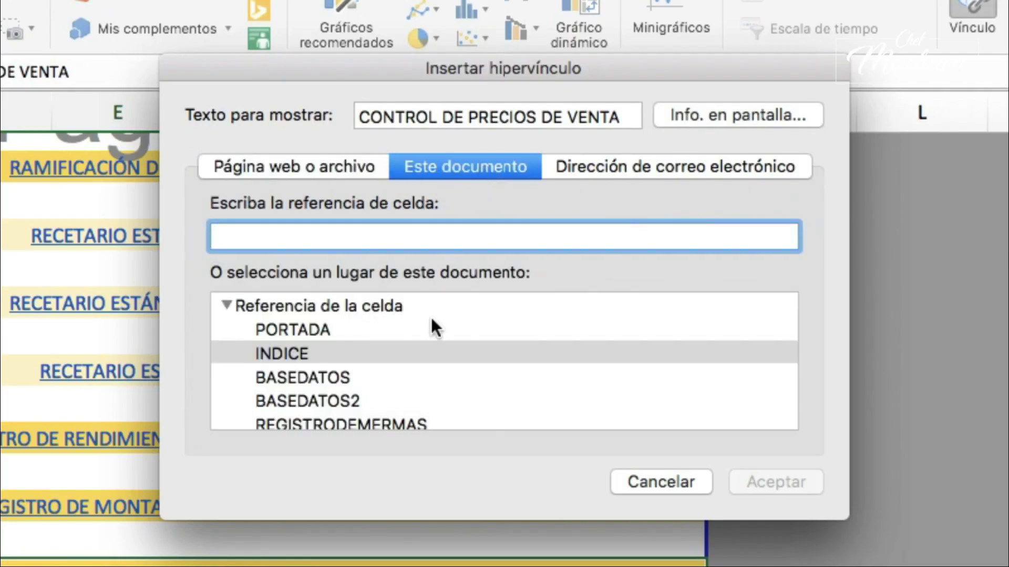
scroll(431, 320, down, 5)
scroll(431, 320, down, 3)
scroll(431, 321, down, 1)
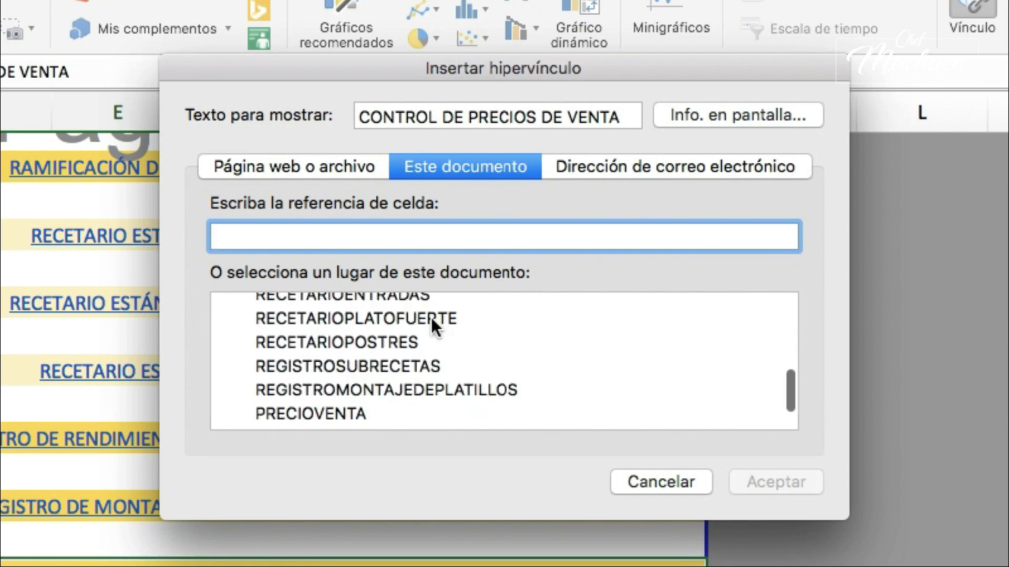
scroll(431, 317, down, 2)
click(334, 369)
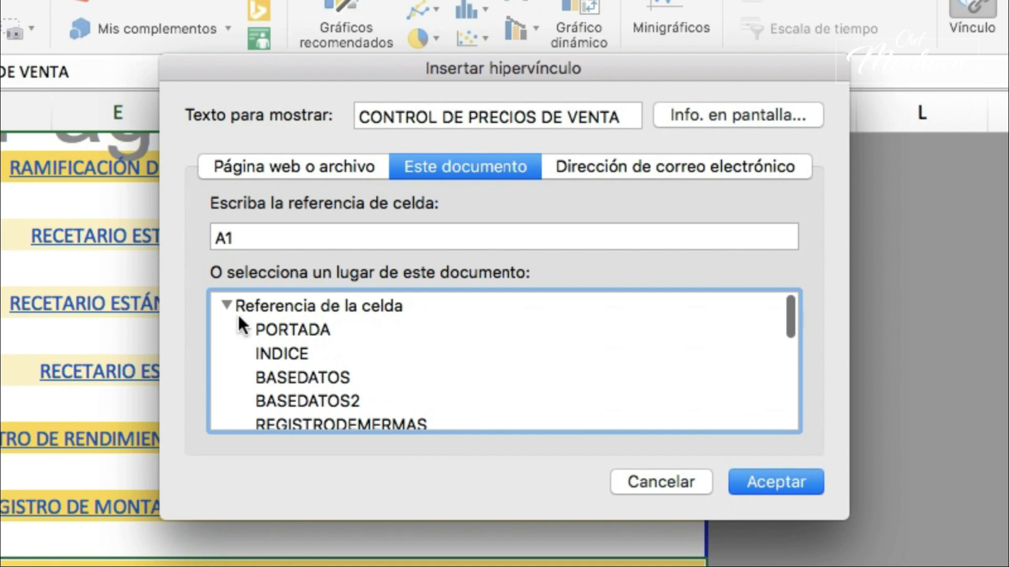
scroll(240, 317, down, 3)
scroll(238, 313, down, 3)
scroll(237, 313, down, 3)
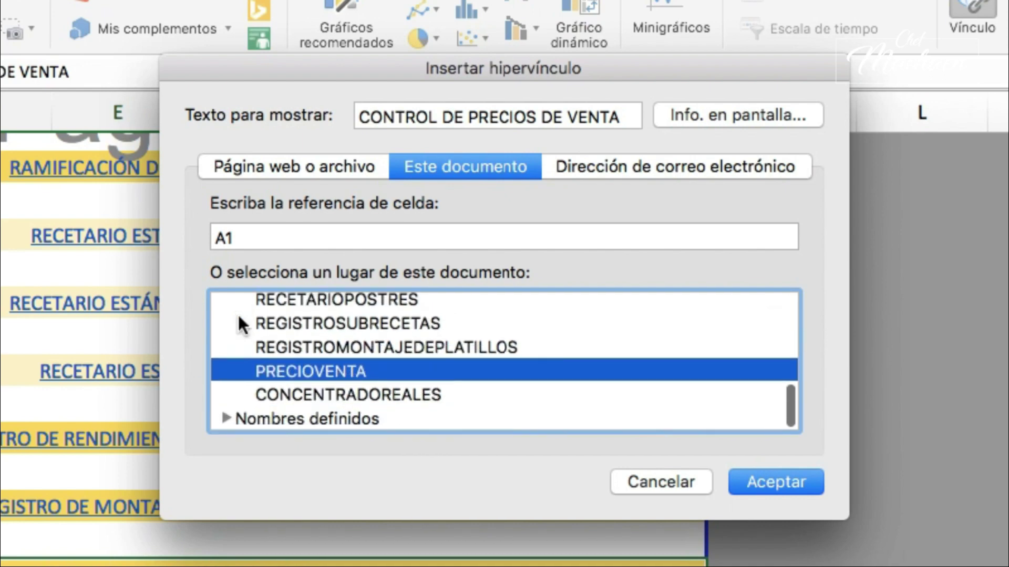
scroll(238, 313, down, 2)
scroll(237, 313, down, 1)
scroll(237, 313, down, 2)
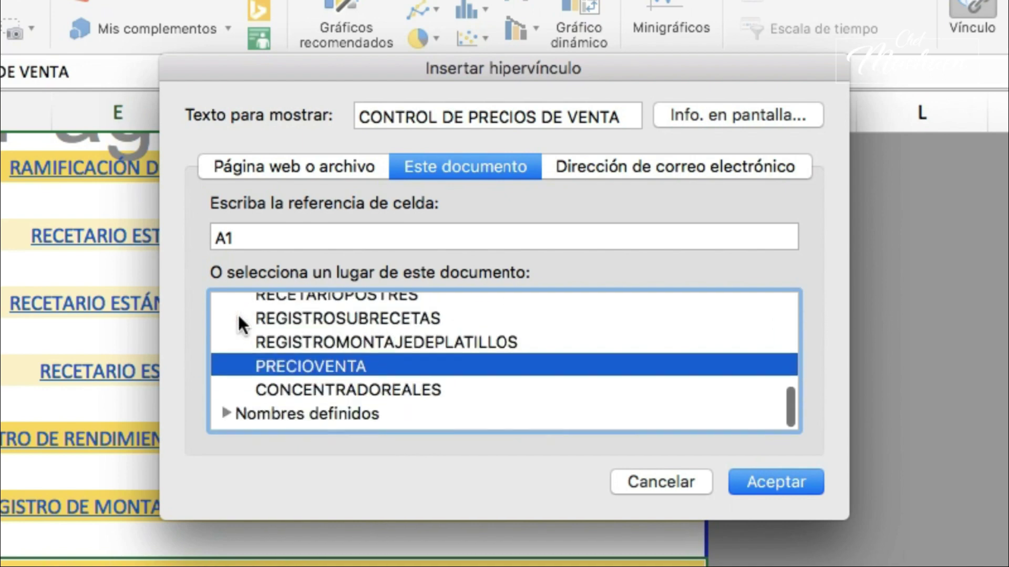
click(226, 417)
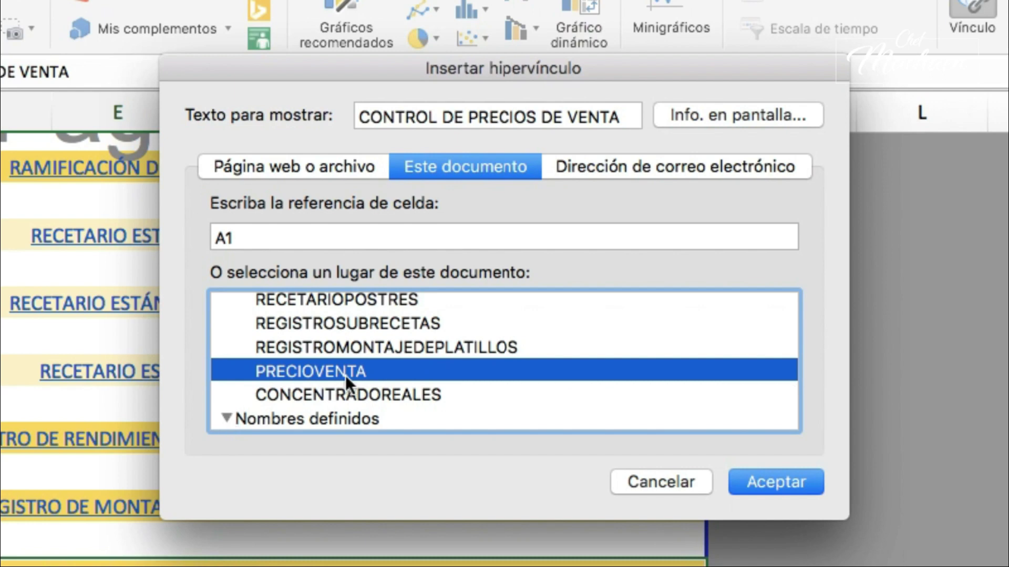
scroll(345, 375, down, 2)
scroll(371, 352, down, 1)
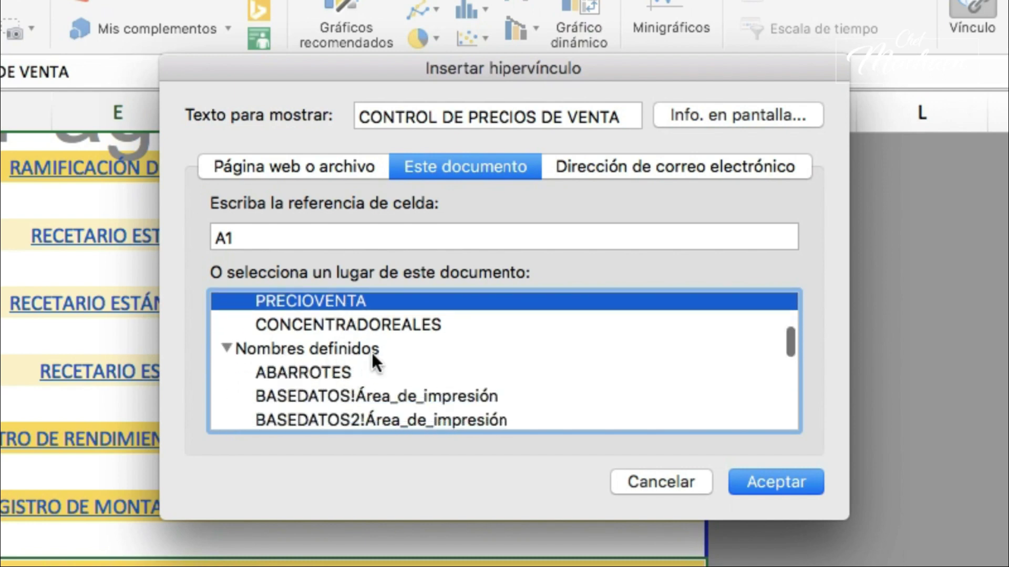
scroll(323, 340, down, 2)
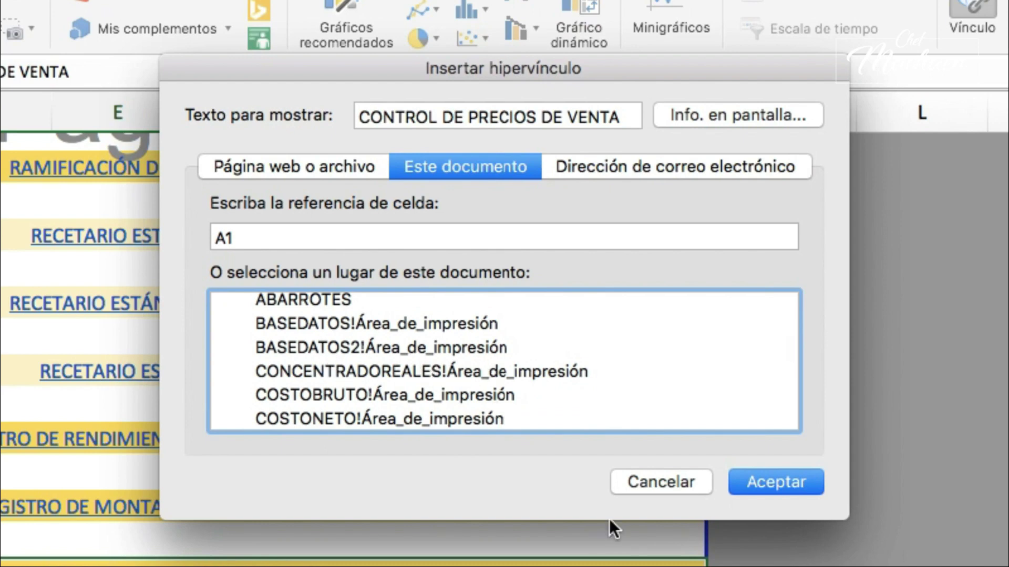
scroll(397, 311, up, 1)
scroll(396, 311, up, 2)
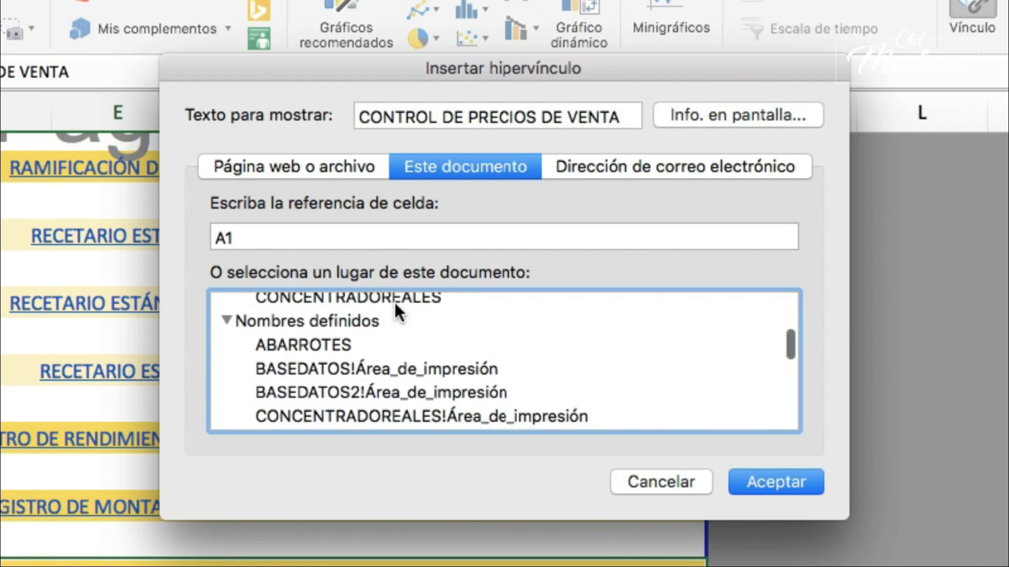
scroll(396, 311, down, 1)
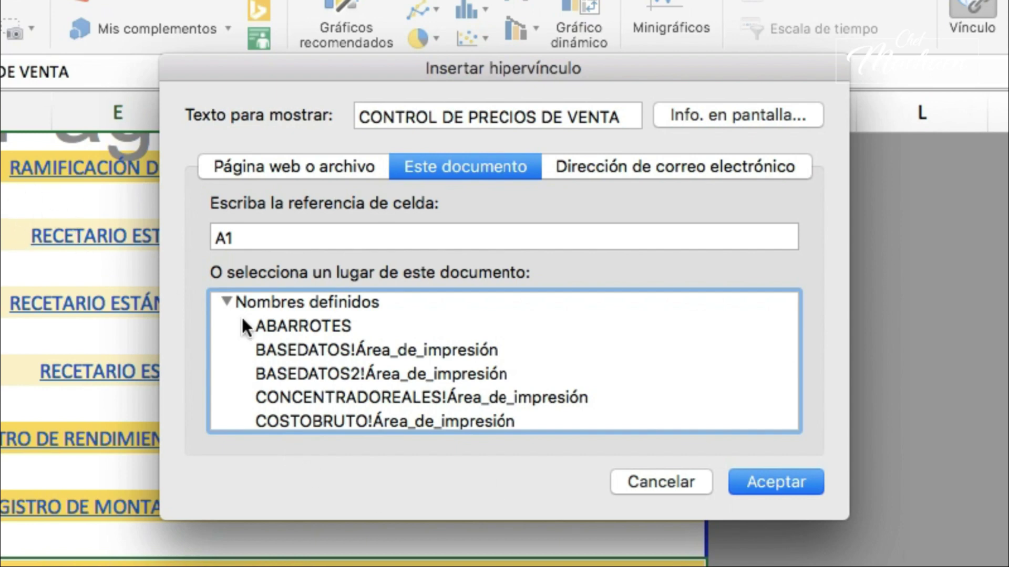
Reselect PRECIOVENTA as the link target and confirm the hyperlink with Aceptar
click(231, 298)
scroll(273, 374, up, 1)
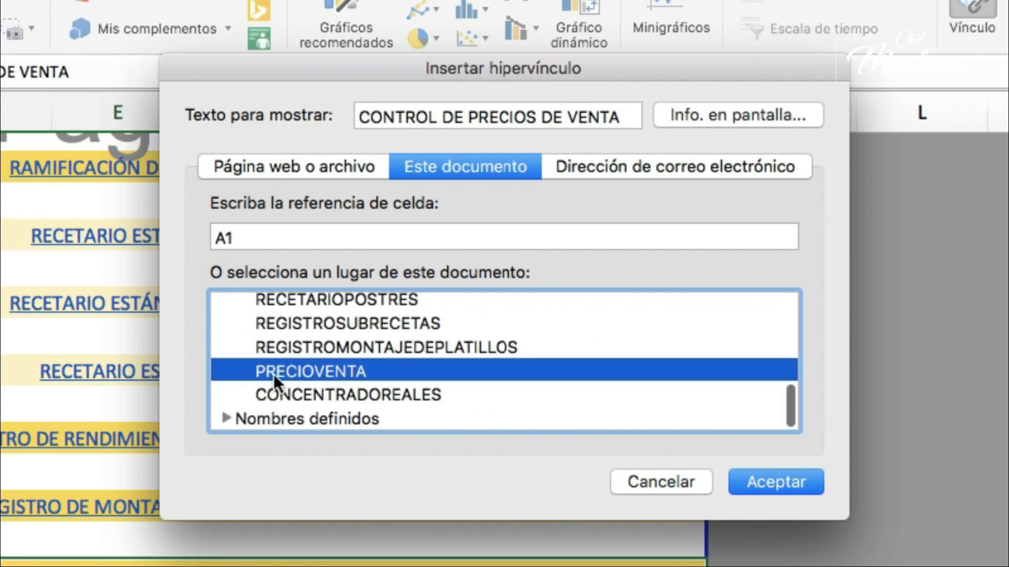
scroll(295, 392, up, 3)
scroll(295, 392, up, 3)
scroll(295, 392, up, 2)
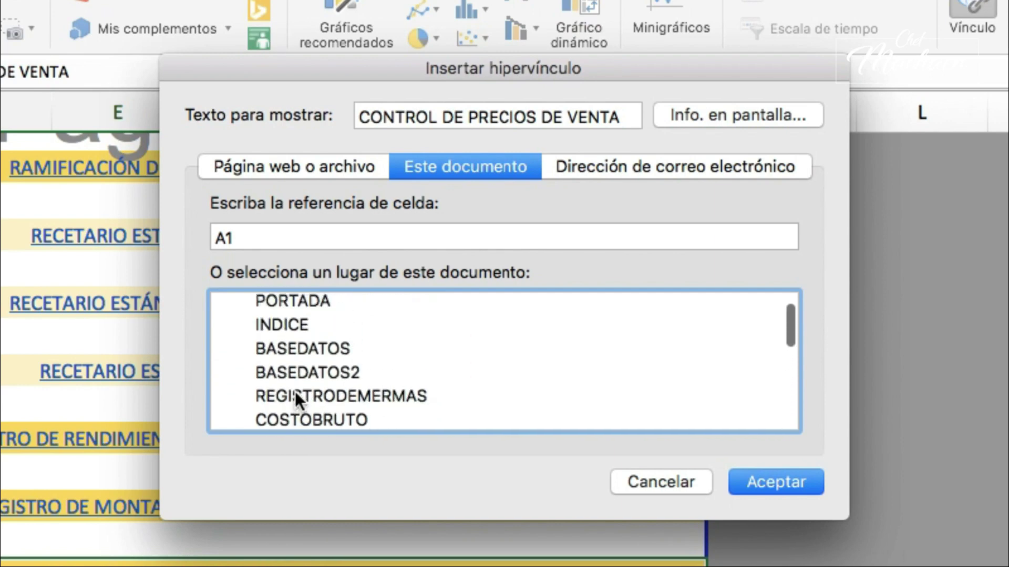
scroll(295, 392, up, 1)
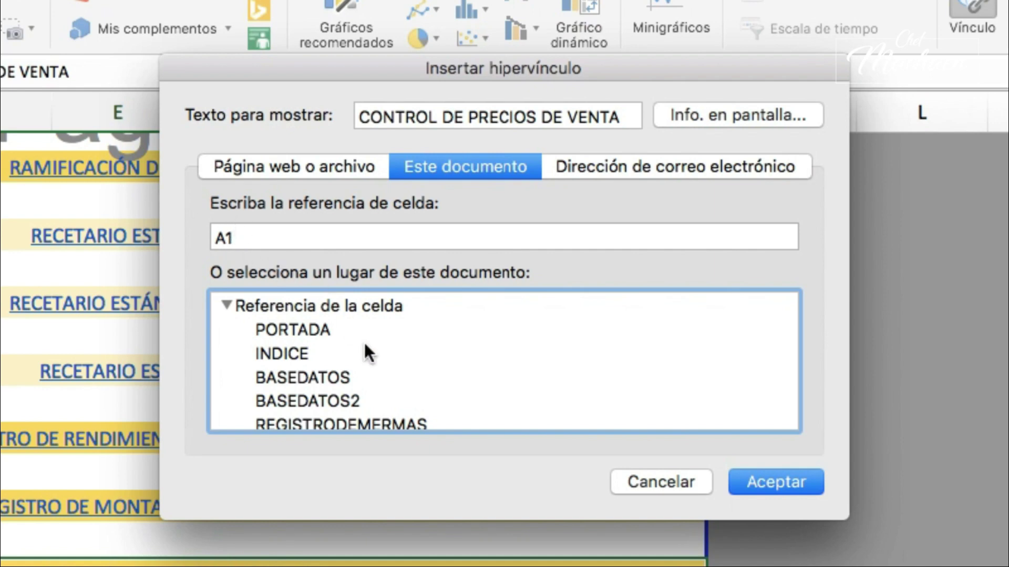
scroll(423, 357, down, 1)
scroll(423, 357, down, 2)
scroll(423, 357, up, 3)
scroll(317, 386, down, 2)
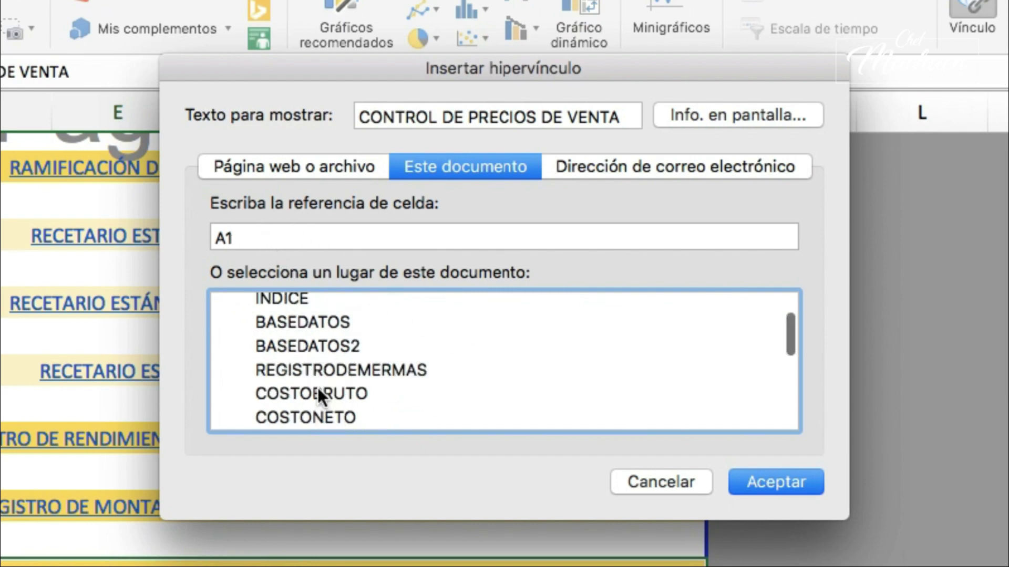
scroll(317, 386, down, 5)
click(318, 372)
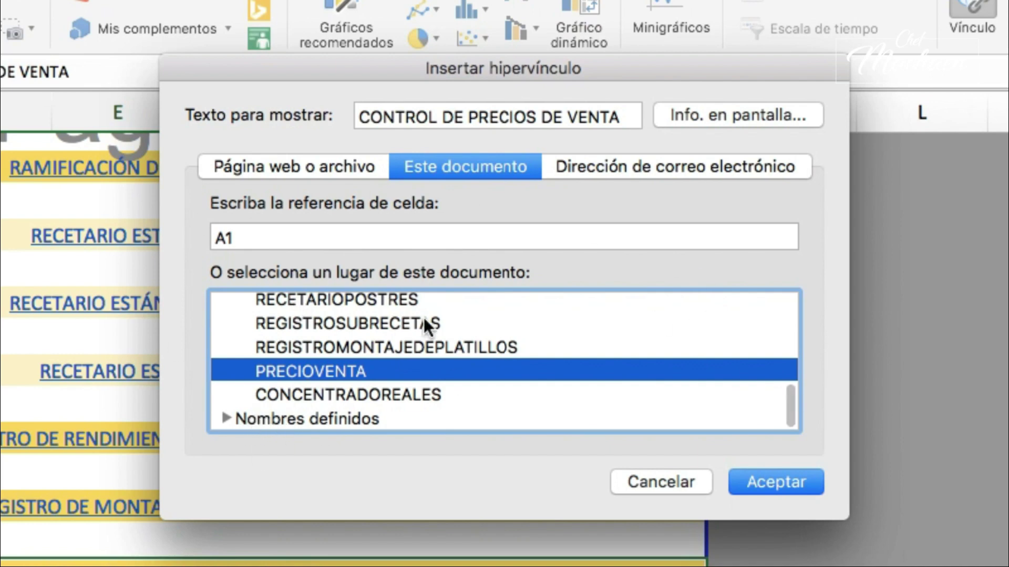
scroll(437, 349, up, 10)
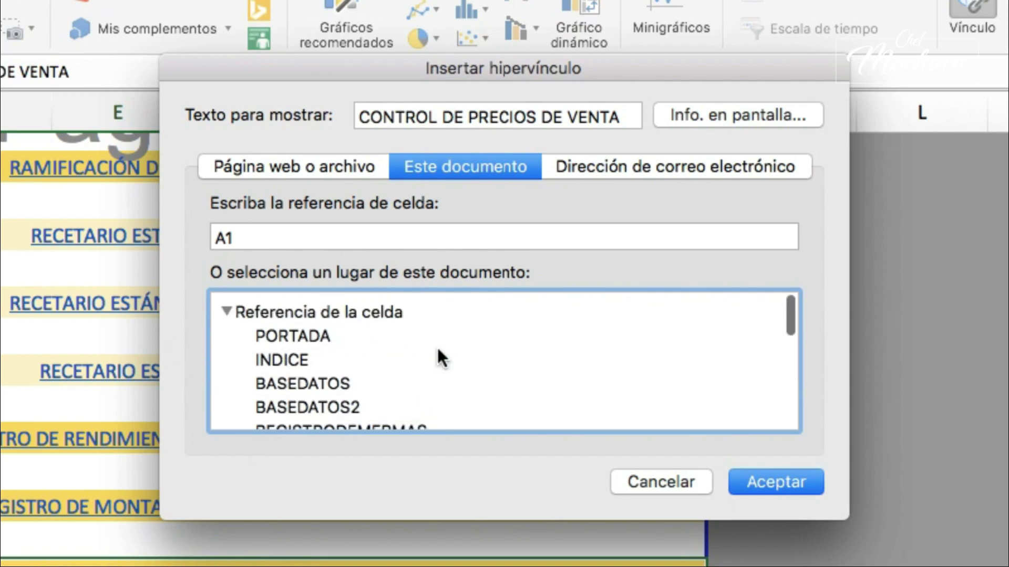
scroll(511, 340, down, 5)
scroll(510, 339, down, 2)
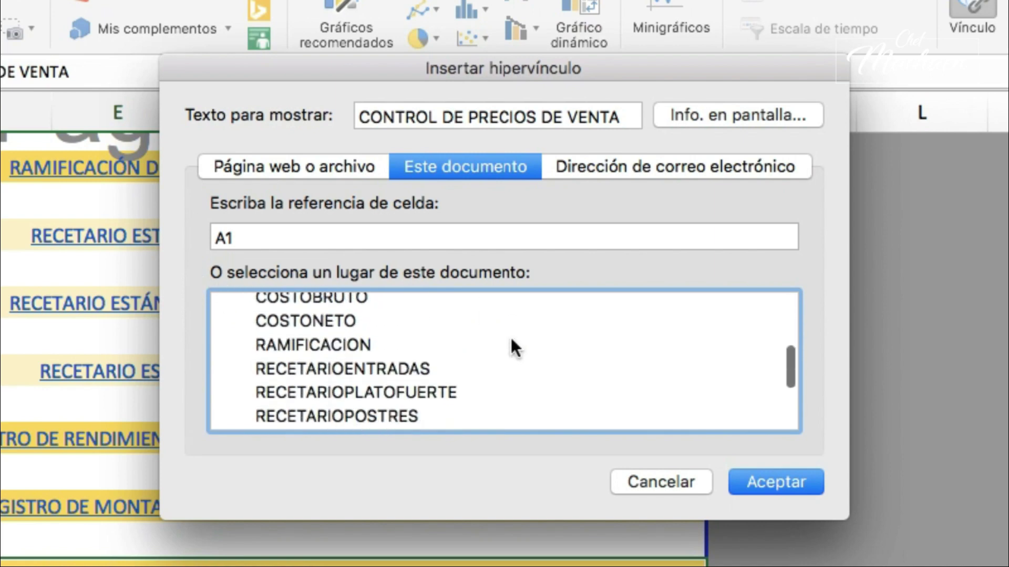
scroll(509, 341, down, 3)
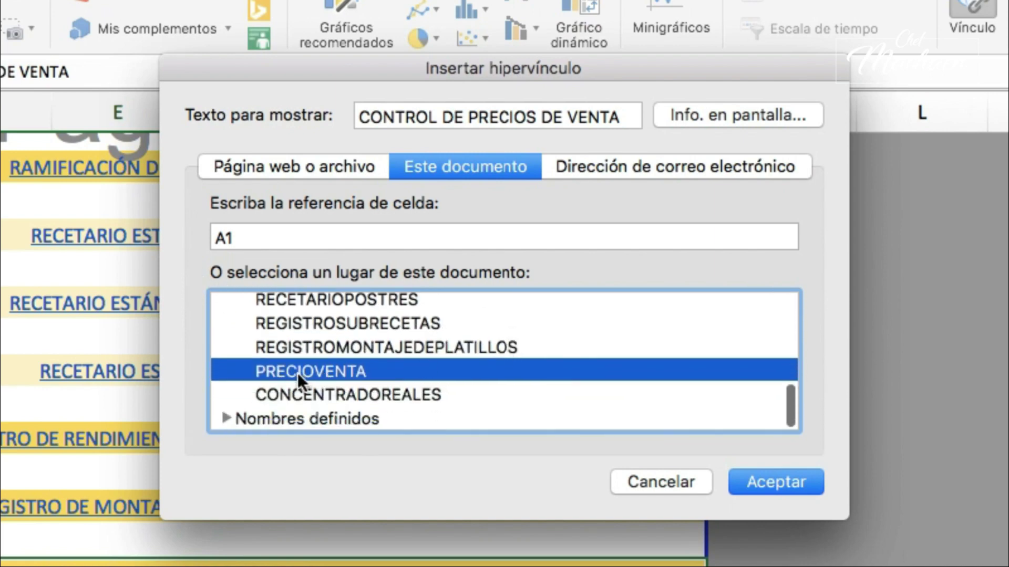
click(787, 485)
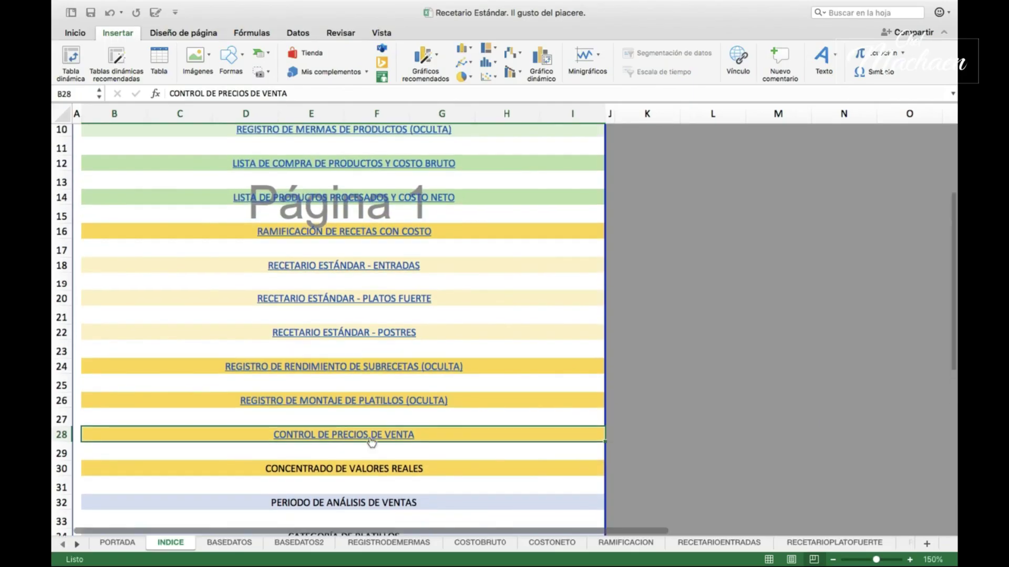
Follow the link to PRECIOVENTA and paste REGISTROMONTAJEDEPLATILLOS' Regresar al ÍNDICE link from L2 into Z2
click(371, 439)
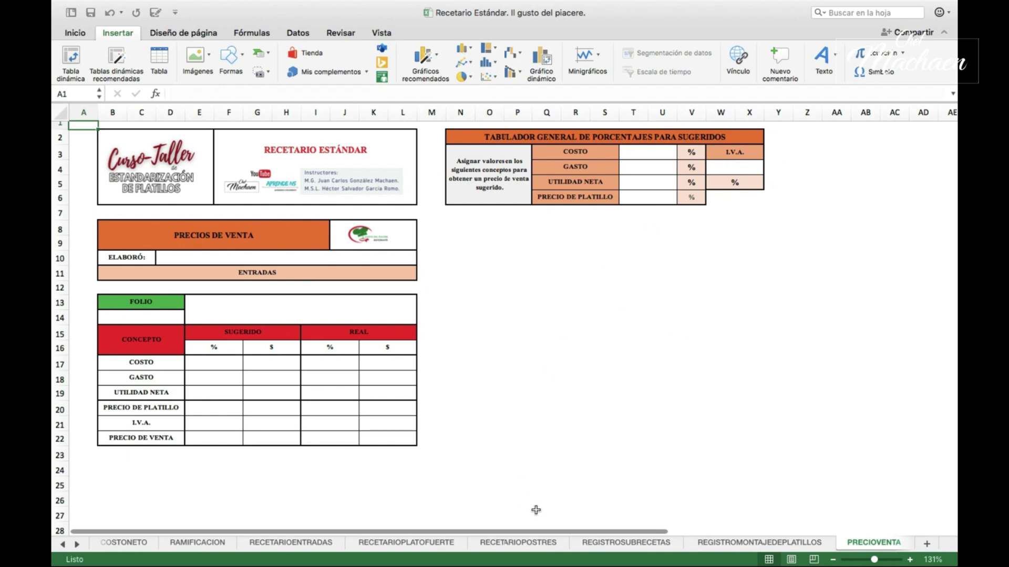
click(773, 543)
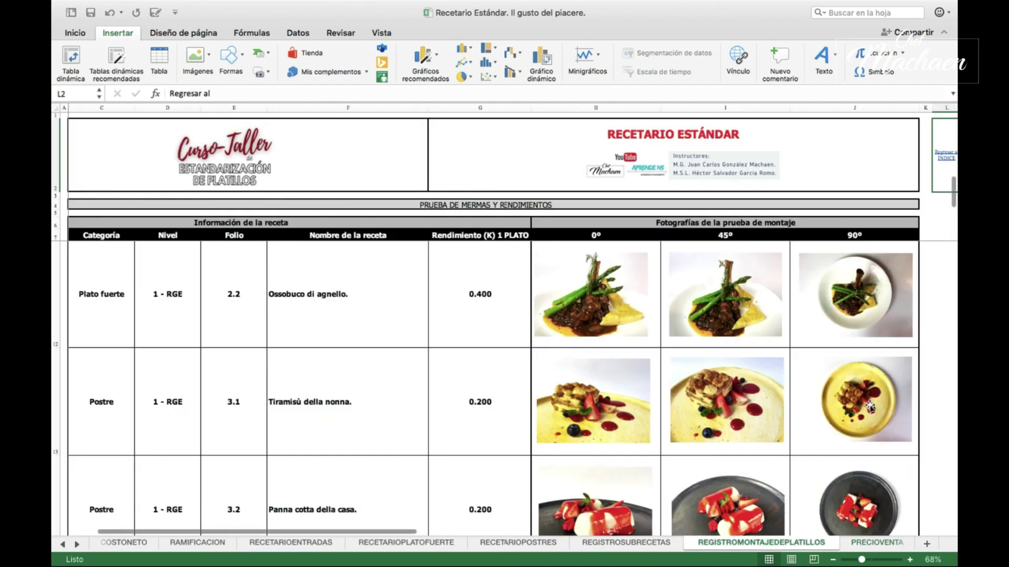
scroll(867, 405, right, 5)
key(super+c)
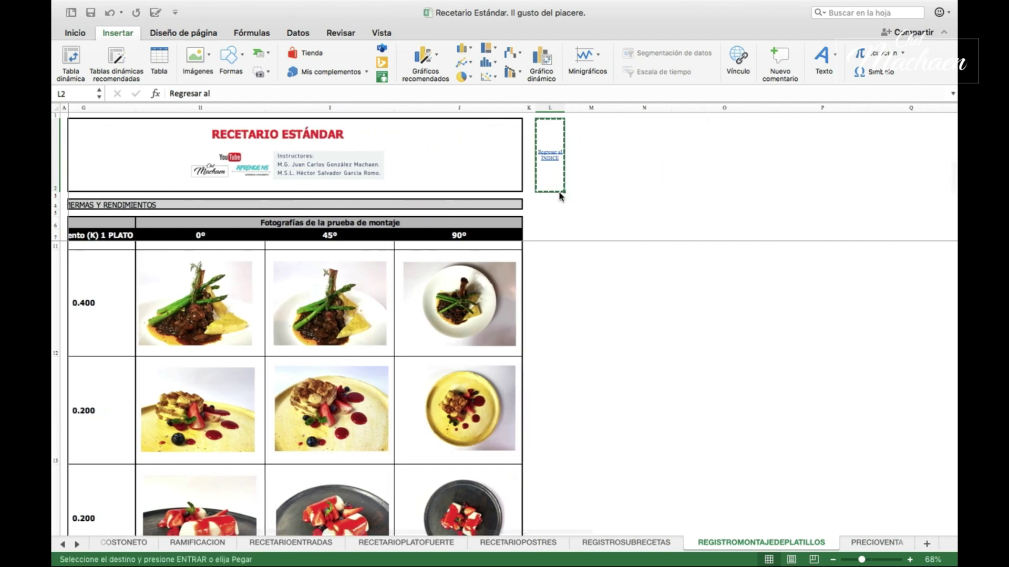
click(860, 547)
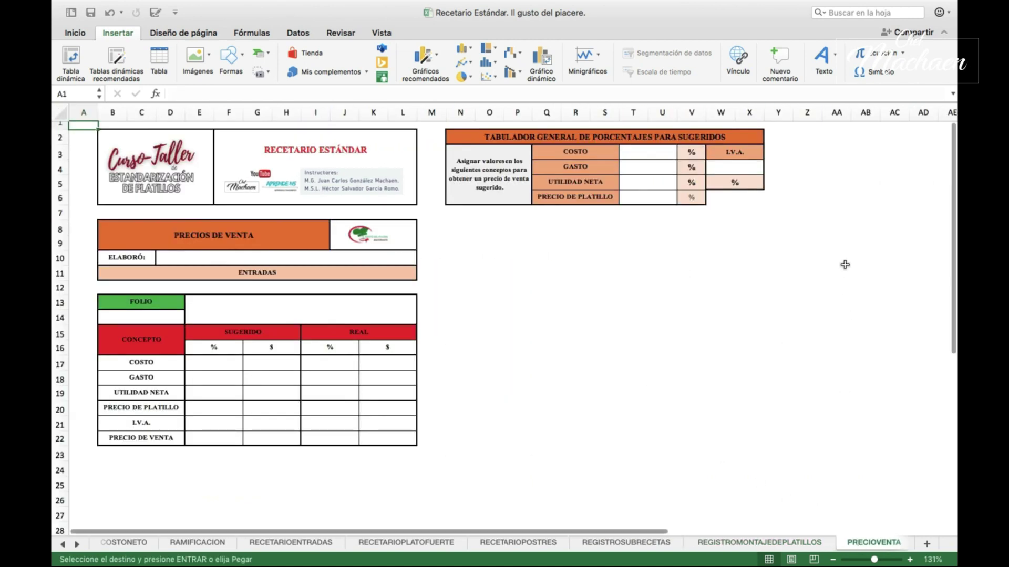
key(ctrl+v)
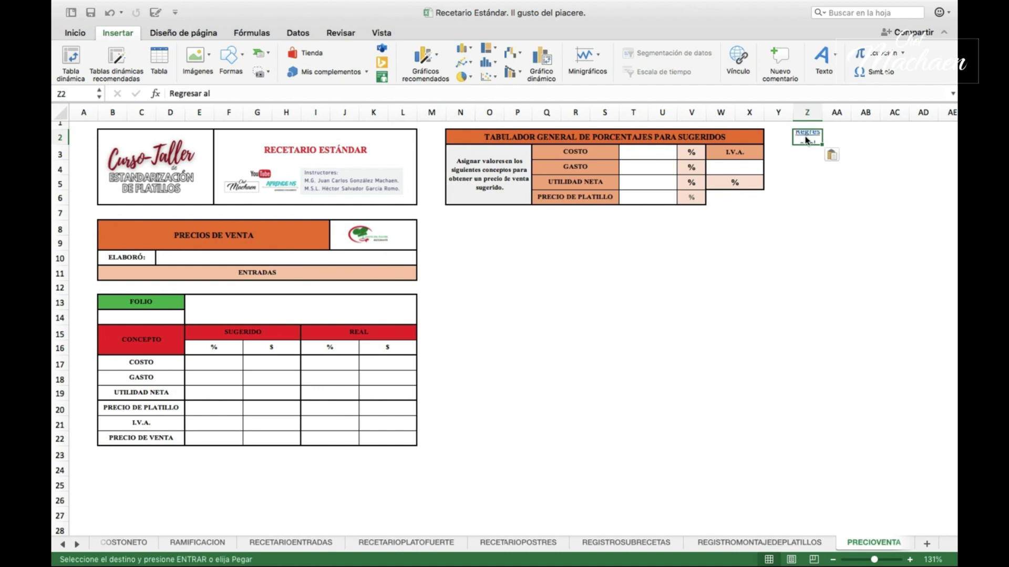
Merge and centre Z2:AA3 around the return link, then follow it back to INDICE
key(shift+Down)
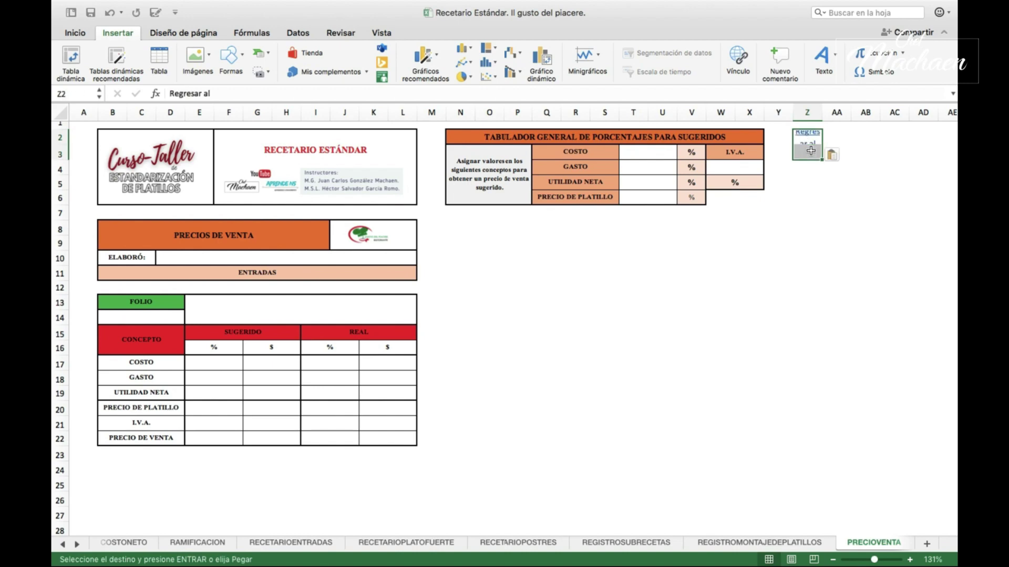
key(shift+Right)
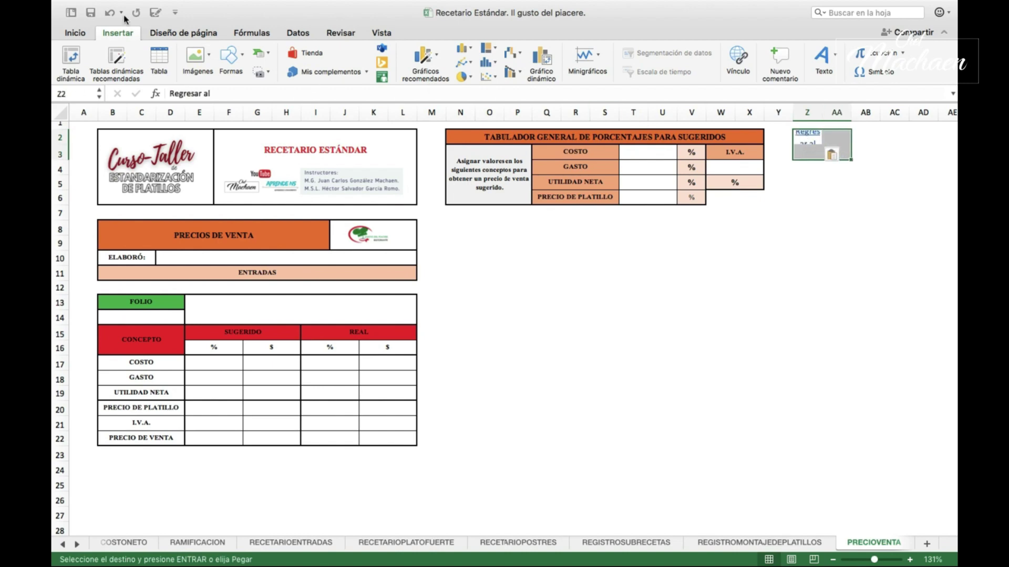
click(74, 32)
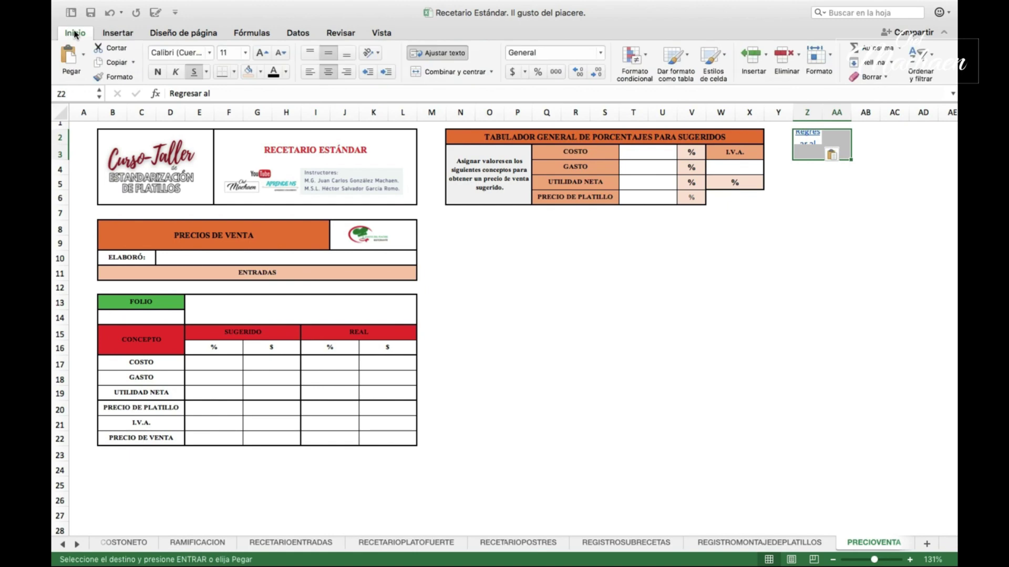
click(426, 74)
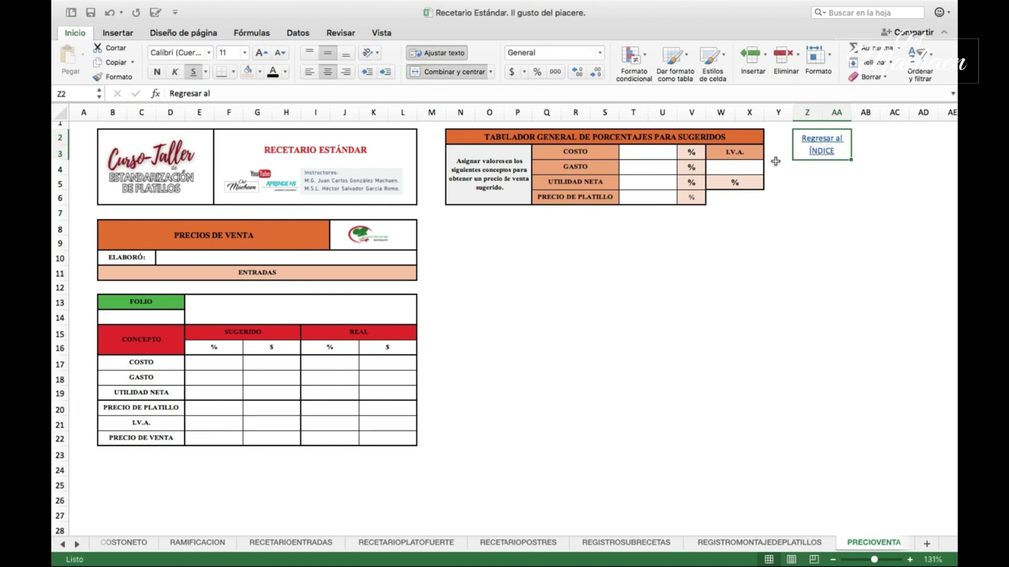
click(829, 143)
scroll(823, 417, down, 5)
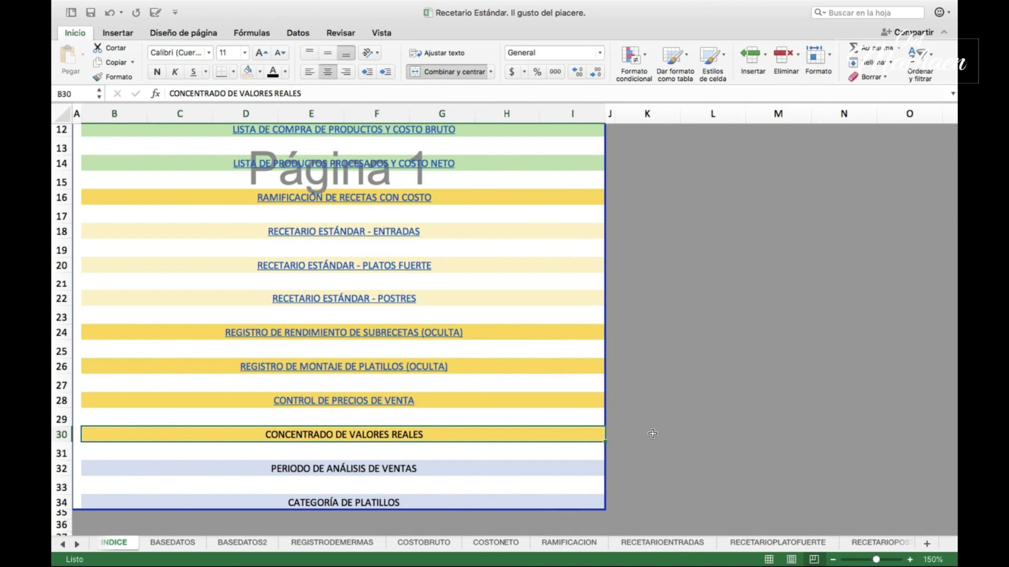
Hyperlink the B30 CONCENTRADO DE VALORES REALES entry to the CONCENTRADOREALES sheet and follow it
click(128, 34)
click(738, 58)
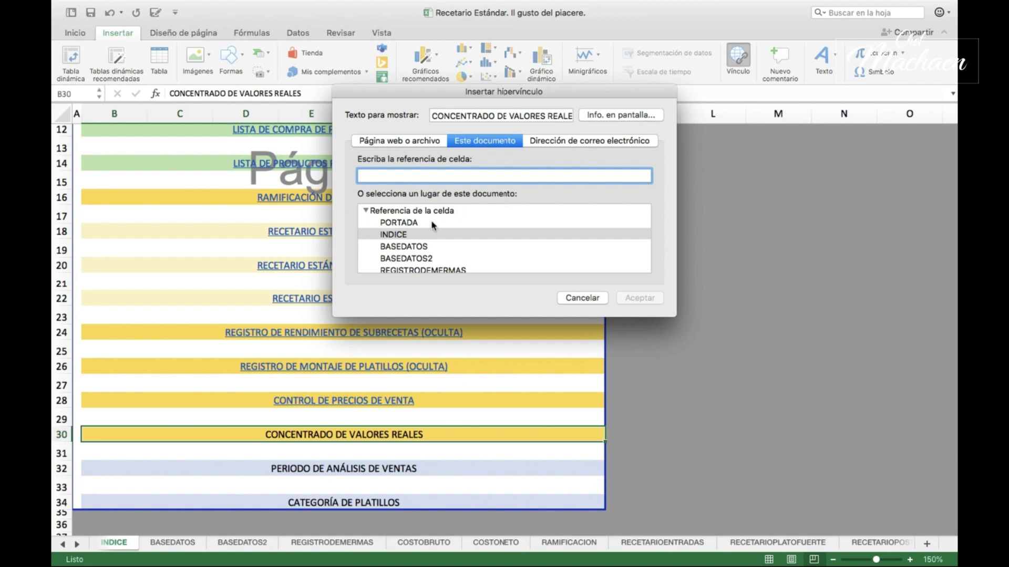
scroll(449, 234, down, 2)
scroll(444, 242, down, 3)
scroll(439, 253, down, 3)
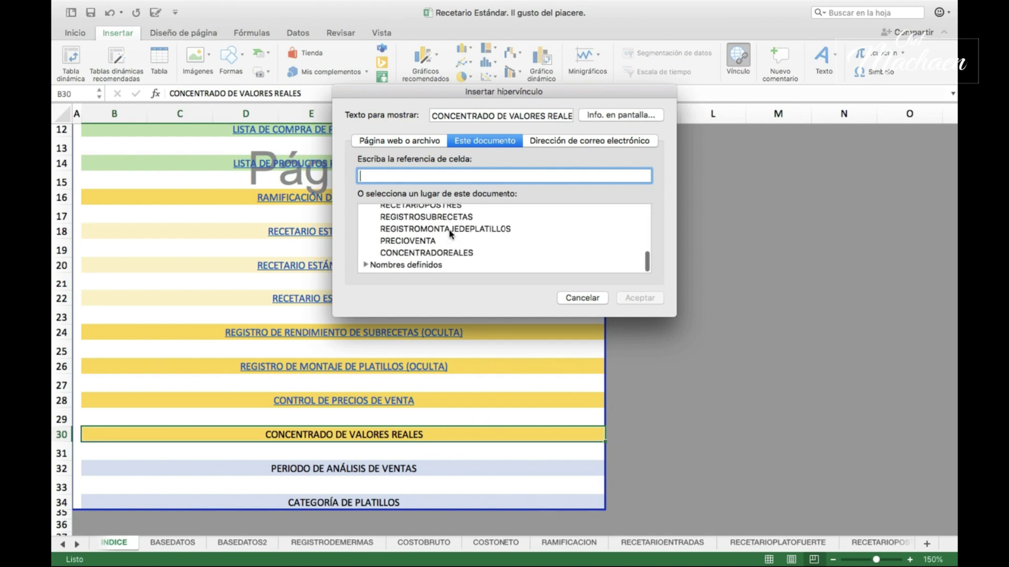
click(434, 257)
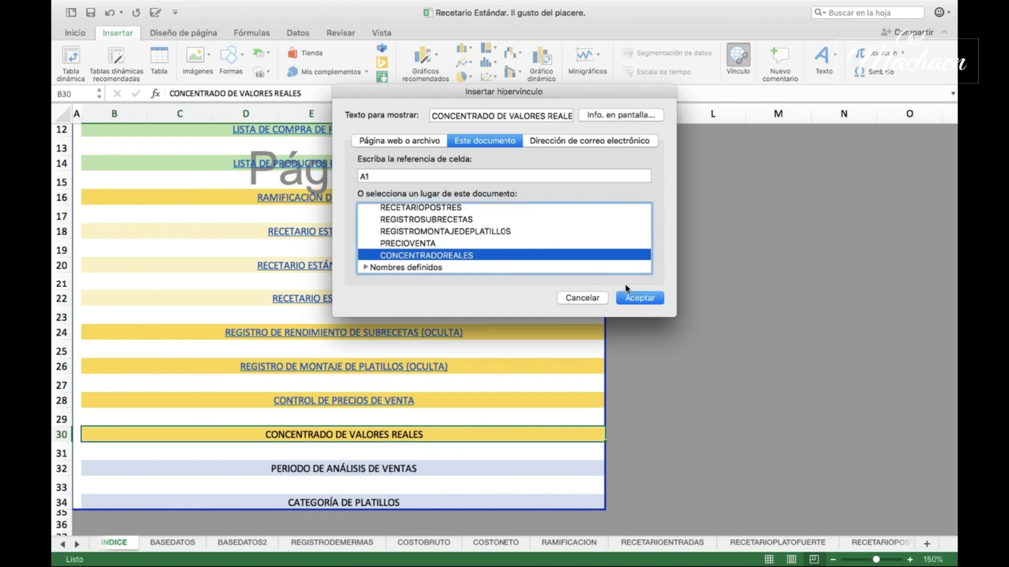
click(638, 298)
click(391, 438)
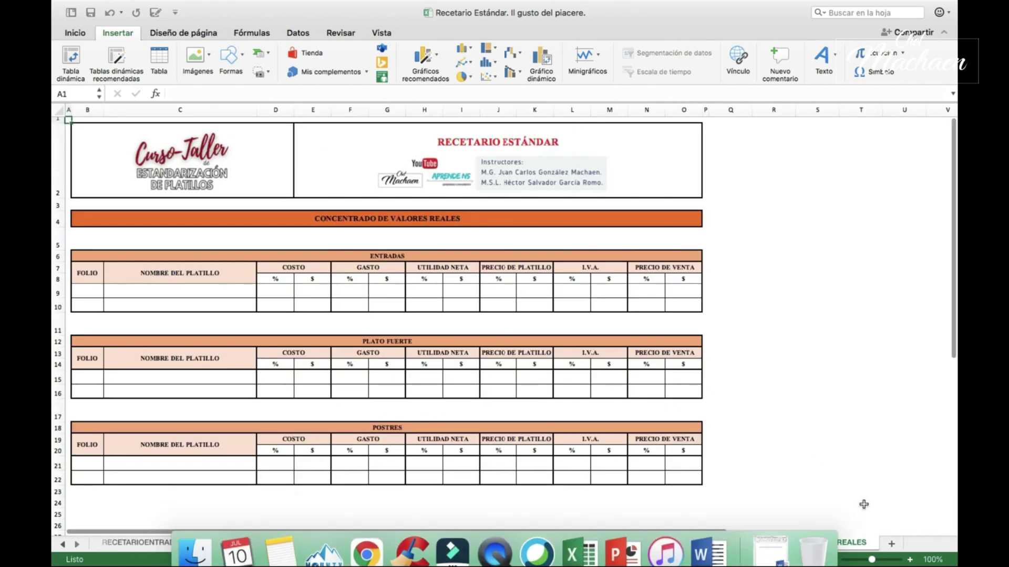
Paste the Regresar al ÍNDICE link into CONCENTRADOREALES cell Q2 and test it
click(820, 559)
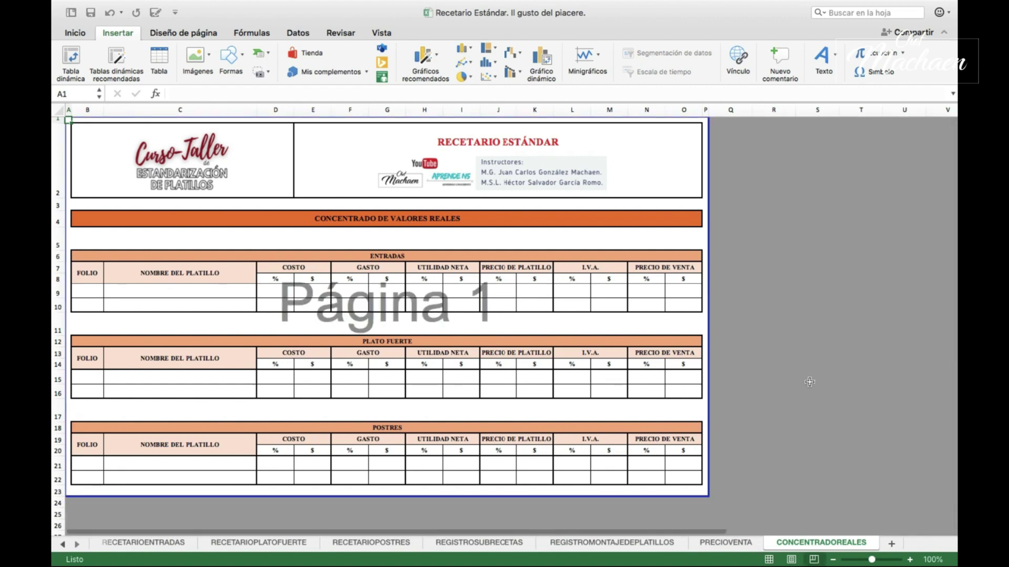
click(725, 543)
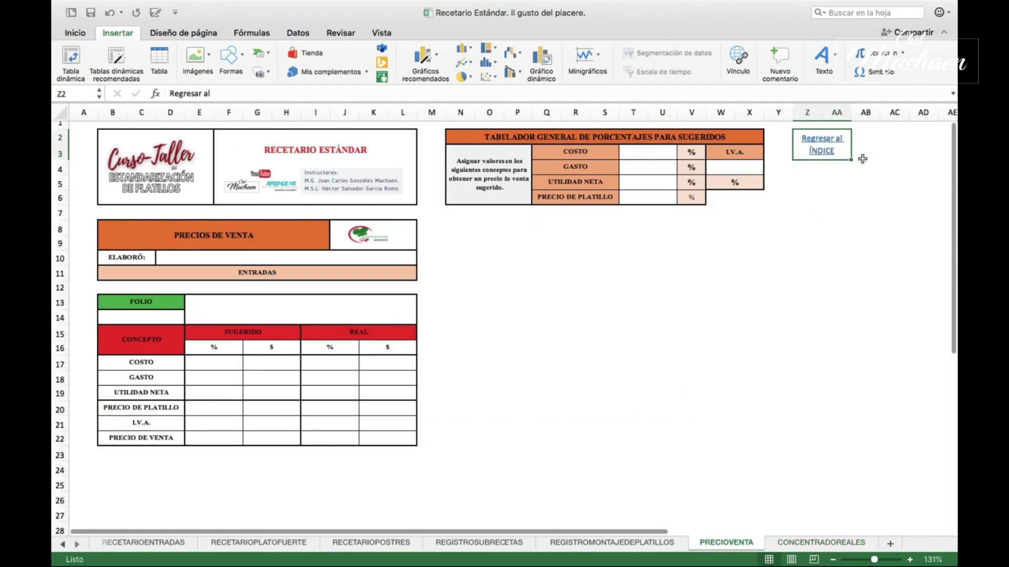
click(821, 542)
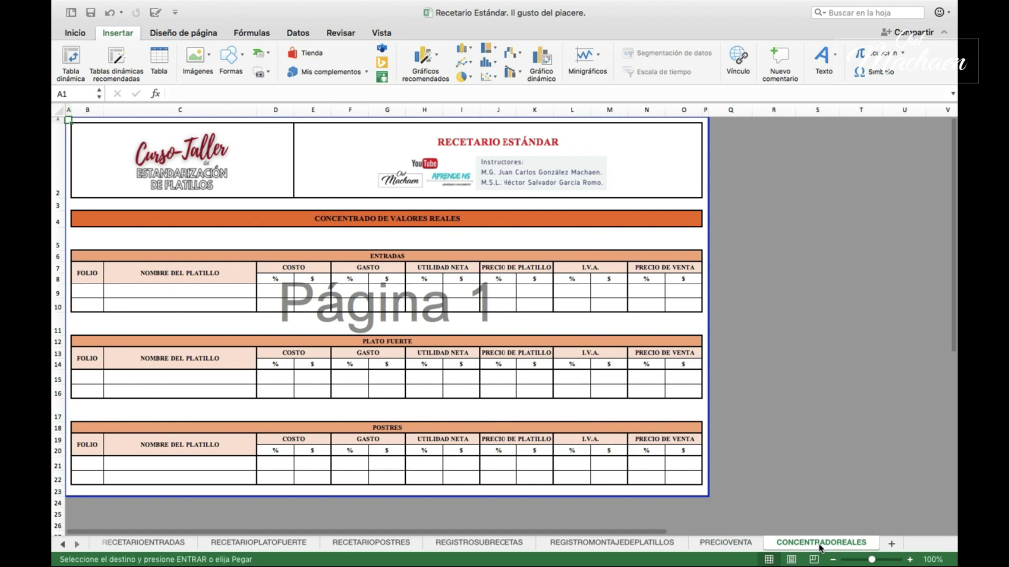
click(742, 130)
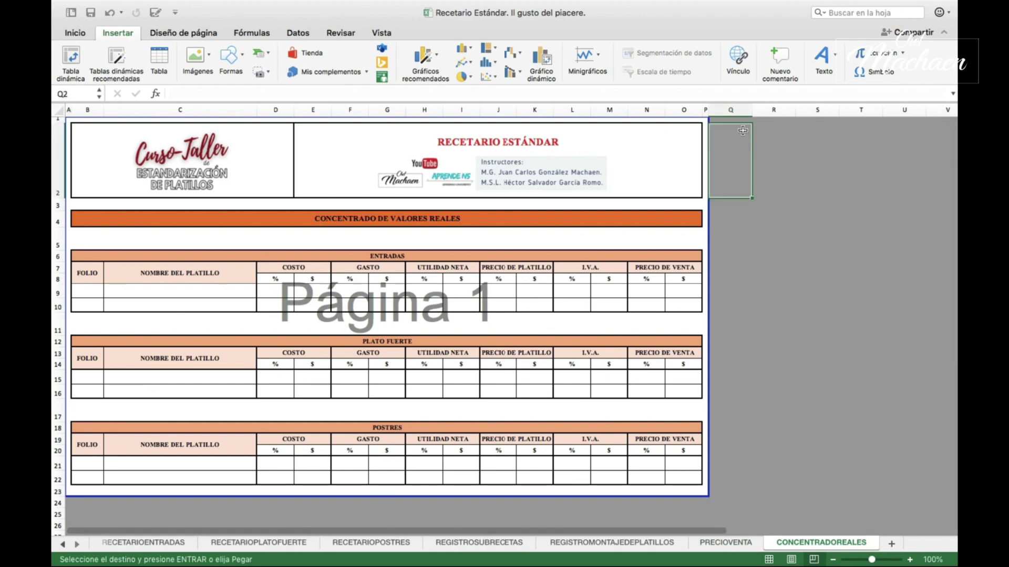
key(super+v)
click(820, 192)
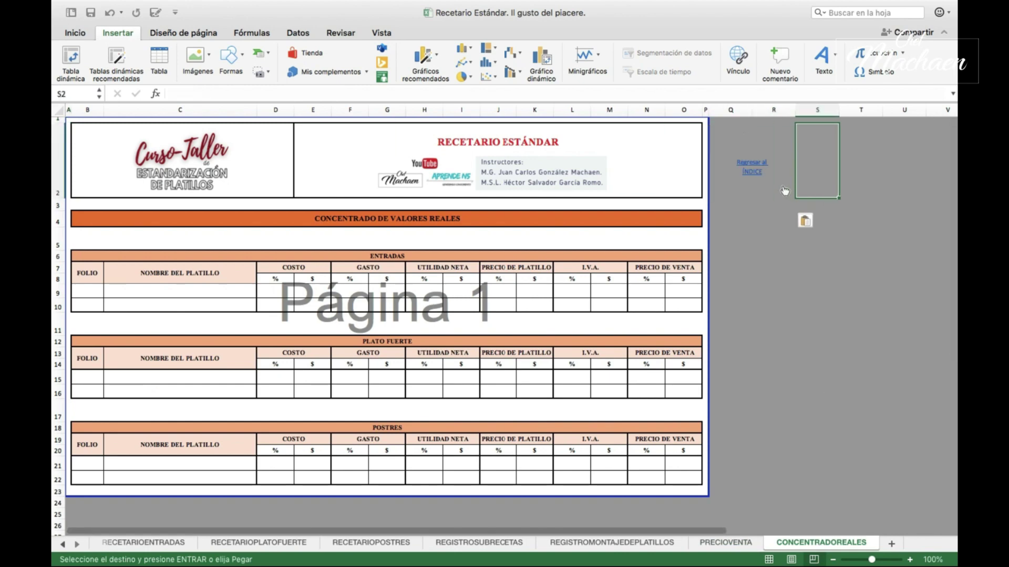
click(756, 167)
On INDICE, follow the CONTROL DE PRECIOS DE VENTA link to PRECIOVENTA
scroll(446, 443, down, 3)
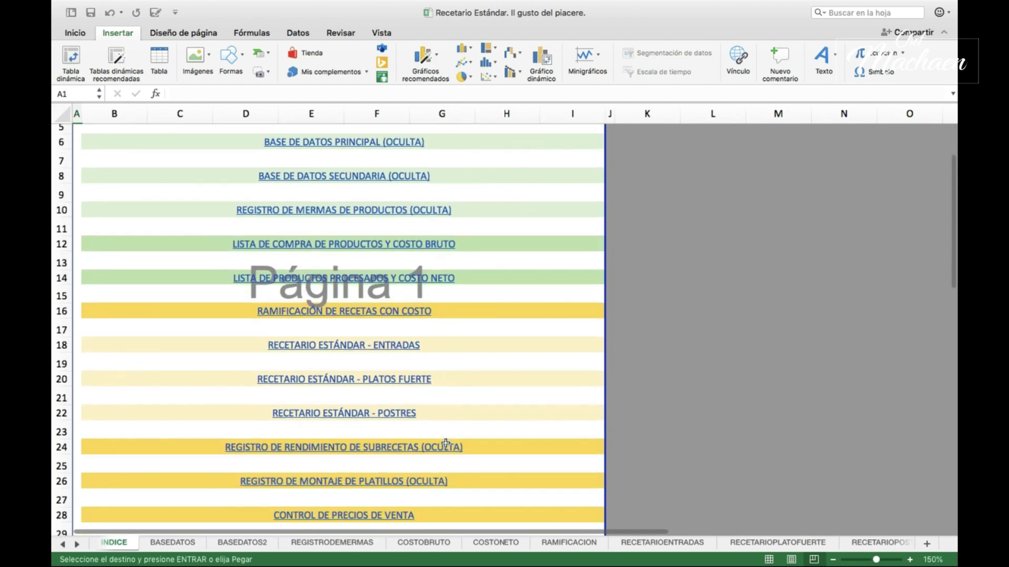
scroll(445, 443, down, 3)
scroll(445, 442, up, 2)
scroll(446, 443, up, 1)
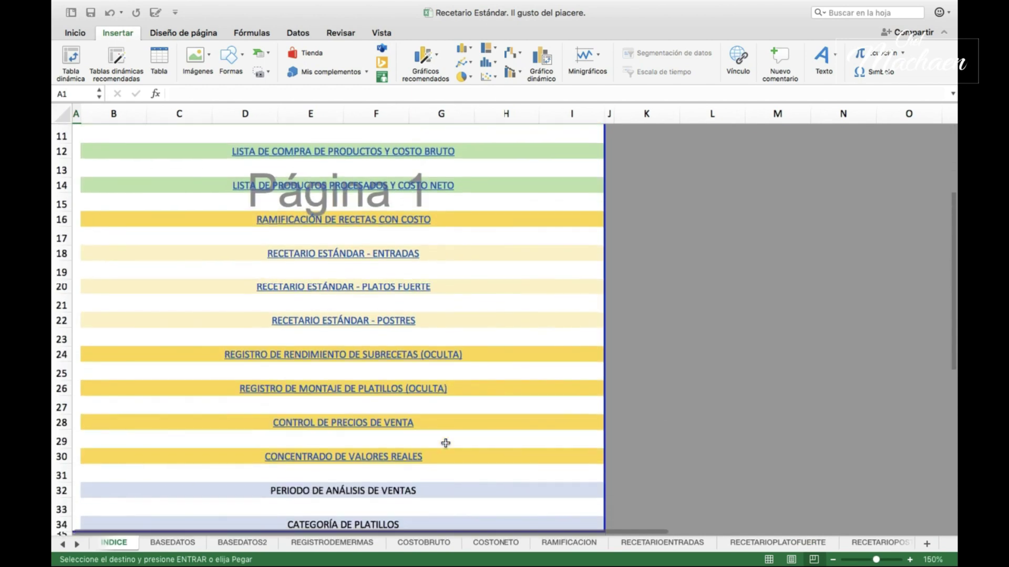
scroll(446, 443, down, 3)
scroll(446, 443, down, 1)
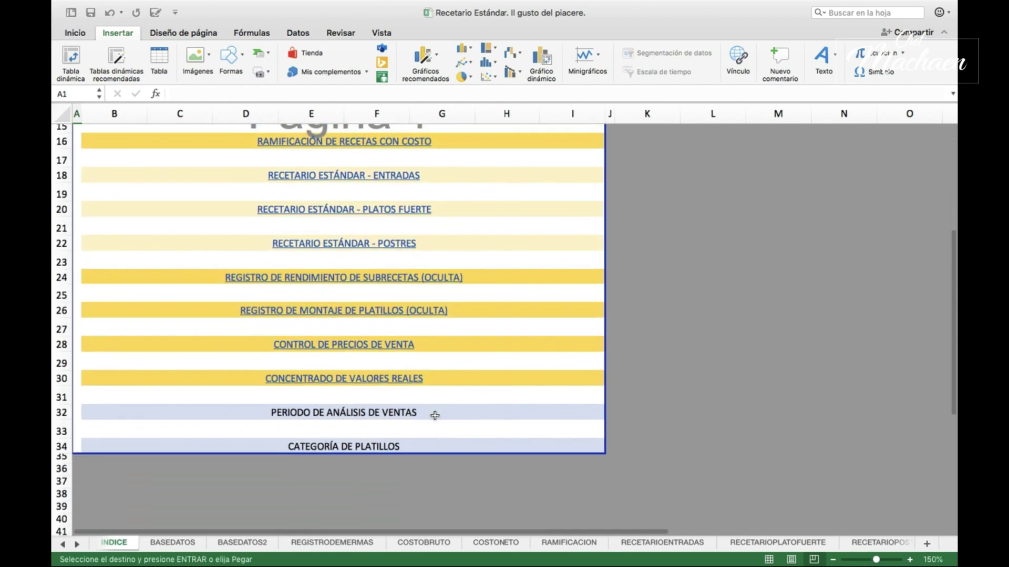
click(377, 345)
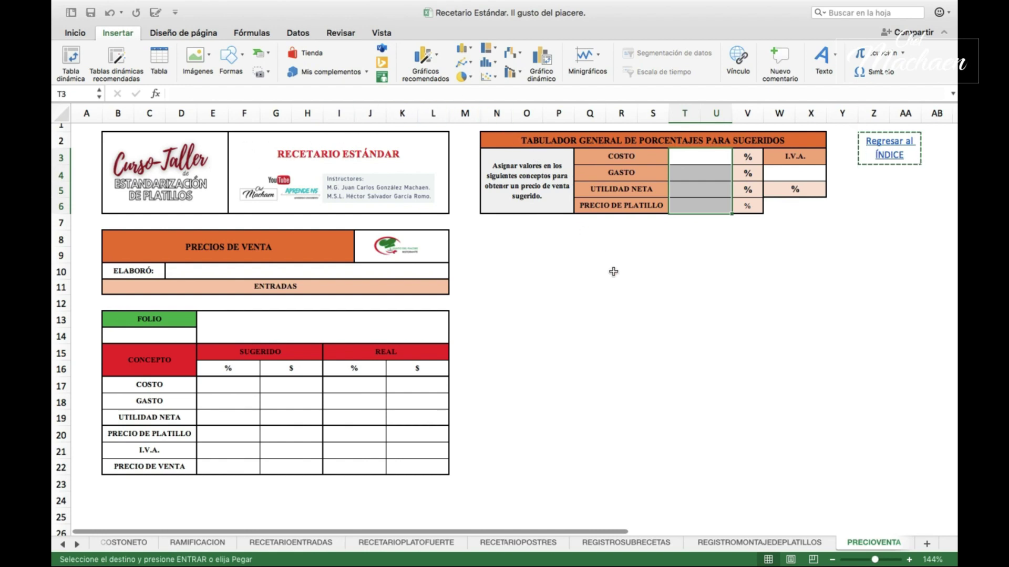
scroll(613, 268, up, 3)
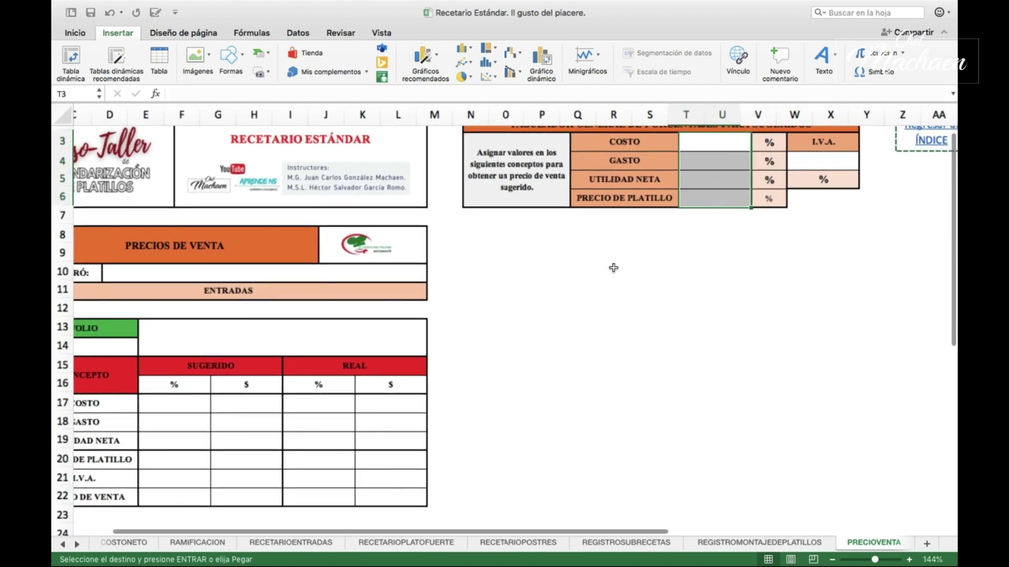
scroll(614, 269, left, 1)
scroll(613, 268, left, 2)
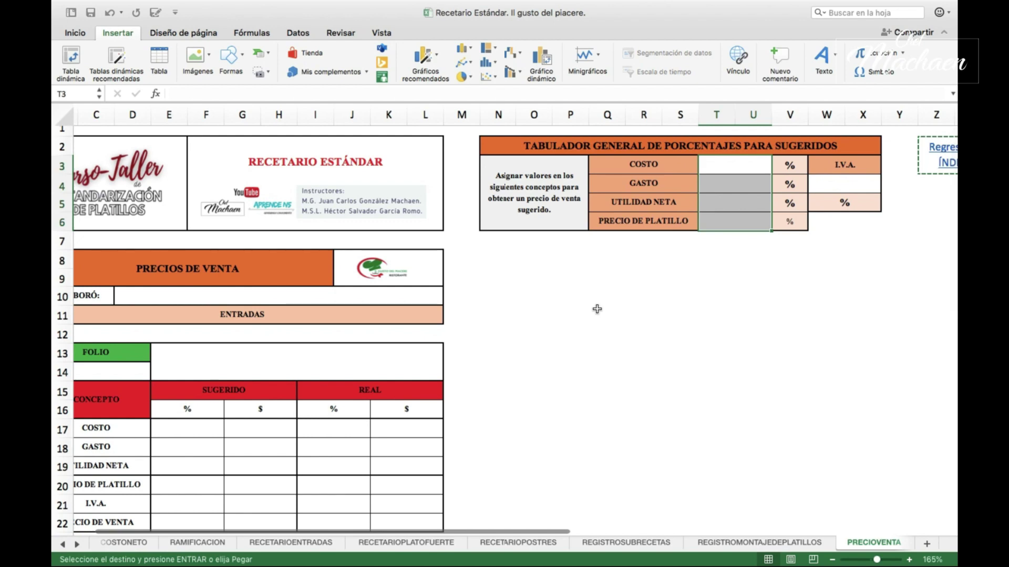
scroll(597, 308, down, 2)
scroll(598, 309, left, 1)
scroll(597, 308, down, 1)
scroll(597, 309, left, 1)
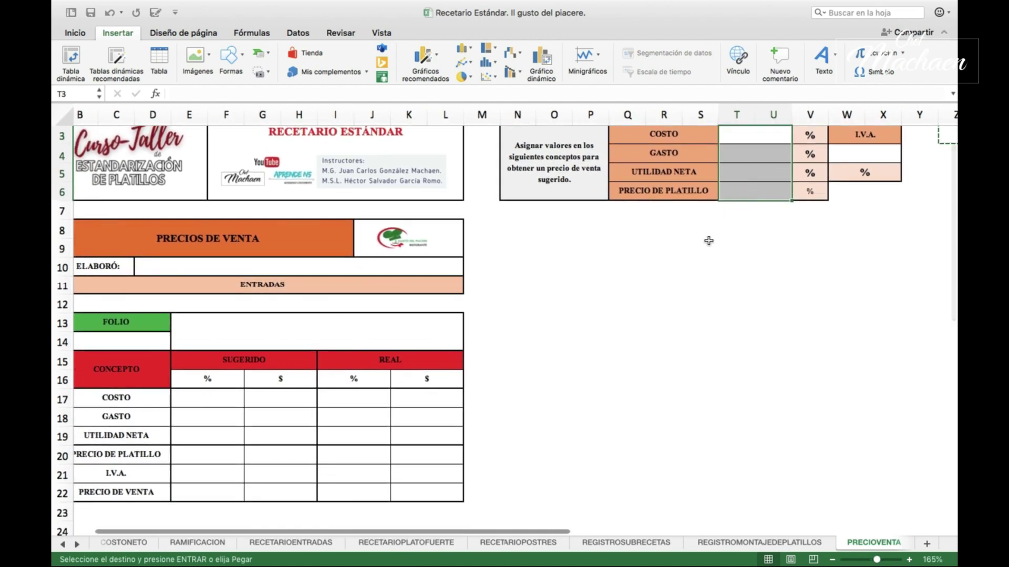
scroll(709, 240, down, 3)
drag(125, 234, 156, 437)
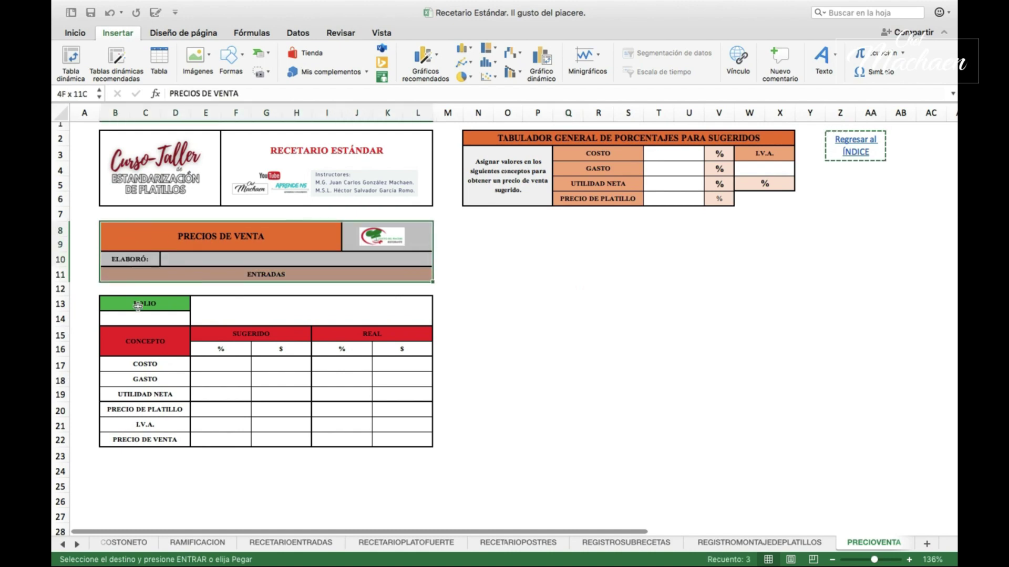
scroll(512, 396, up, 3)
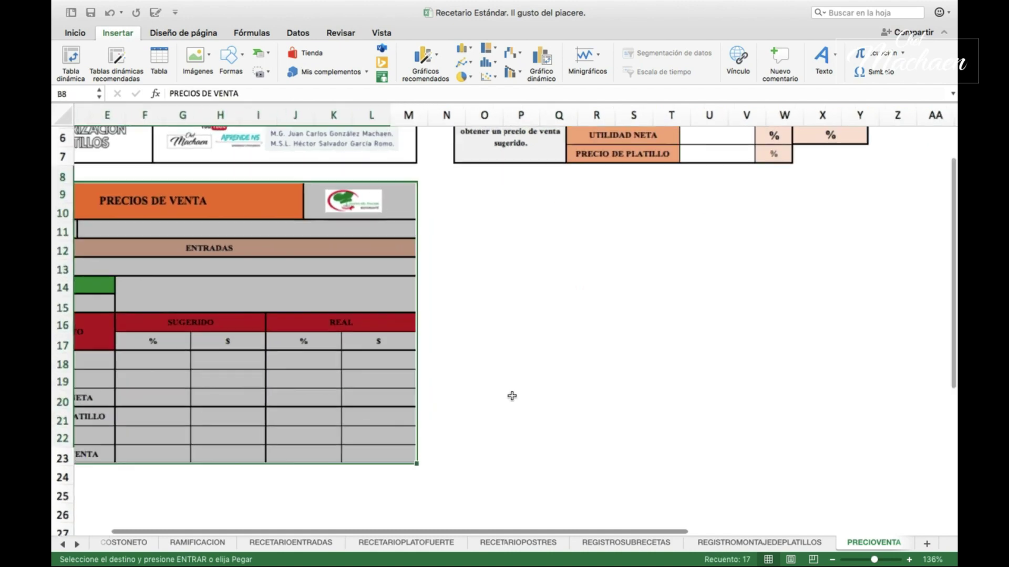
scroll(511, 396, up, 2)
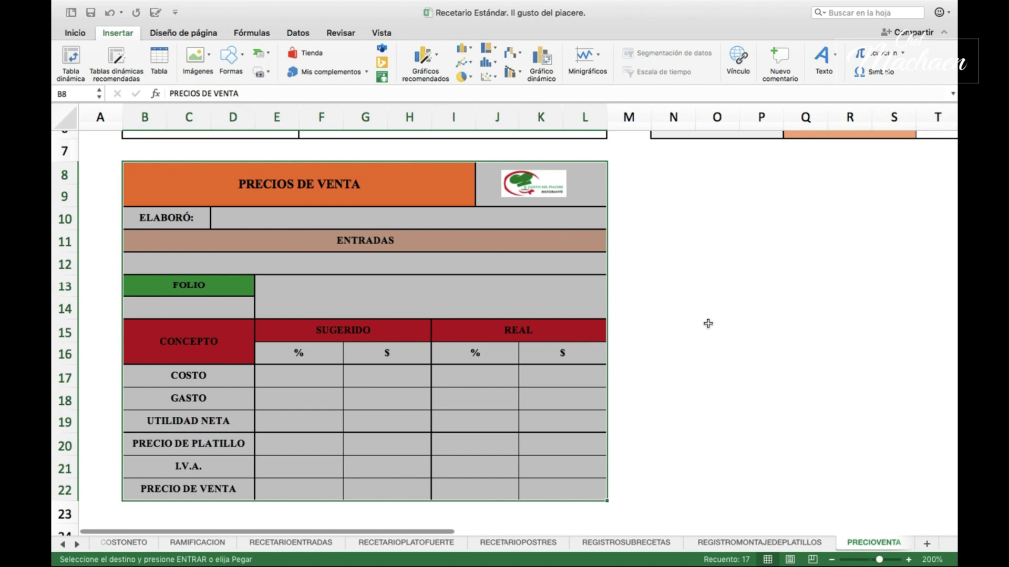
scroll(688, 255, down, 2)
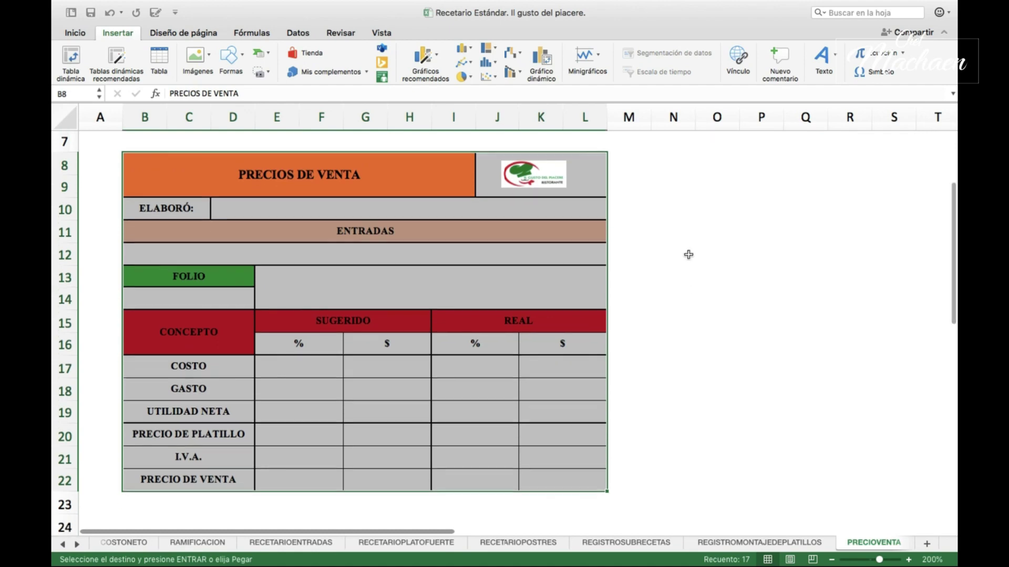
scroll(689, 255, up, 2)
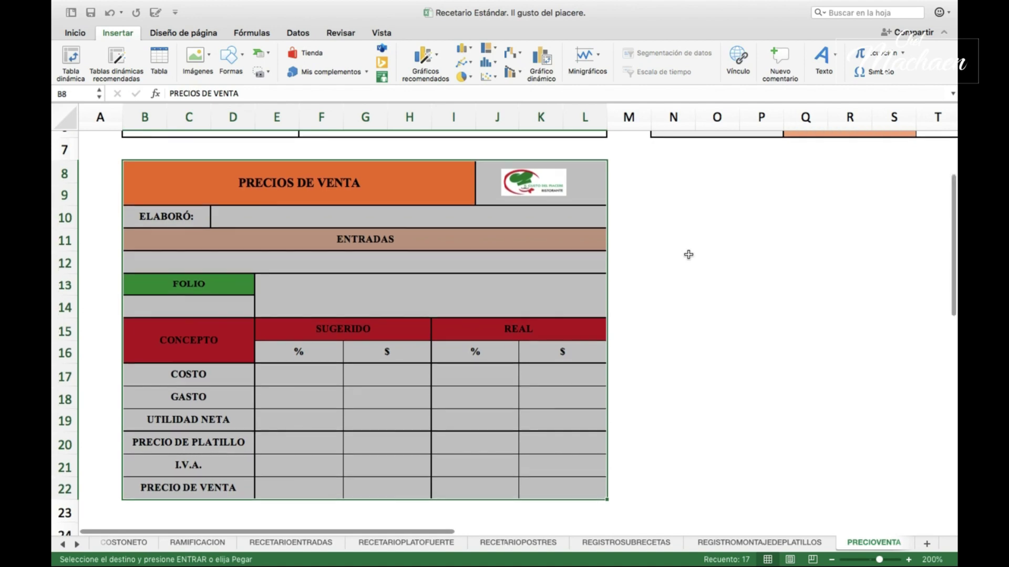
scroll(688, 254, down, 1)
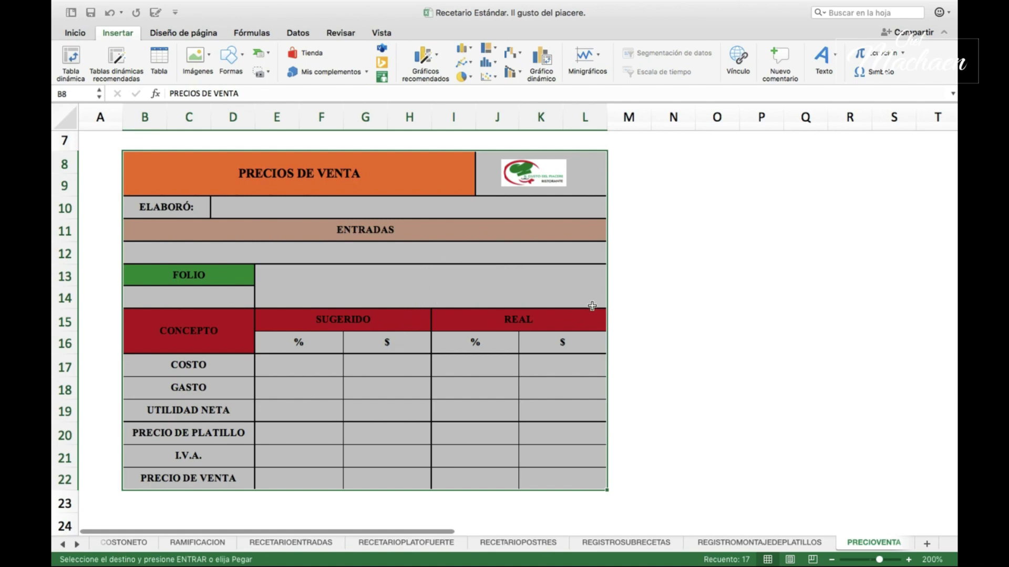
scroll(643, 338, down, 2)
scroll(642, 338, up, 2)
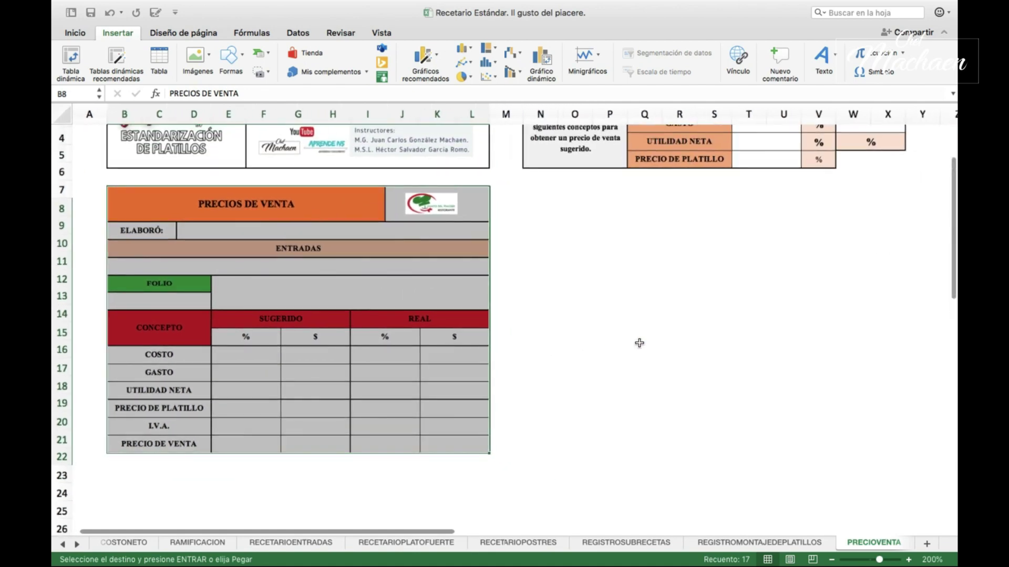
scroll(639, 343, up, 3)
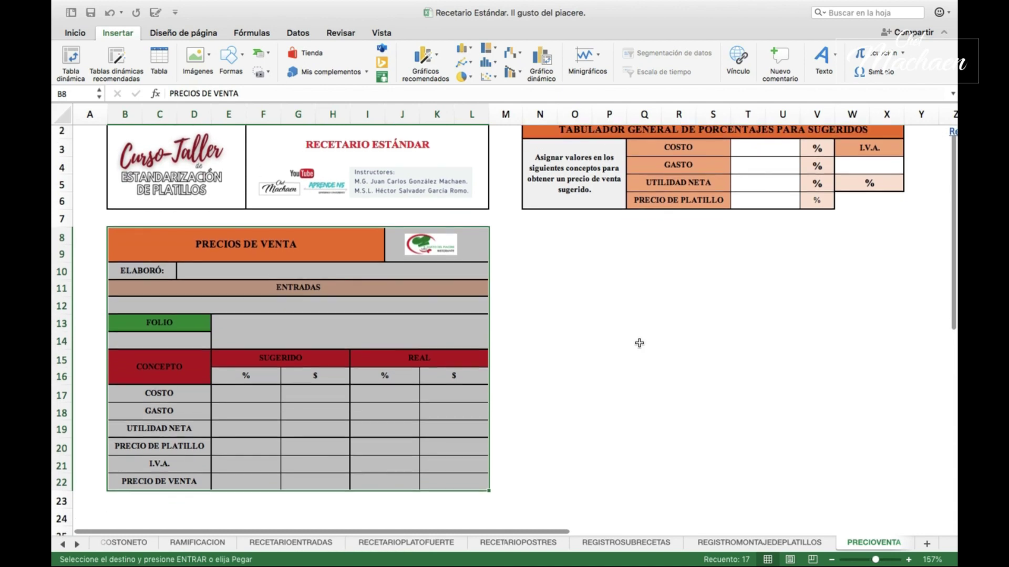
scroll(639, 343, down, 1)
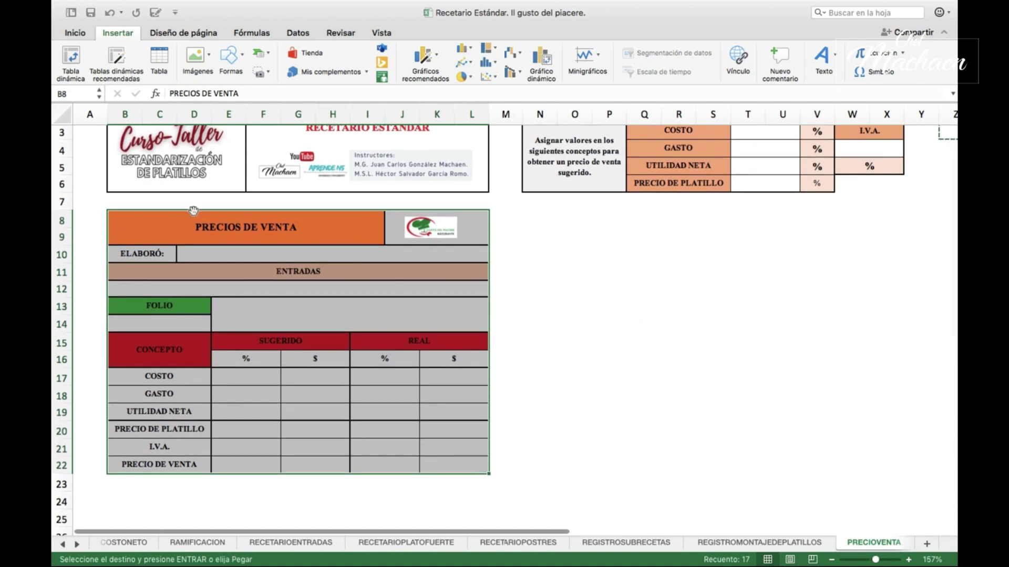
scroll(372, 310, up, 3)
scroll(372, 311, down, 2)
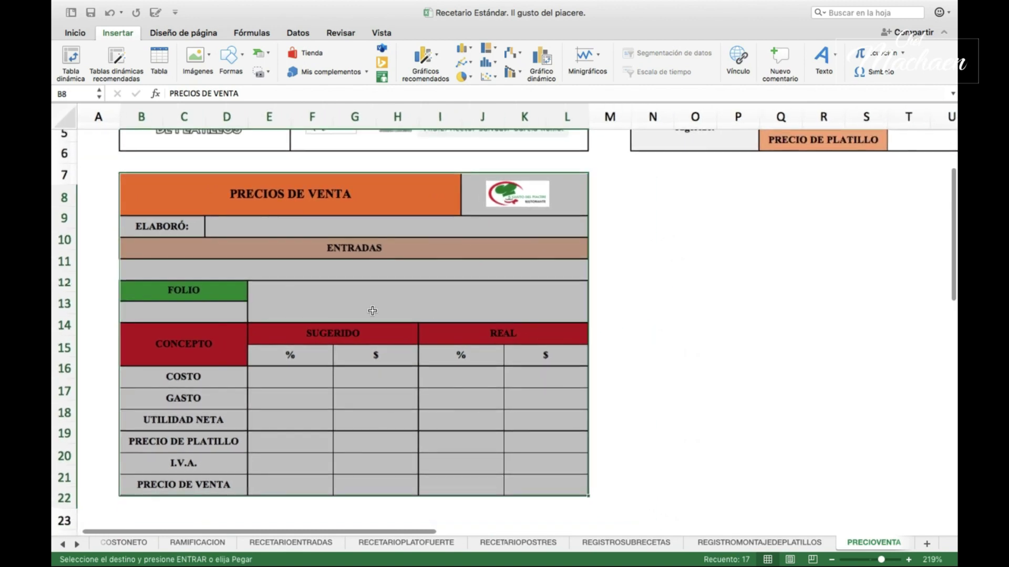
scroll(372, 310, down, 1)
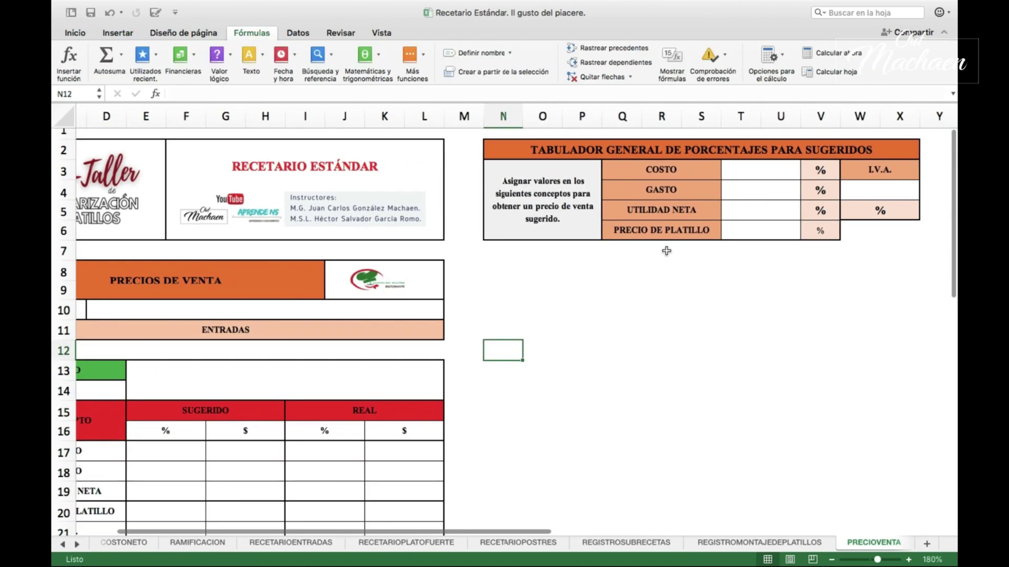
scroll(666, 250, left, 5)
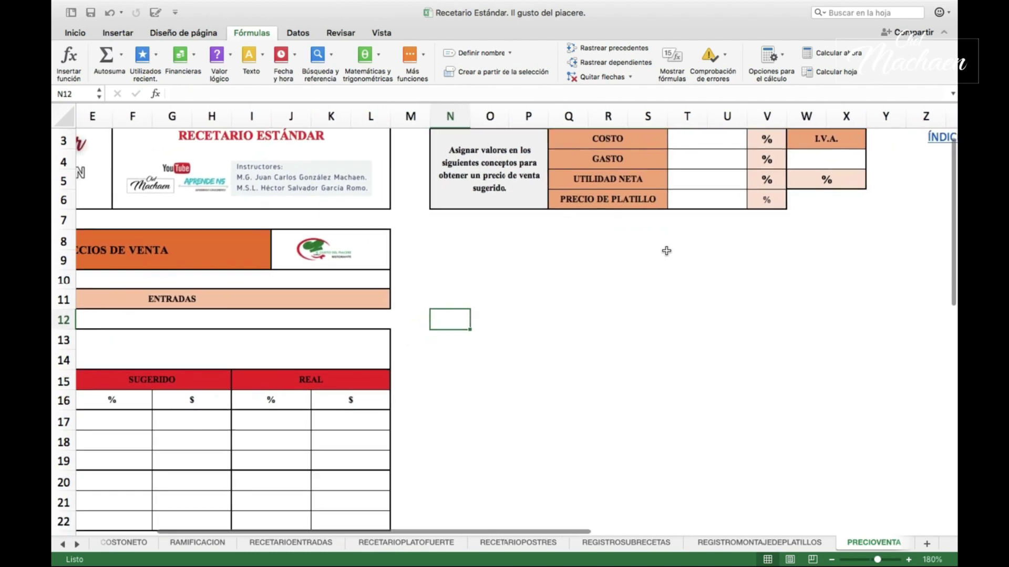
scroll(667, 250, down, 3)
scroll(666, 251, up, 3)
scroll(666, 250, right, 1)
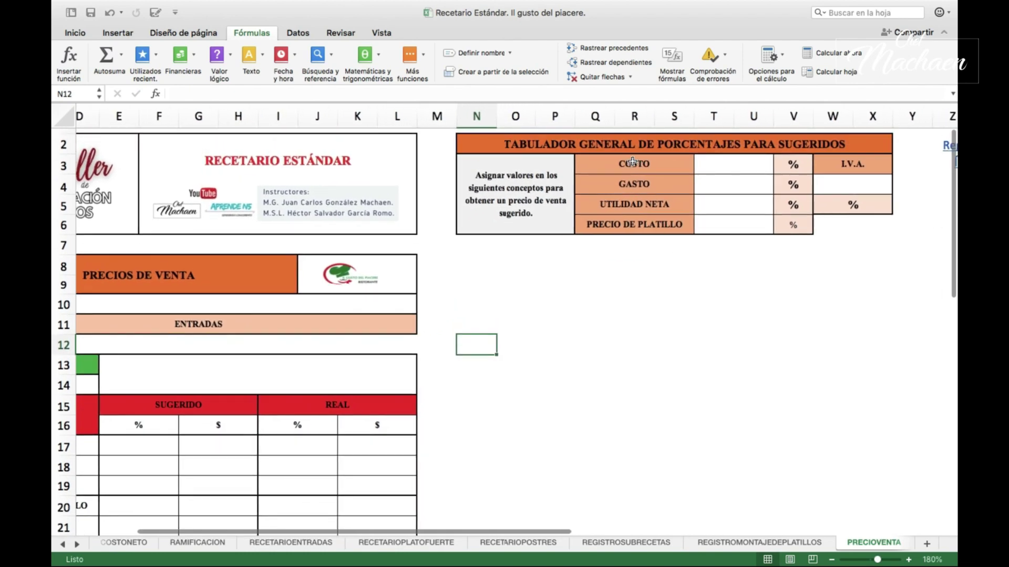
drag(633, 162, 634, 224)
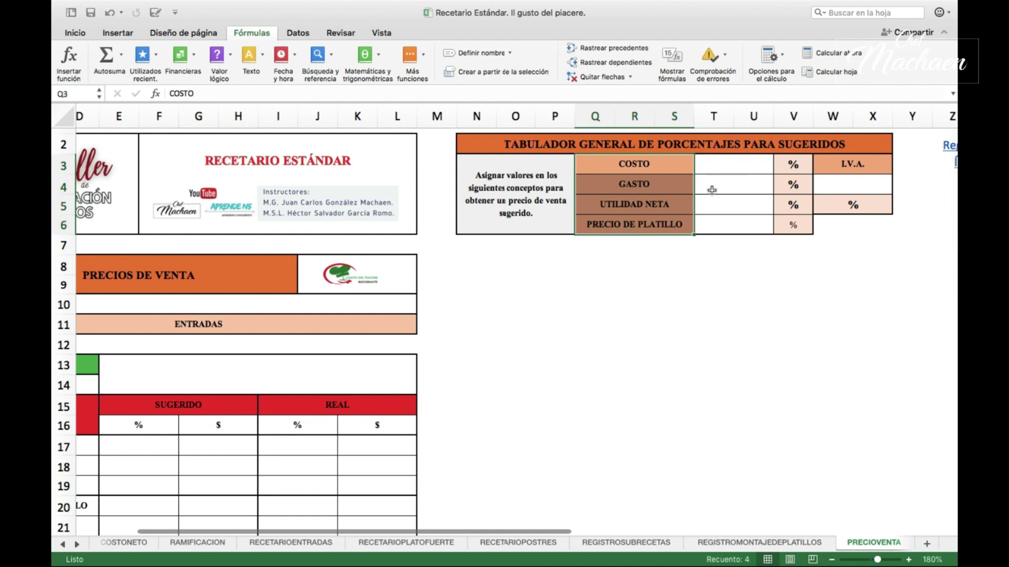
scroll(624, 342, down, 3)
scroll(623, 342, left, 2)
click(258, 324)
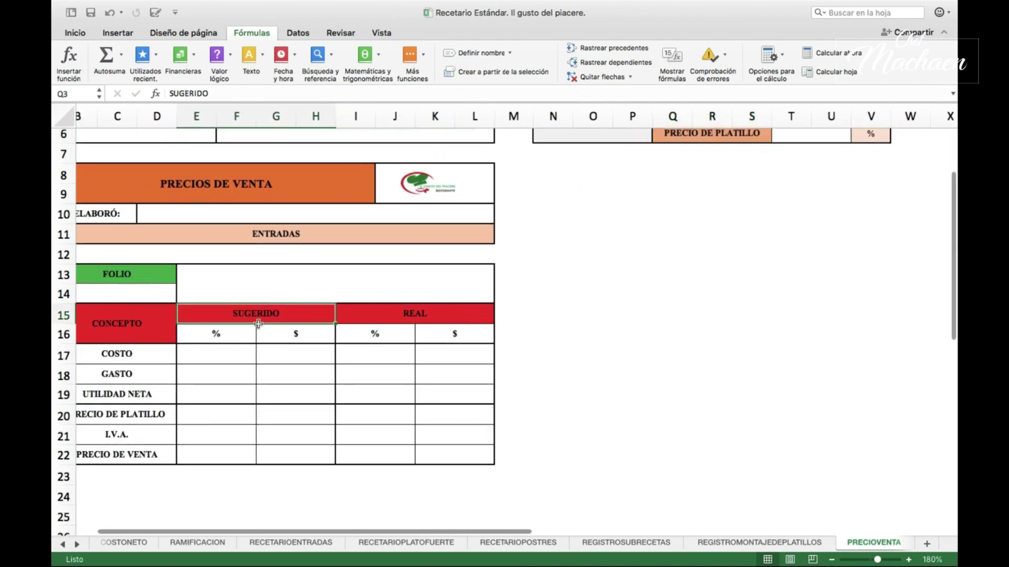
mouse_move(258, 325)
mouse_down()
mouse_move(304, 417)
mouse_move(297, 439)
mouse_up()
scroll(545, 318, left, 1)
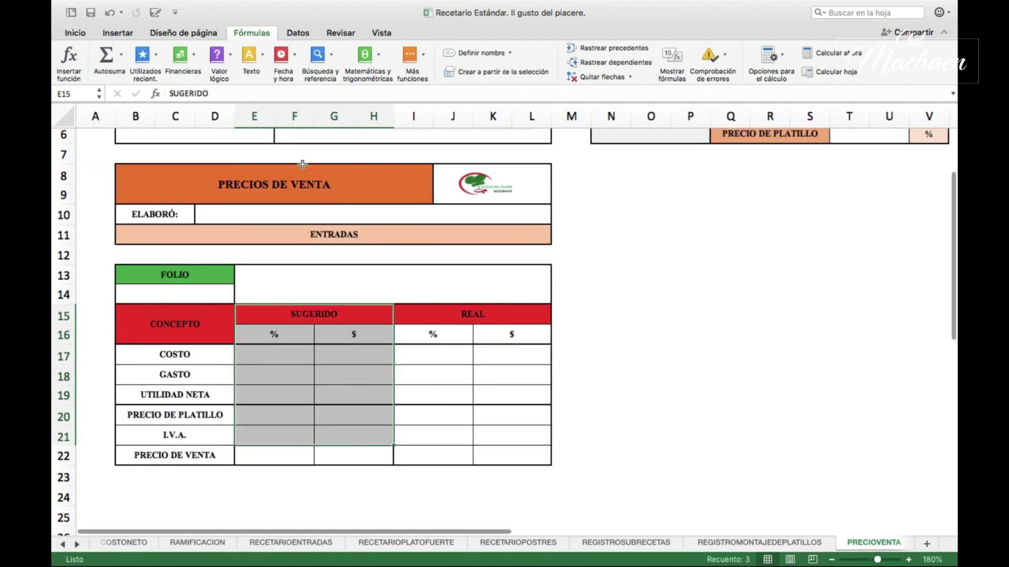
click(184, 218)
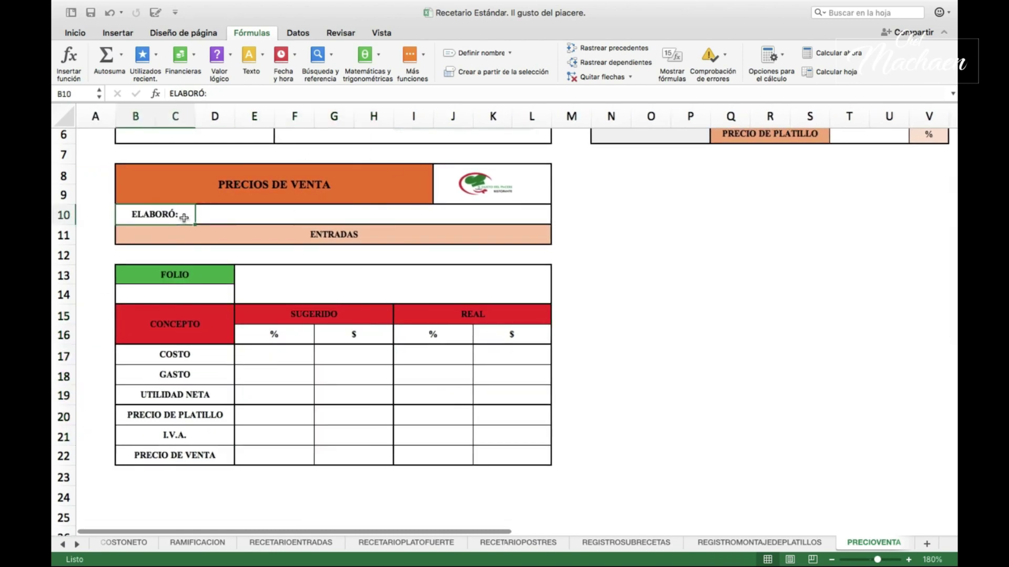
click(249, 214)
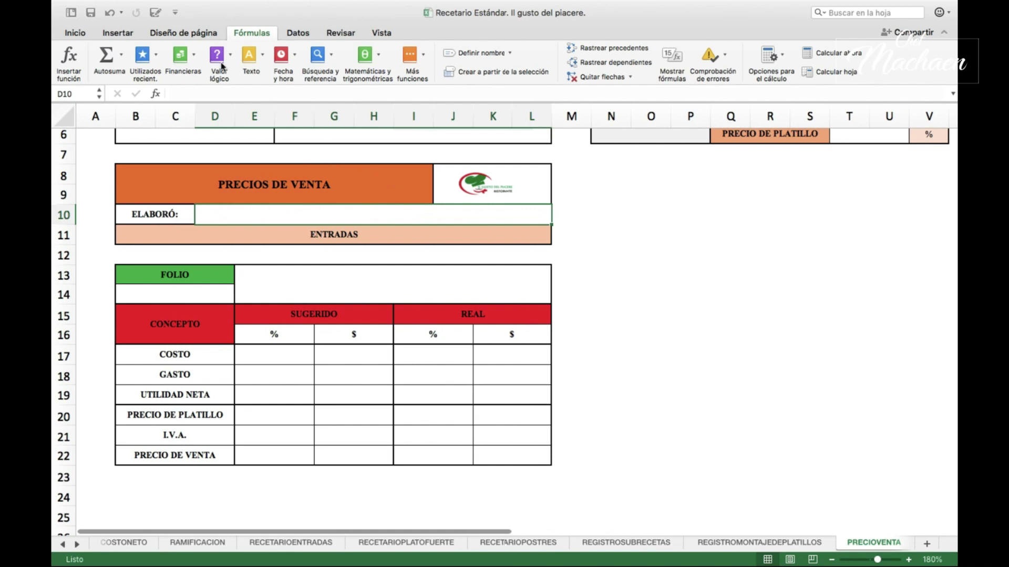
Restrict the ELABORÓ cell to a validation List with source =autores
click(304, 33)
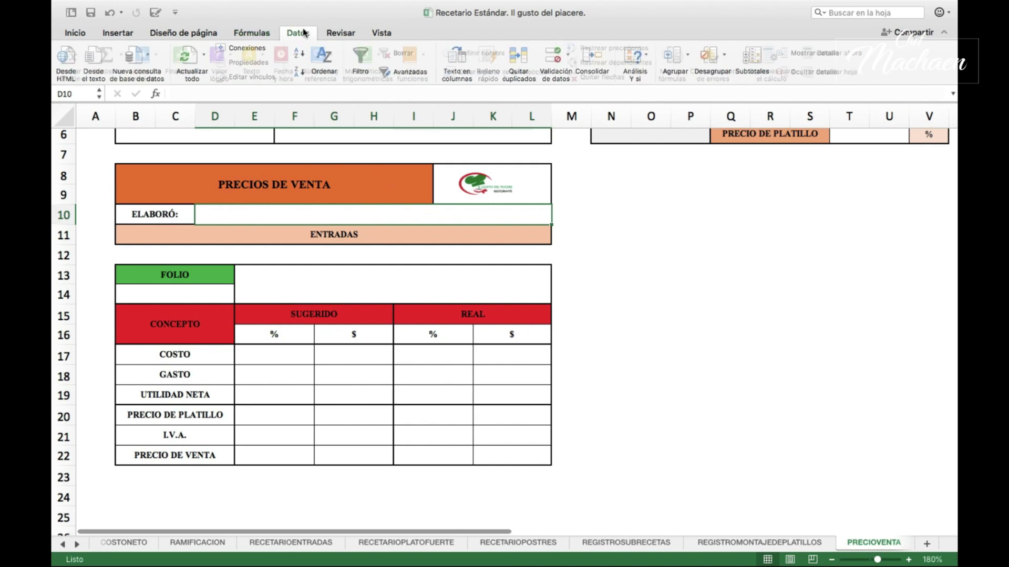
click(570, 56)
click(580, 79)
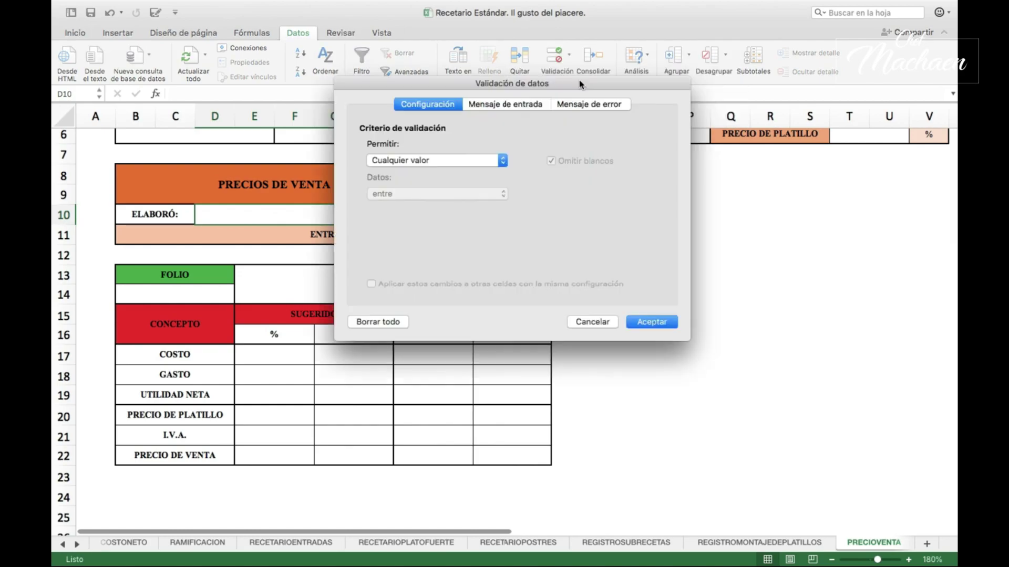
click(471, 181)
click(406, 261)
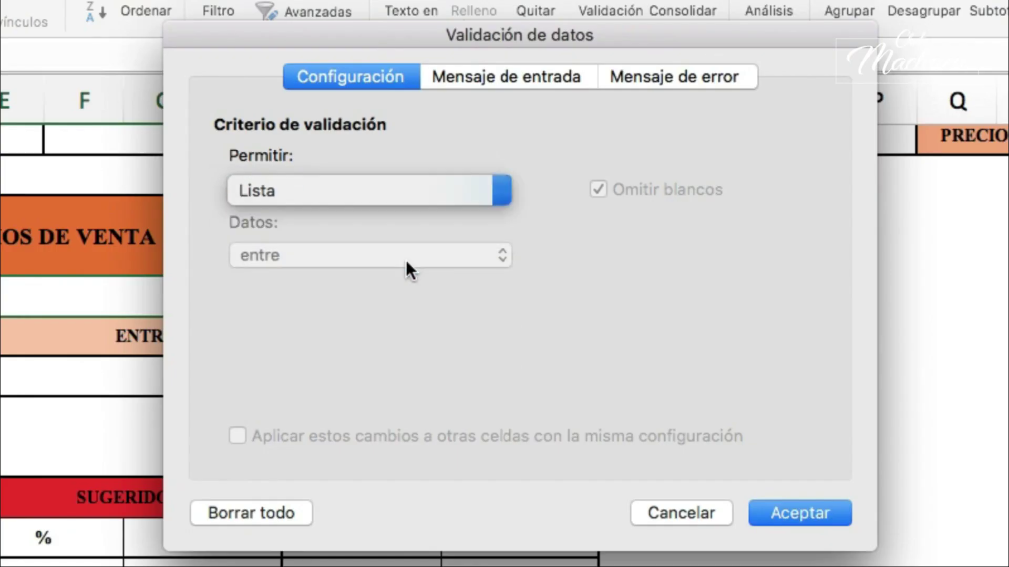
click(408, 322)
text(=)
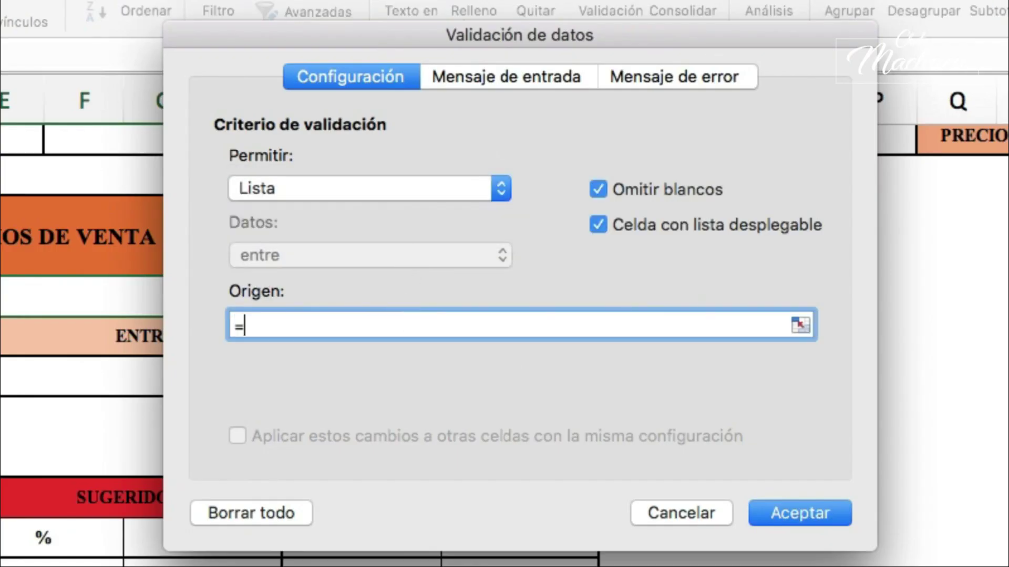
text(autores)
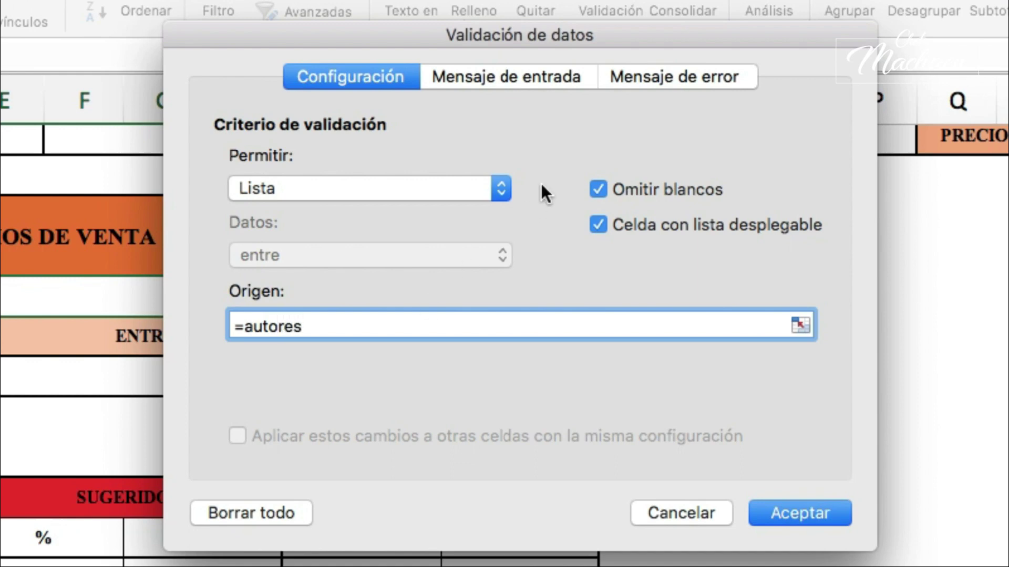
Add an Información-style error alert titled 'Información' saying the entry isn't in the database, then confirm
click(649, 77)
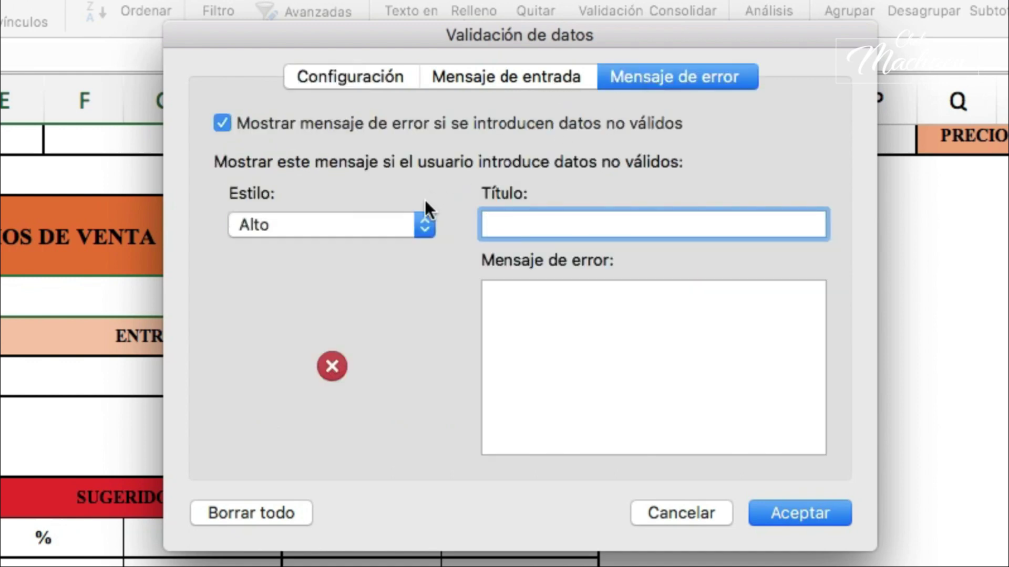
click(418, 223)
click(374, 270)
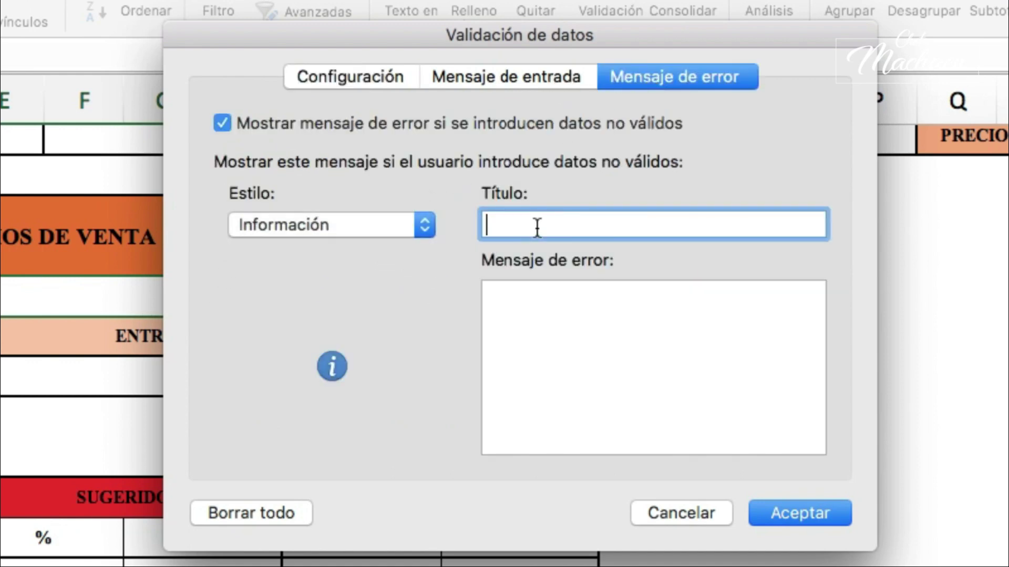
text(Informaci)
text(ón)
key(Tab)
text(La información que está registrando no se encuentra en la base de datos, consultar con el administrador de este archivo.)
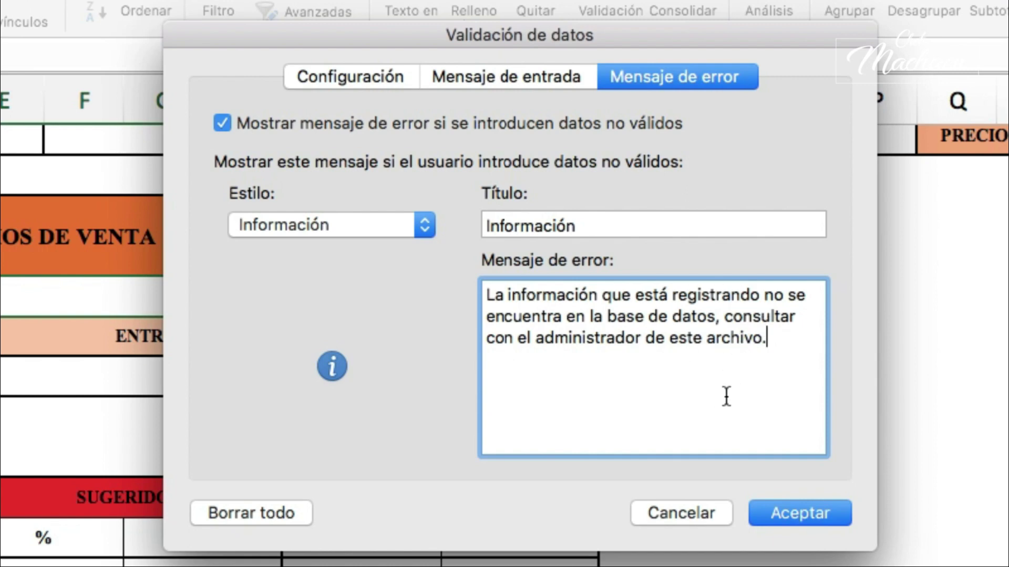
drag(780, 358, 497, 277)
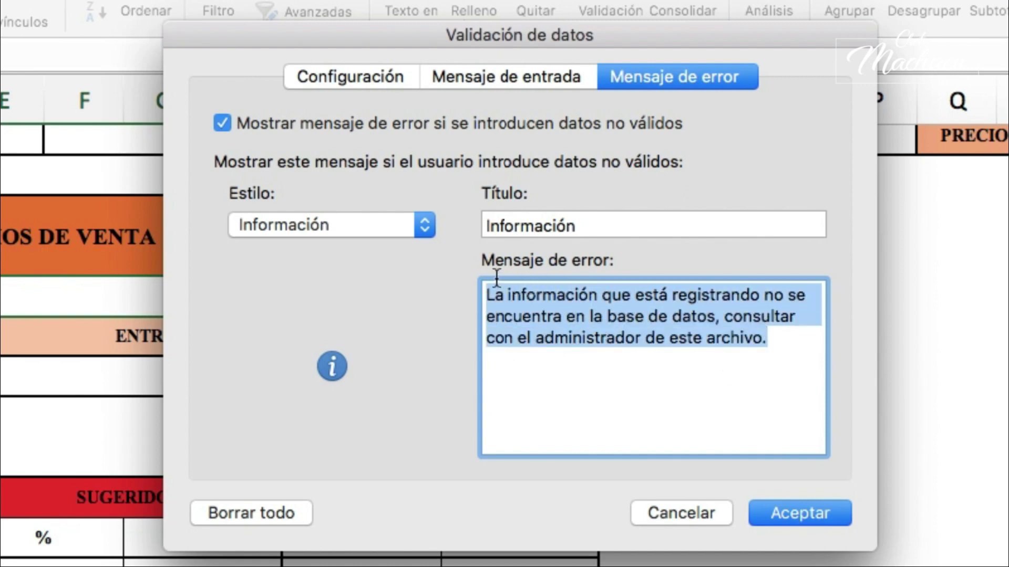
click(750, 514)
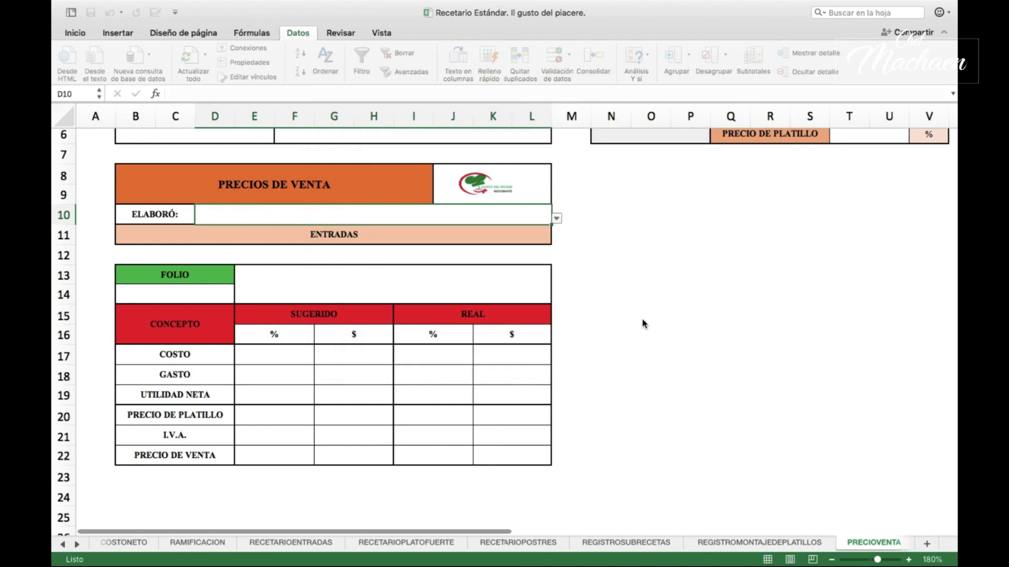
Choose the instructor's name from the ELABORÓ drop-down in D10
click(556, 220)
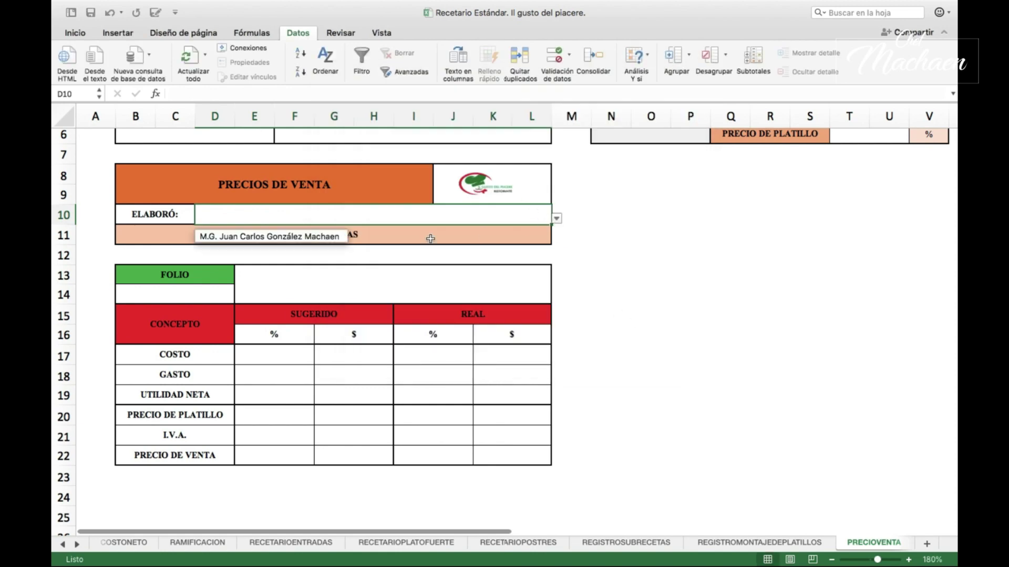
click(314, 238)
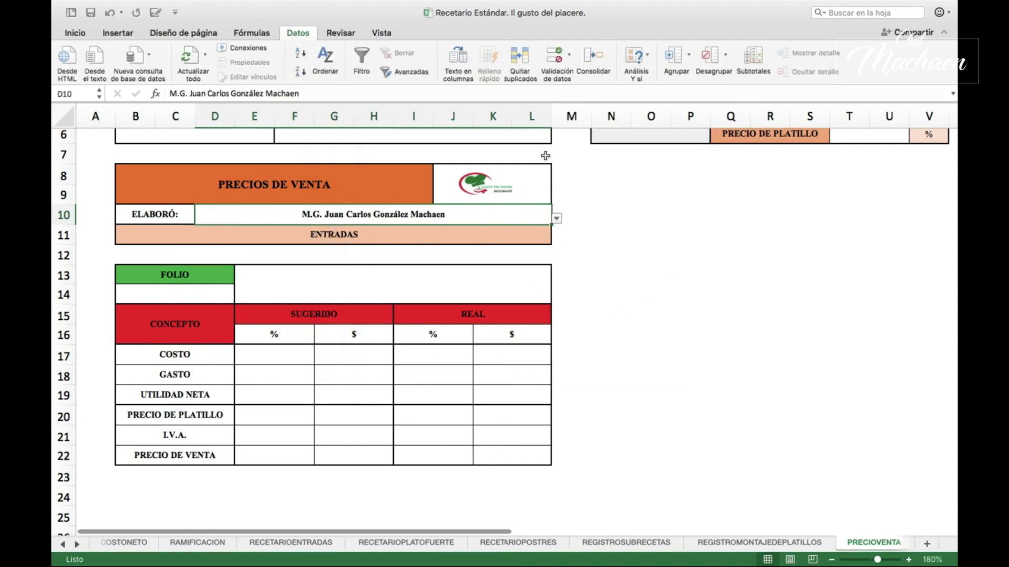
scroll(539, 262, up, 1)
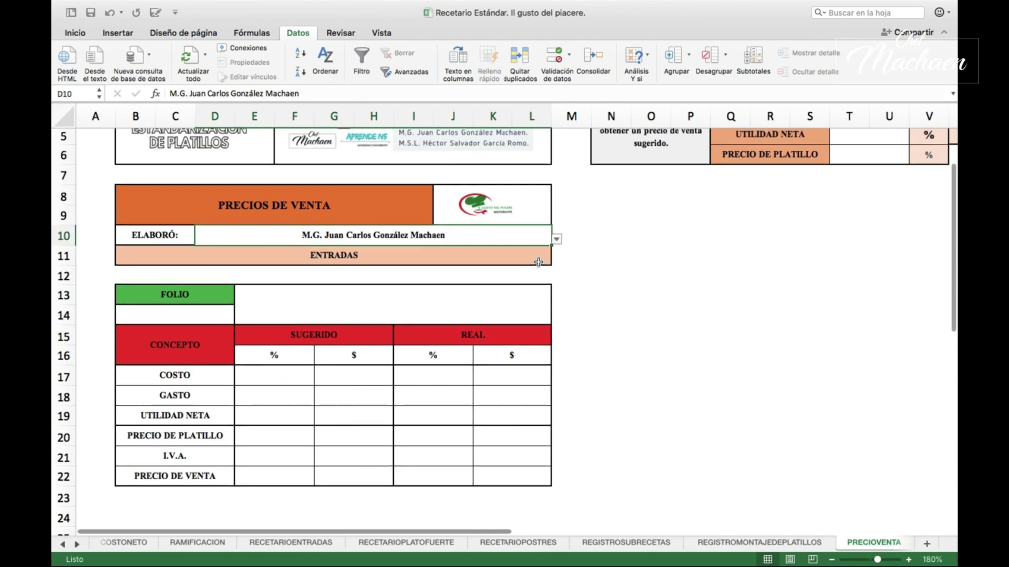
scroll(539, 262, down, 1)
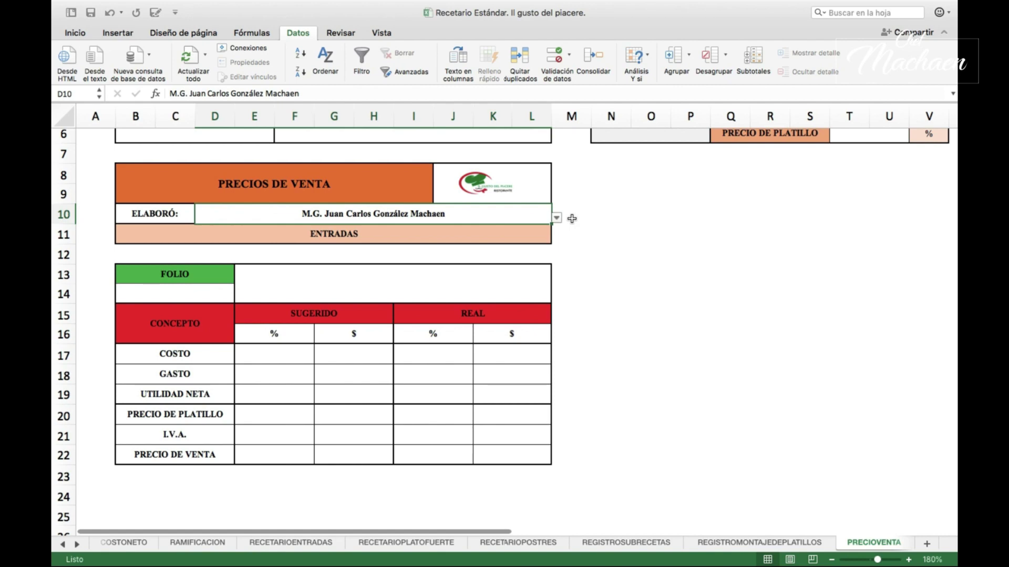
scroll(572, 219, down, 1)
scroll(572, 219, down, 1)
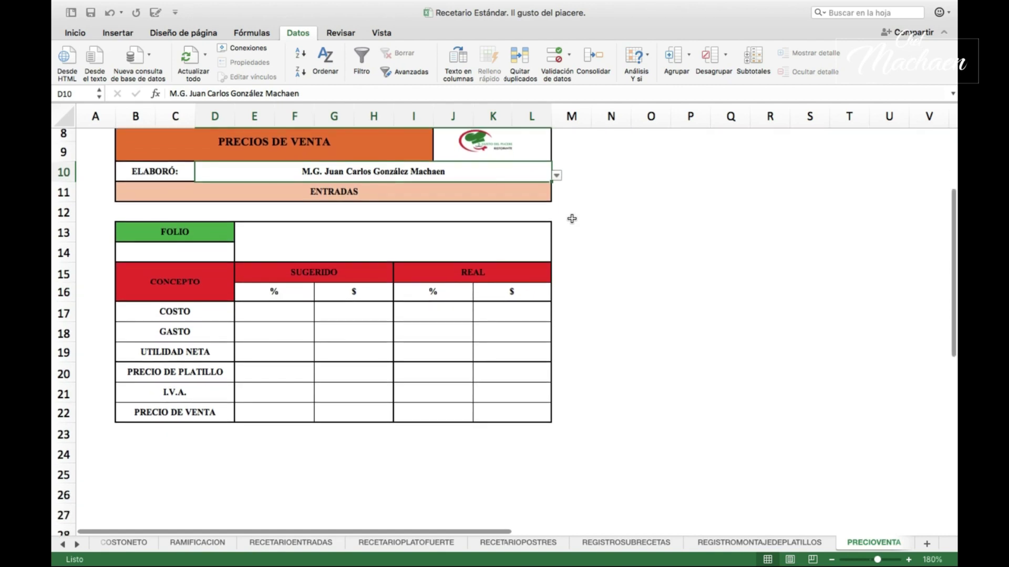
Restrict the FOLIO cell B14 to a list validation with source =folios
click(214, 249)
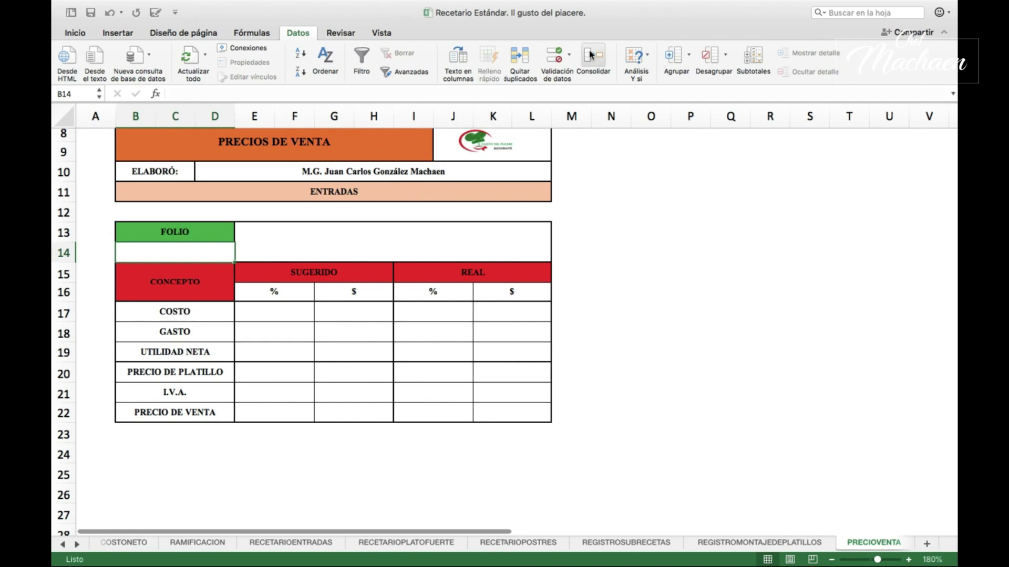
click(570, 55)
click(578, 77)
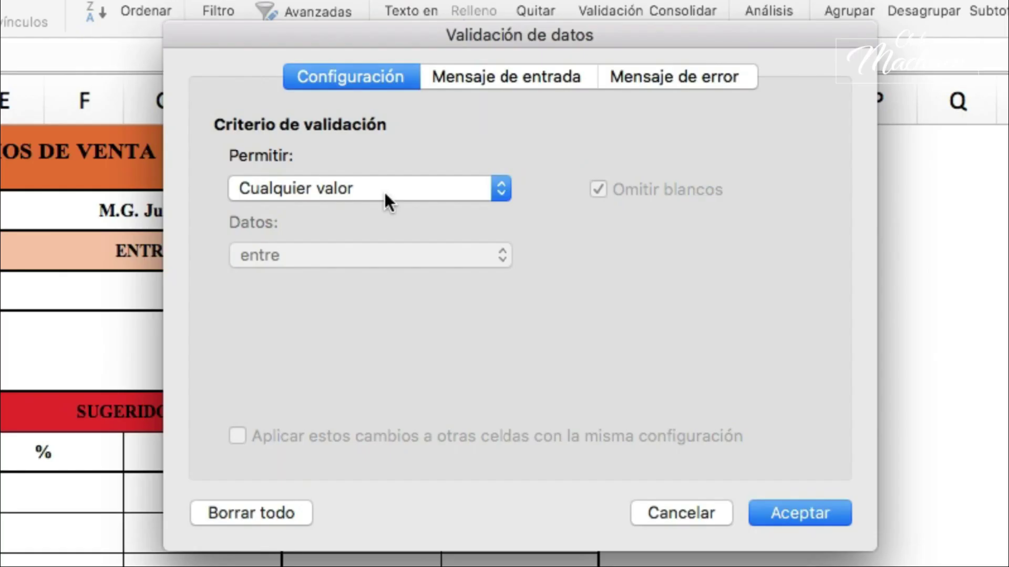
click(383, 198)
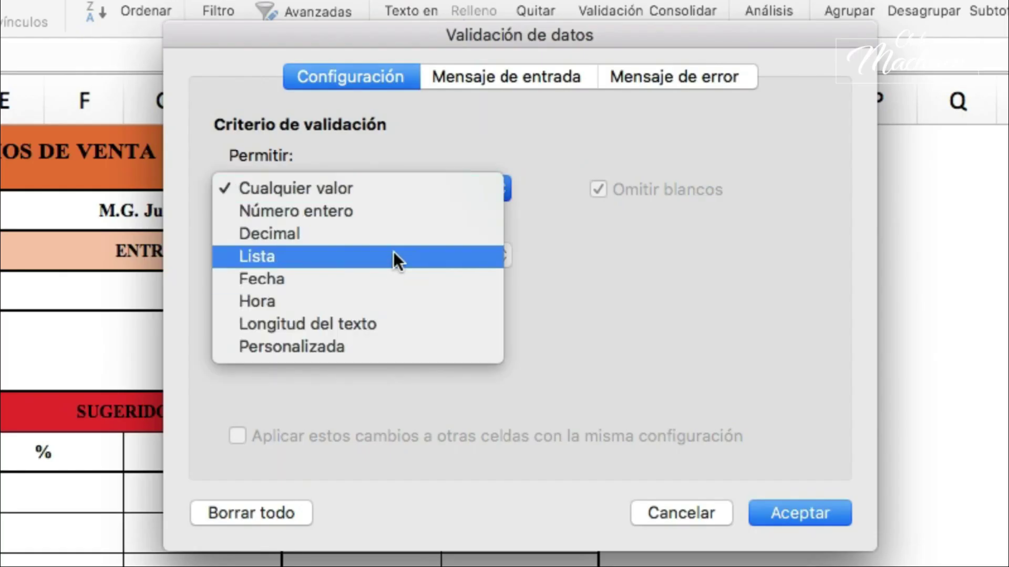
click(392, 257)
click(422, 322)
text(=)
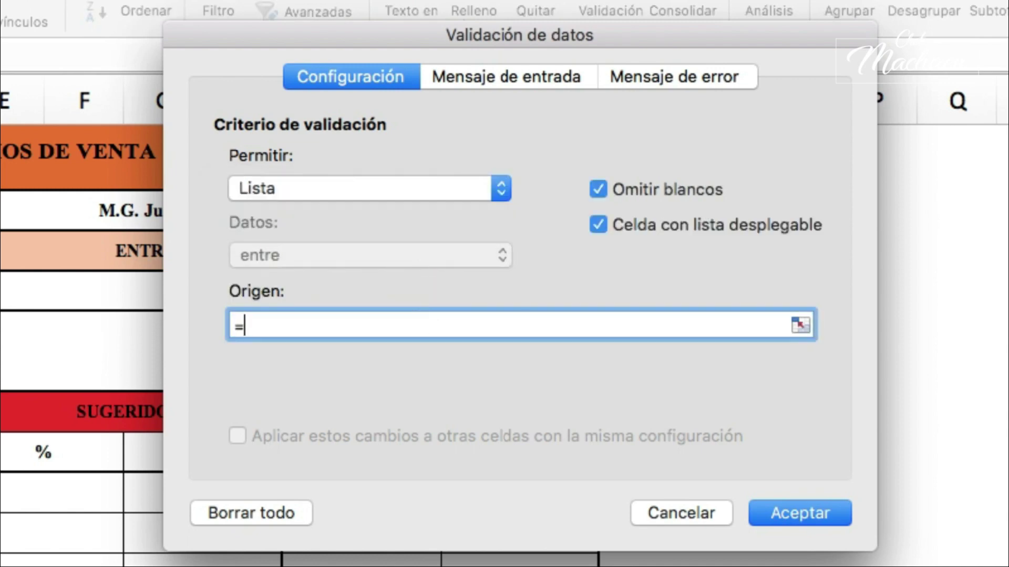
text(folios)
Give the validation an Información-style error alert with the message 'Información' and confirm
click(715, 77)
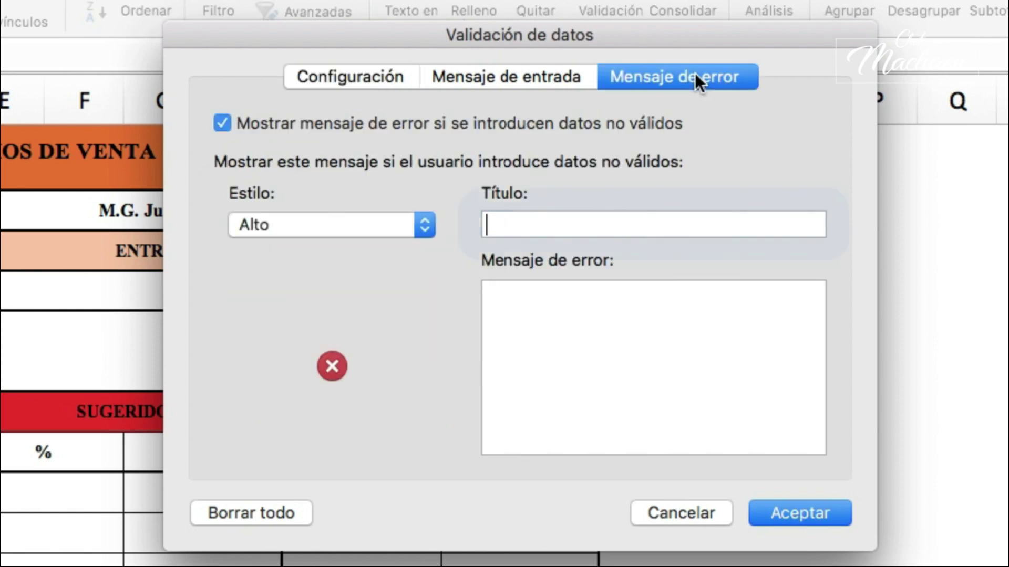
click(418, 214)
click(410, 271)
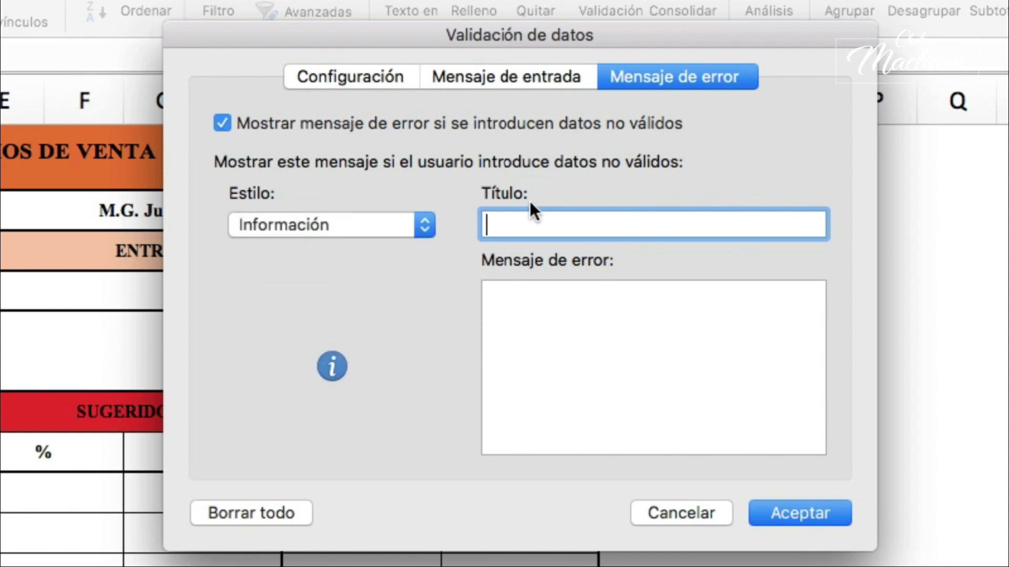
text(Informaci)
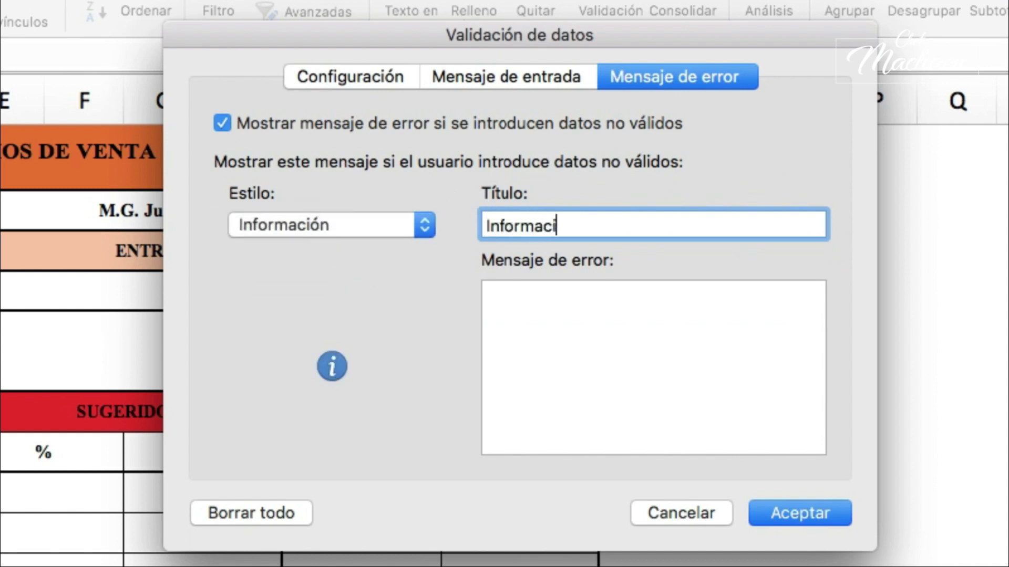
text(ón)
click(597, 359)
text(La información que está registrando no se encuentra en la base de datos, consultar con el administrador de este archivo.)
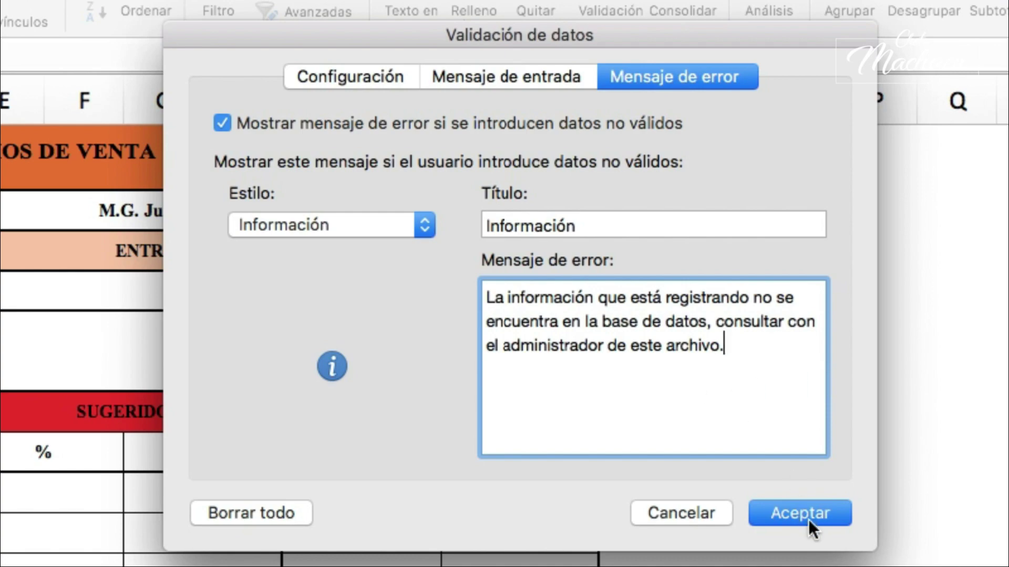
click(821, 510)
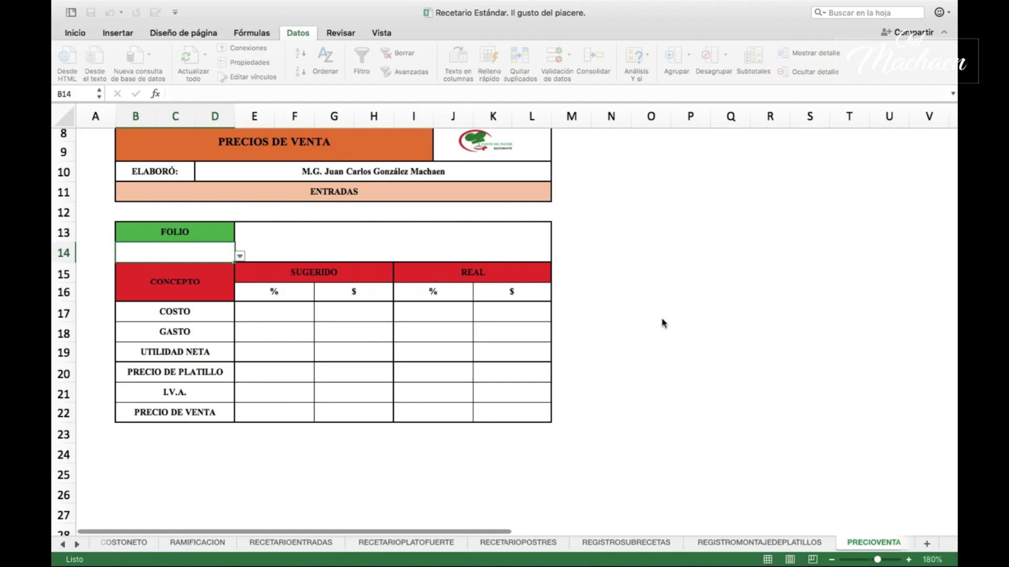
Pick folio 1.1 from B14's drop-down list and select the merged cell E13
click(239, 256)
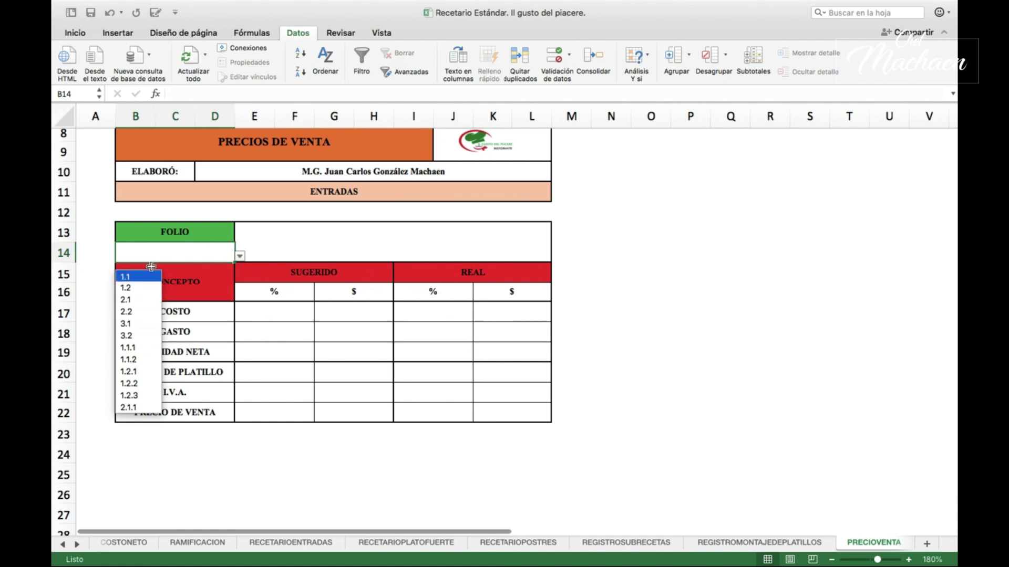
click(148, 283)
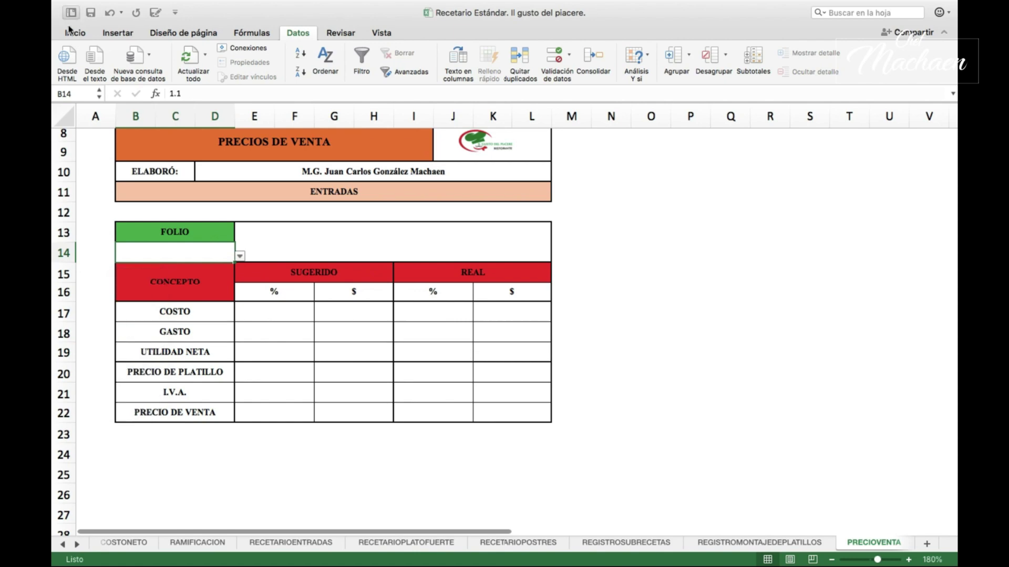
click(75, 32)
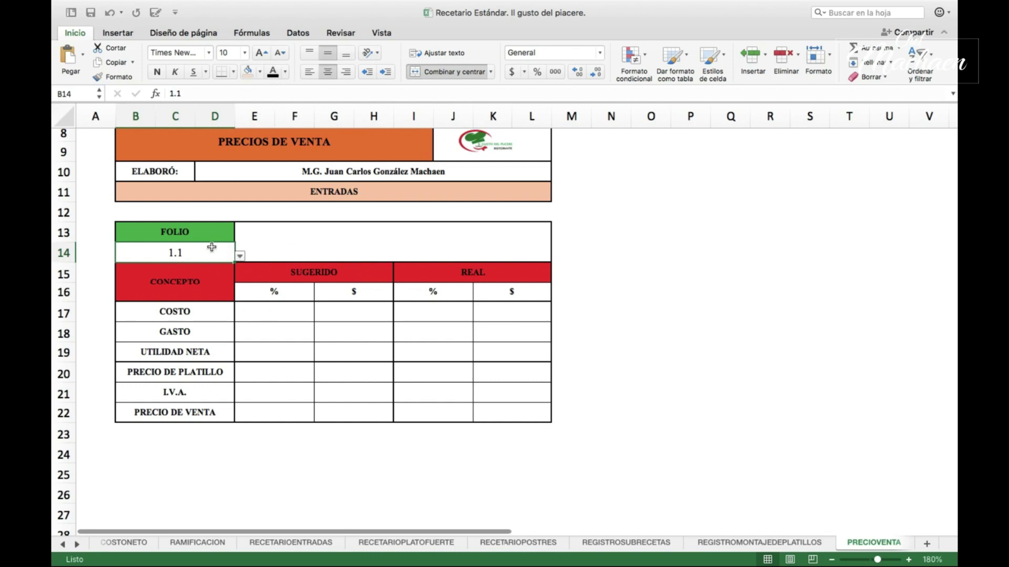
scroll(210, 250, up, 3)
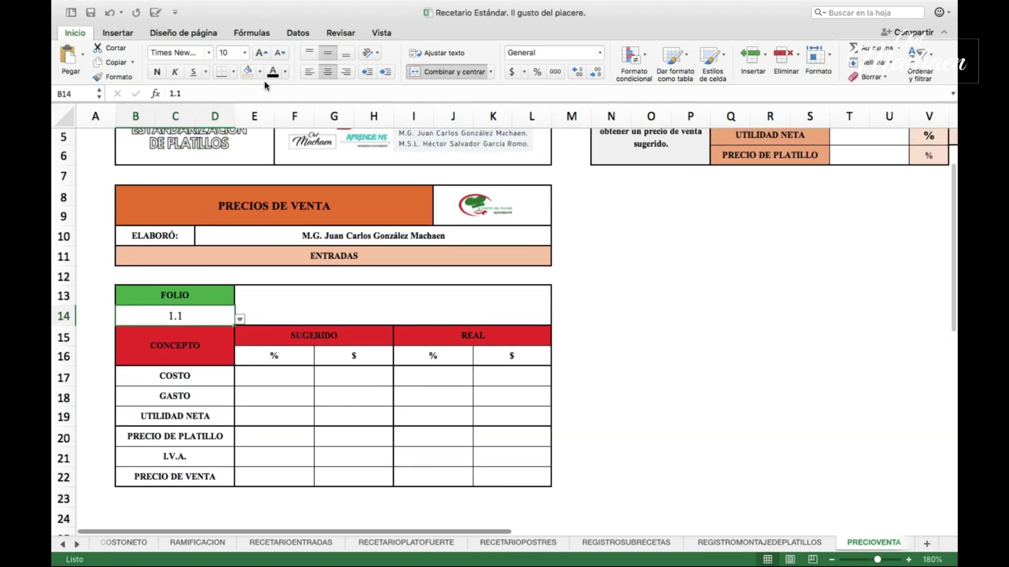
scroll(289, 317, down, 2)
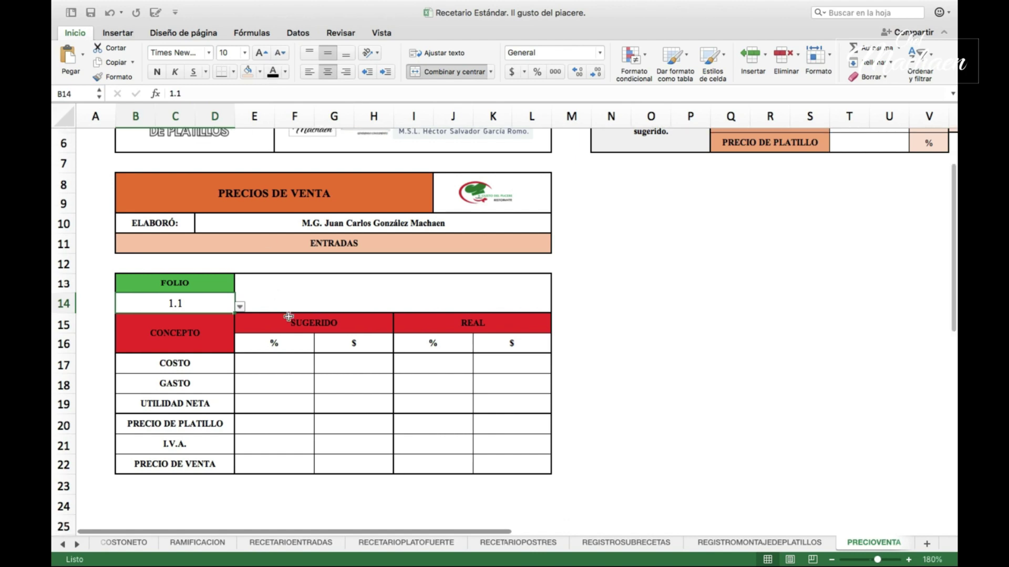
click(318, 277)
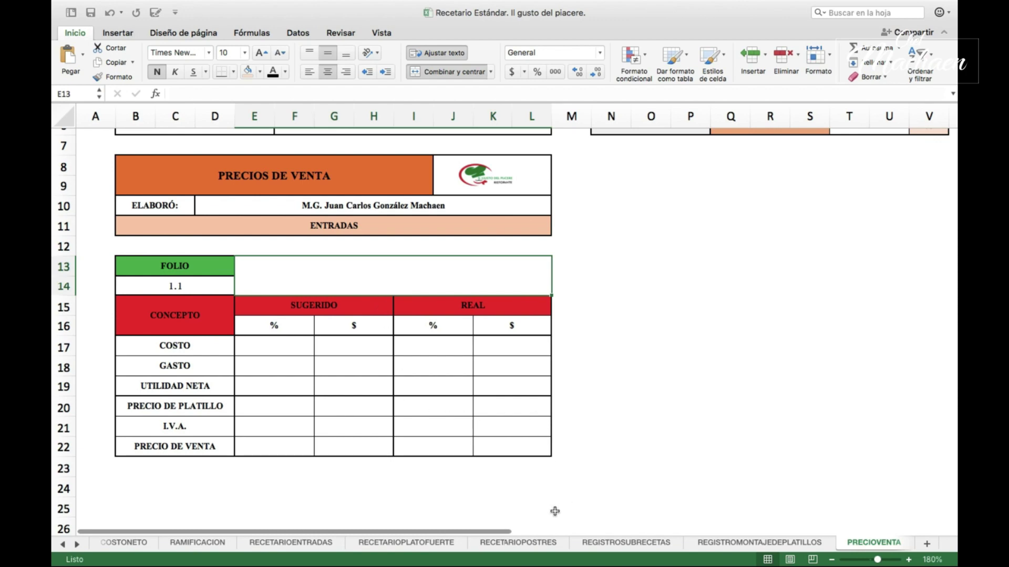
On RAMIFICACION, select the recipe rows and choose FOLIOCOSTOS from the Name box to reveal its range
click(193, 543)
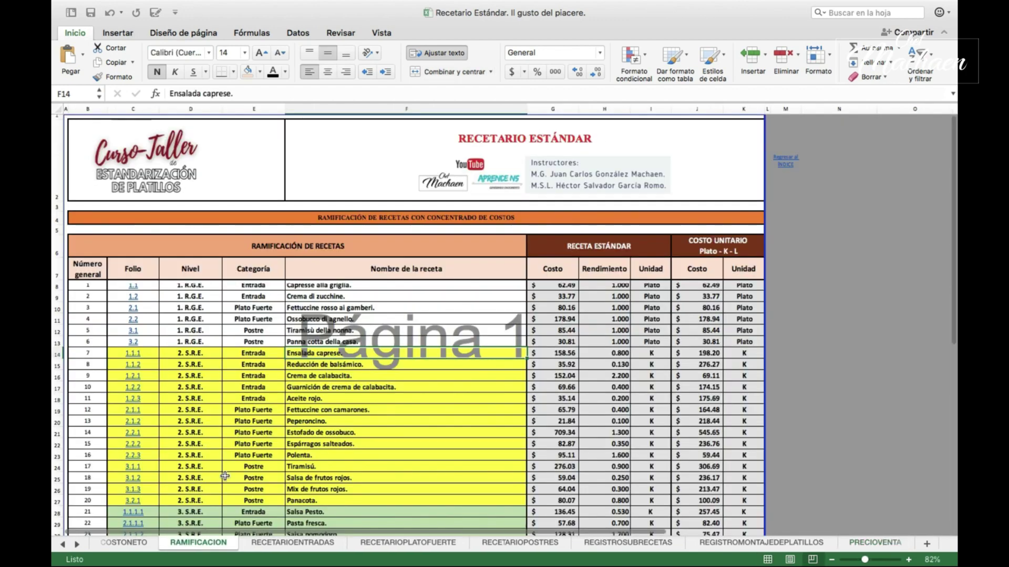
click(205, 285)
key(Left)
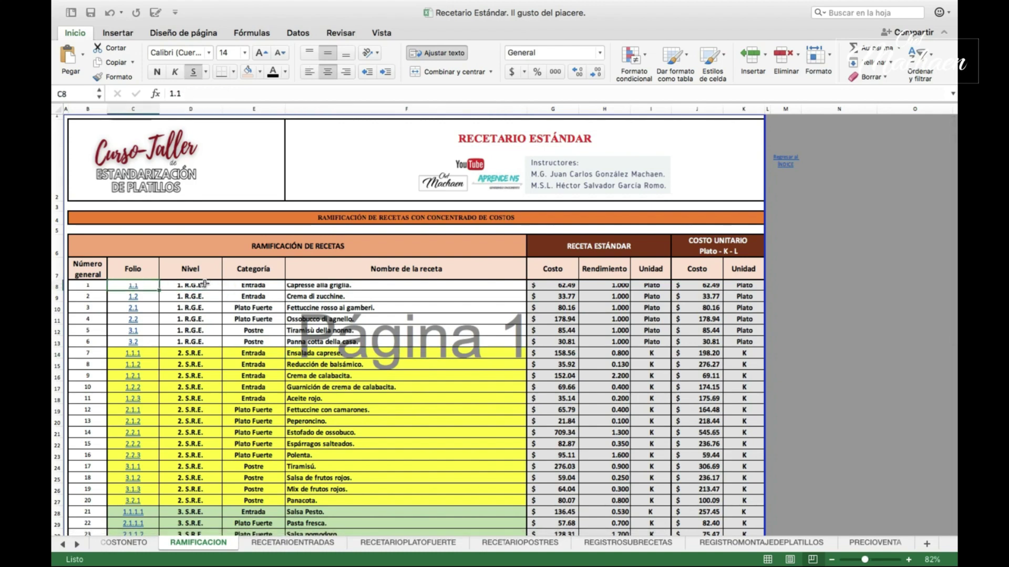
key(shift+Right)
key(shift+Right)
key(shift+Right)
key(shift+Right)
key(shift+Right)
key(shift+Right)
key(shift+Right)
key(shift+Right)
key(shift+Down)
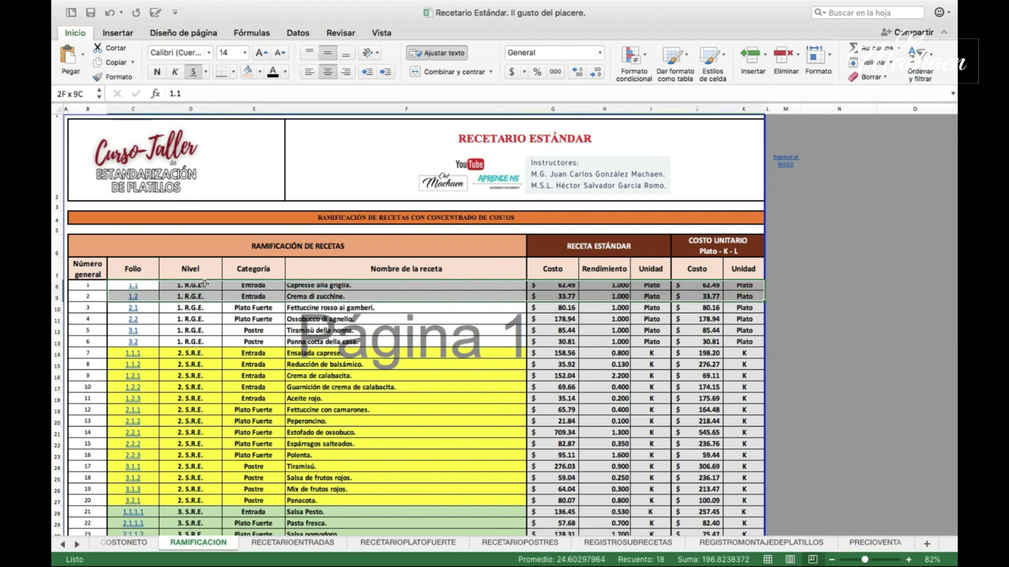
key(shift+Down)
key(shift+Down)
key(shift+Down)
key(shift+Down)
key(shift+Down)
key(shift+Down)
key(shift+Down)
key(shift+Down)
key(shift+Down)
key(shift+Down)
key(shift+Down)
key(shift+Down)
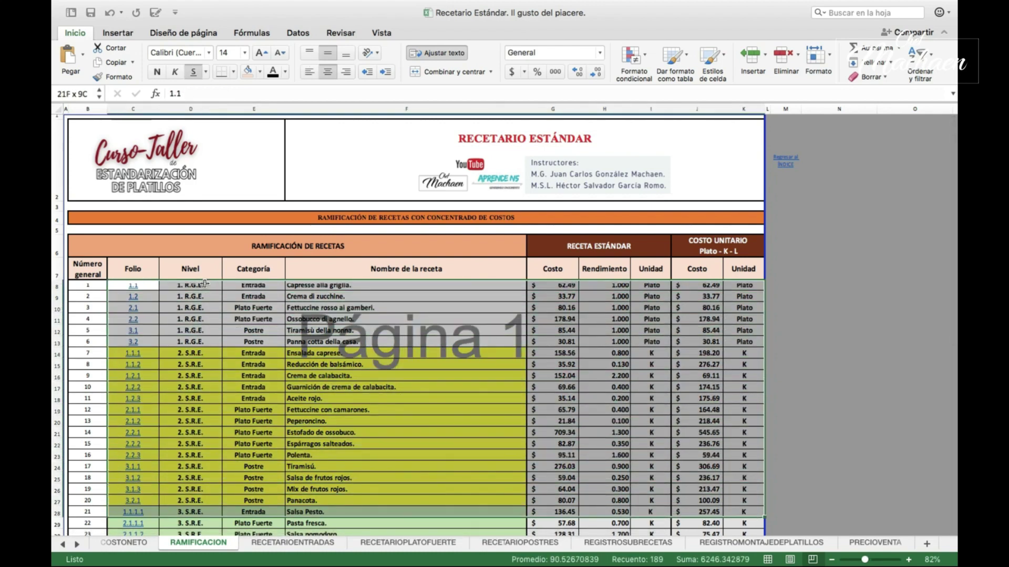
key(shift+Down)
key(shift+Down)
key(shift+Down)
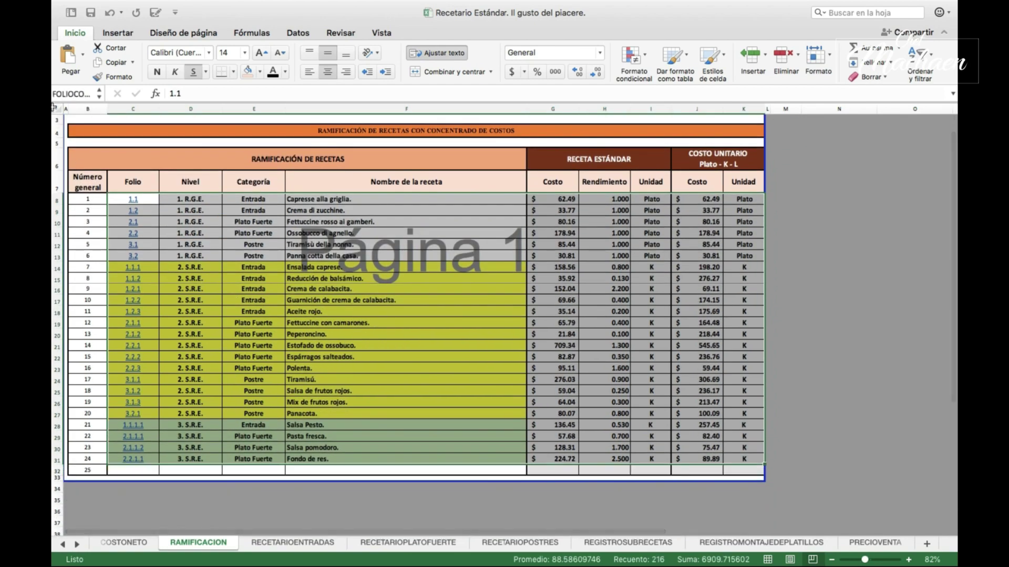
click(100, 96)
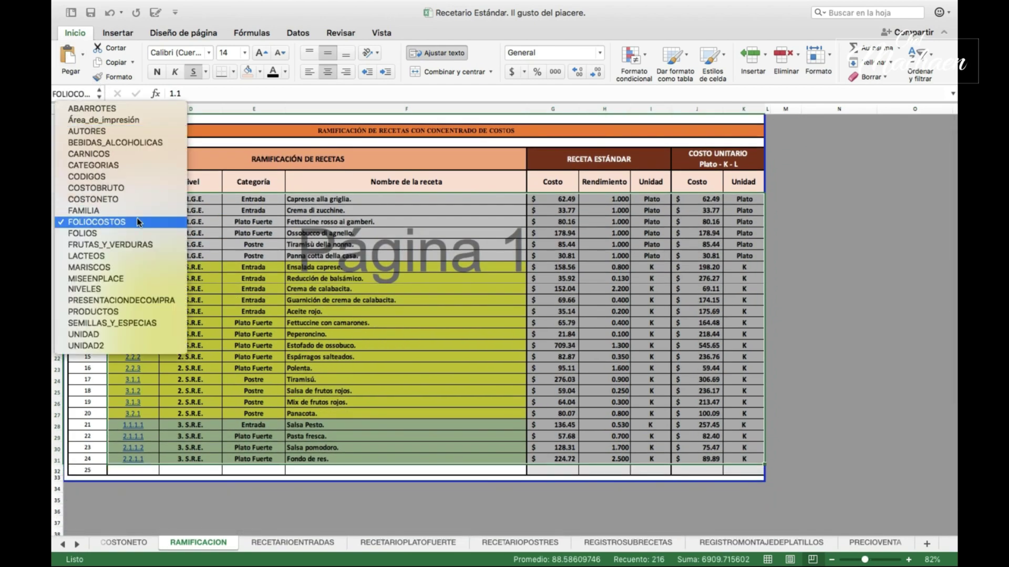
click(97, 221)
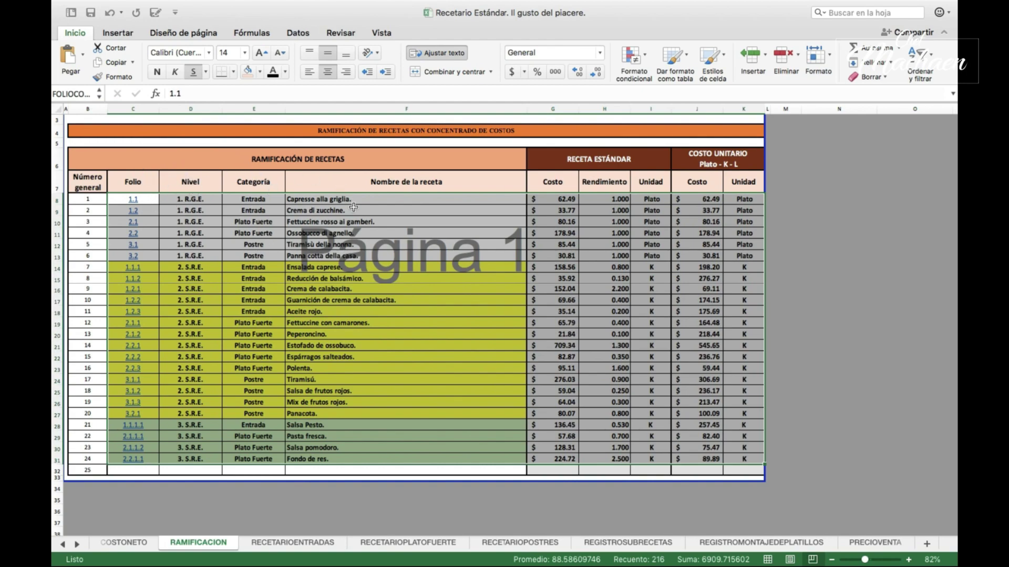
key(ctrl+Up)
click(582, 46)
In merged cell E13 on PRECIOVENTA, enter =BUSCARV(B14,FOLIOCOSTOS,4,0) to fetch the dish name
click(868, 543)
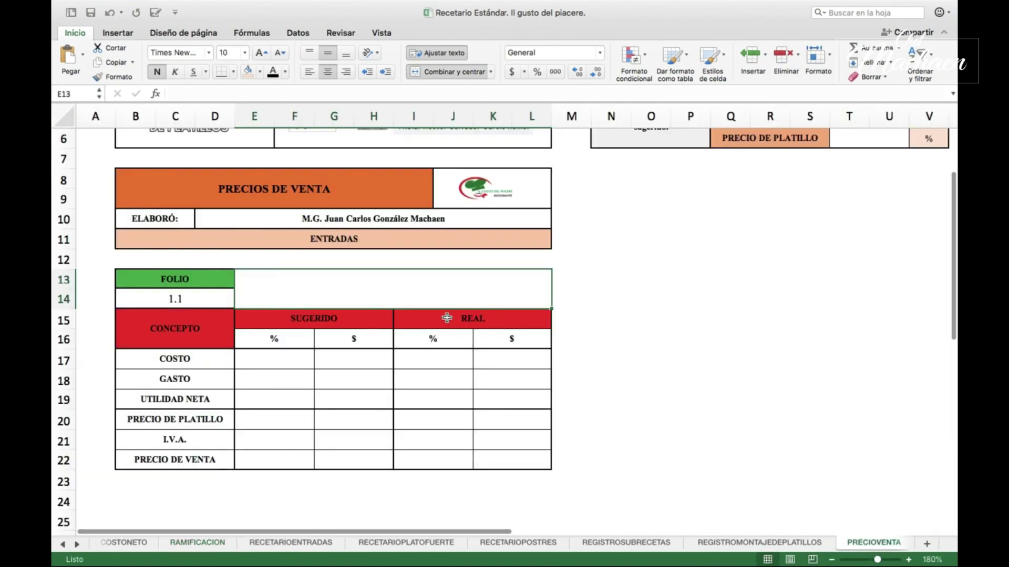
text(=)
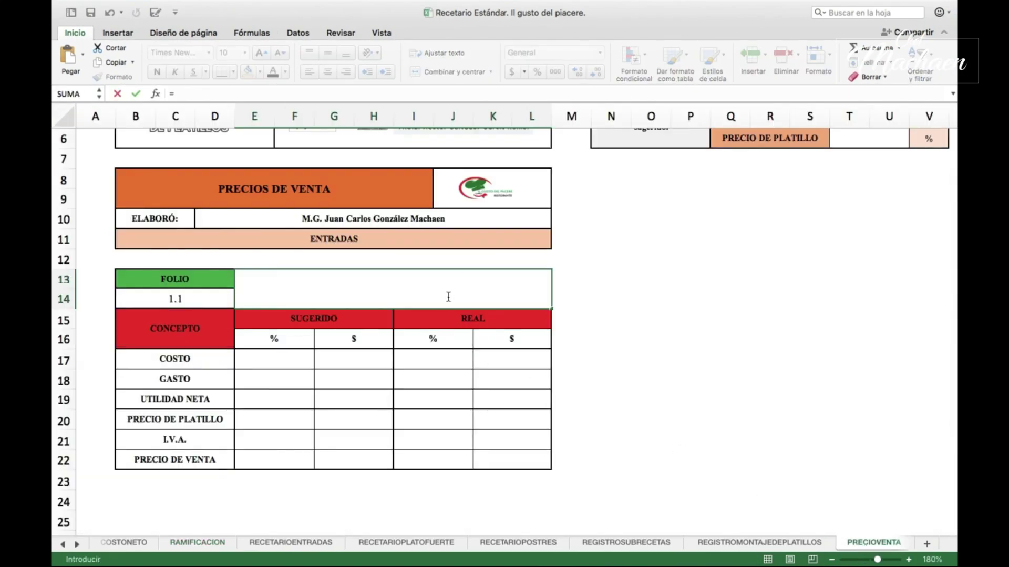
click(571, 299)
key(BackSpace)
key(BackSpace)
key(Escape)
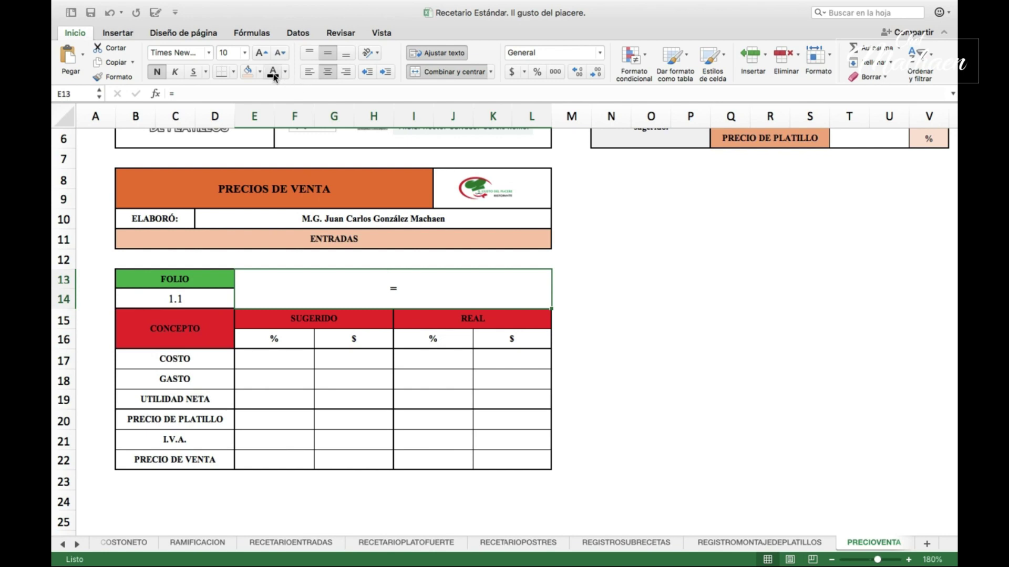
double_click(418, 290)
text(bus)
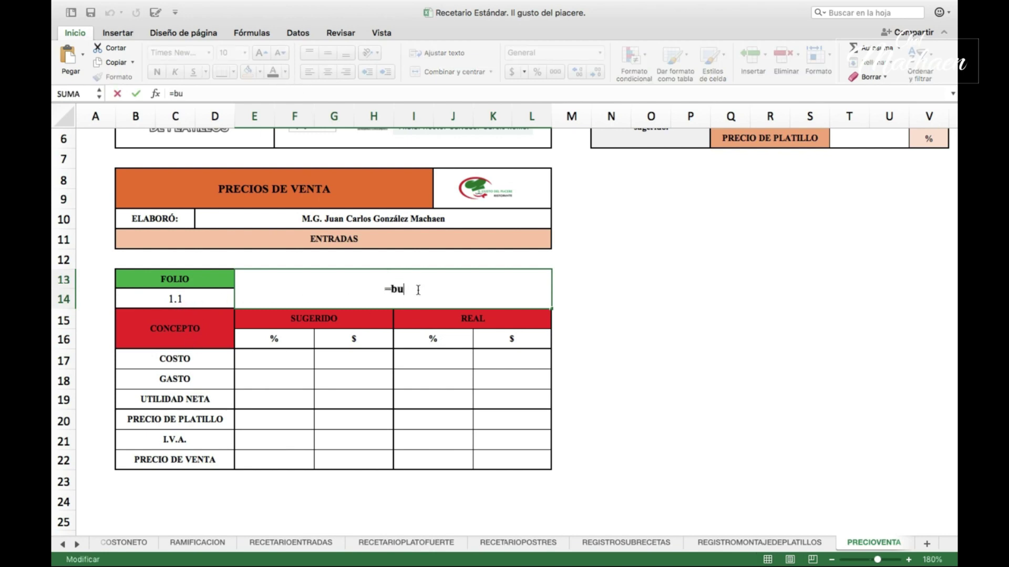
text(carv()
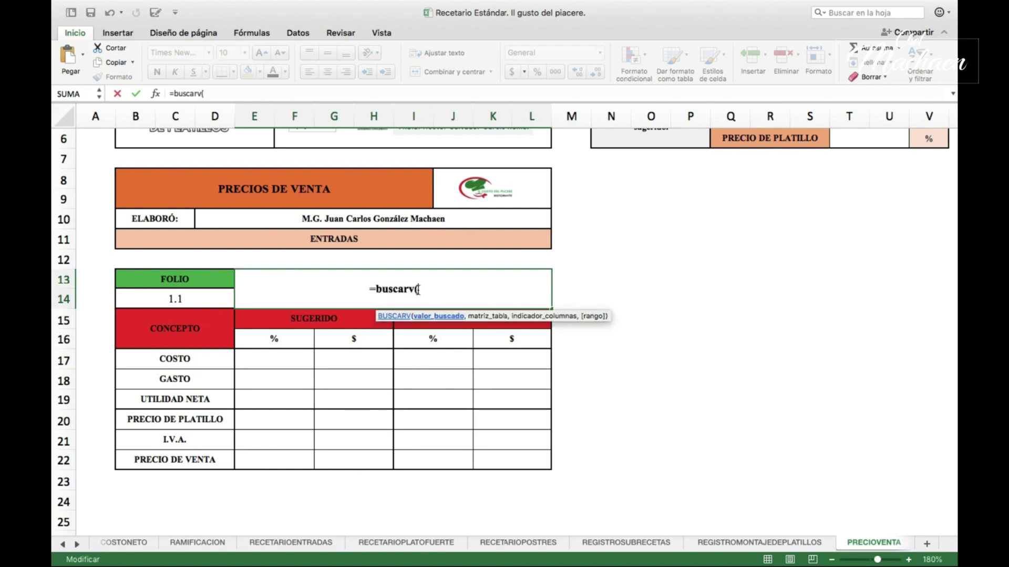
click(193, 297)
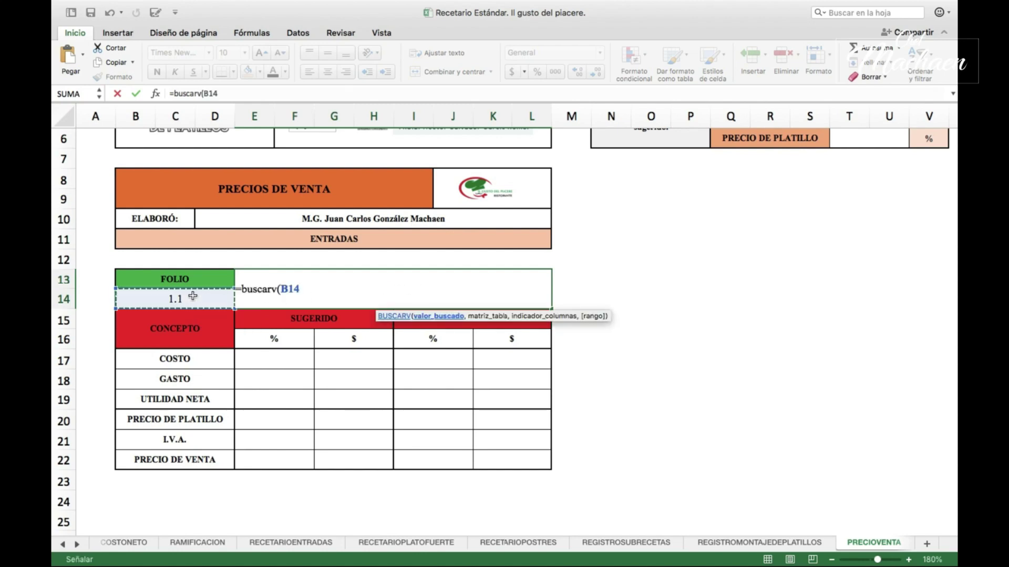
text(,)
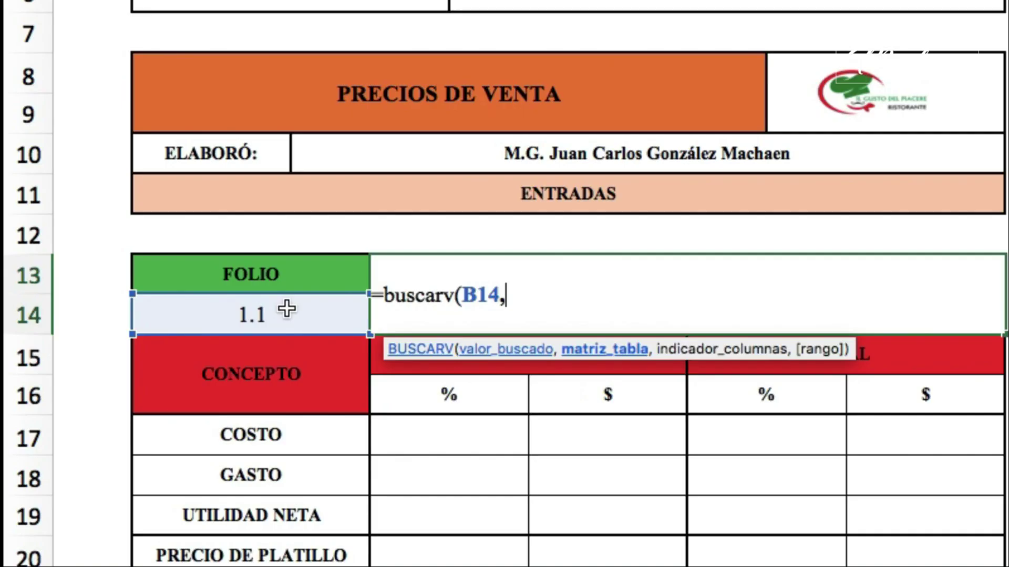
text(folioc)
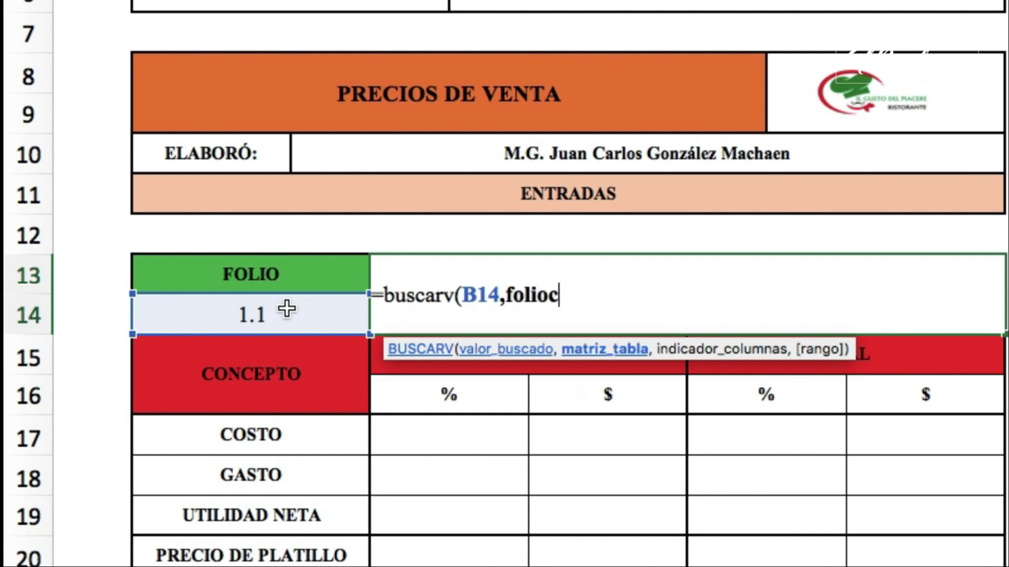
text(ostos)
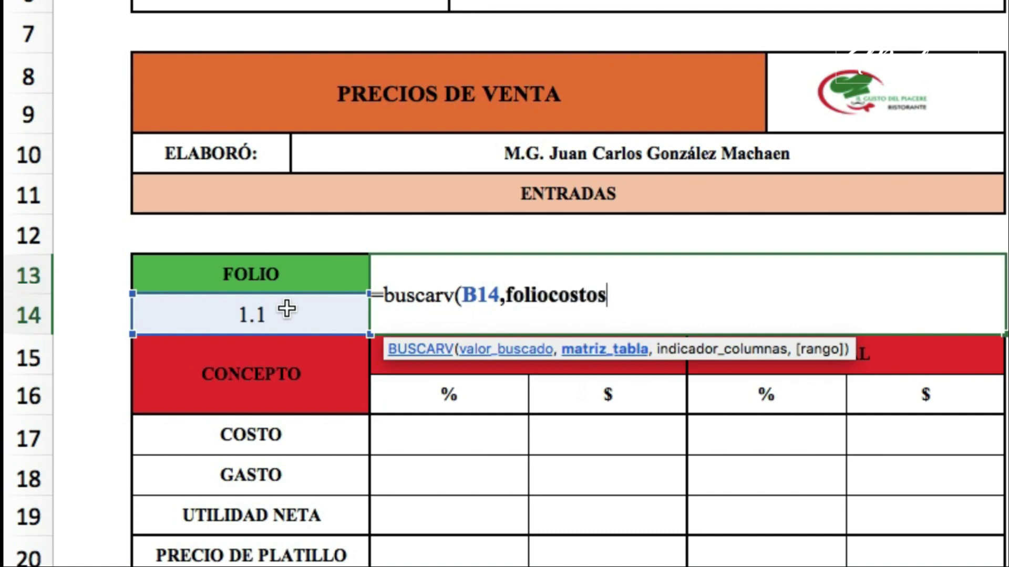
text(,4,0)
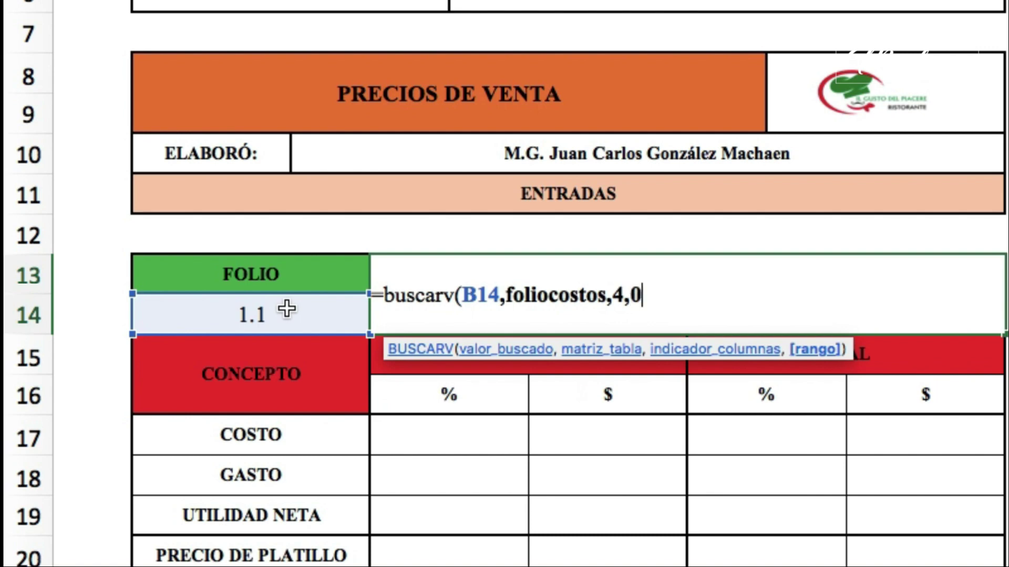
text())
key(Return)
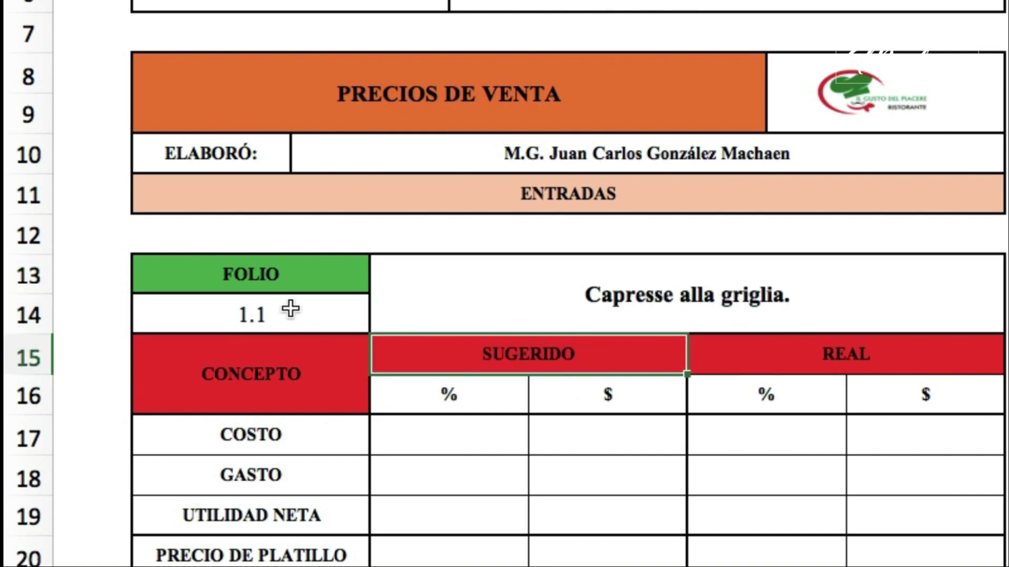
Wrap the lookup as =SI.ERROR(BUSCARV(B14,FOLIOCOSTOS,4,0),"") so missing folios leave it blank
click(713, 297)
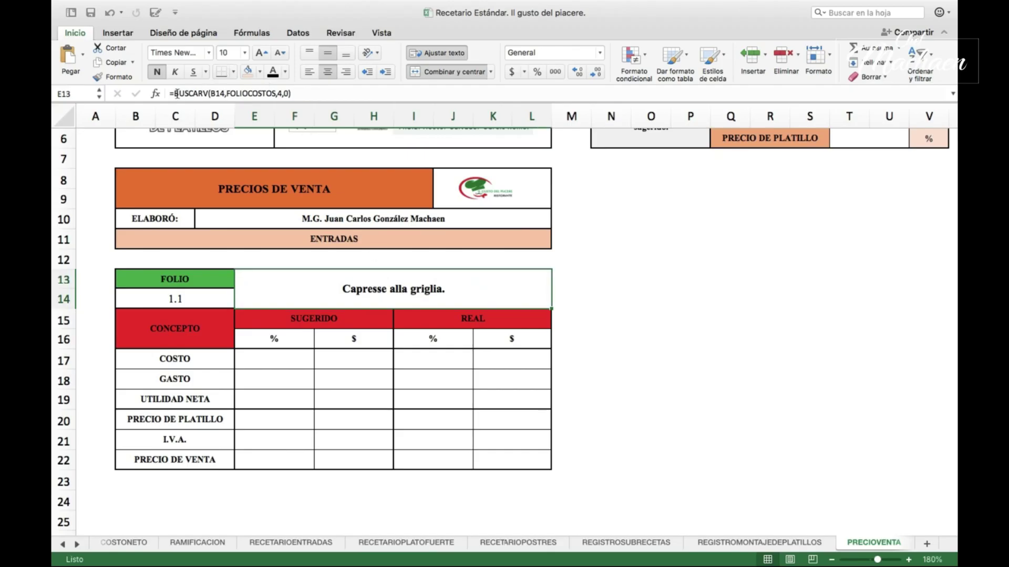
click(175, 93)
text(si.e)
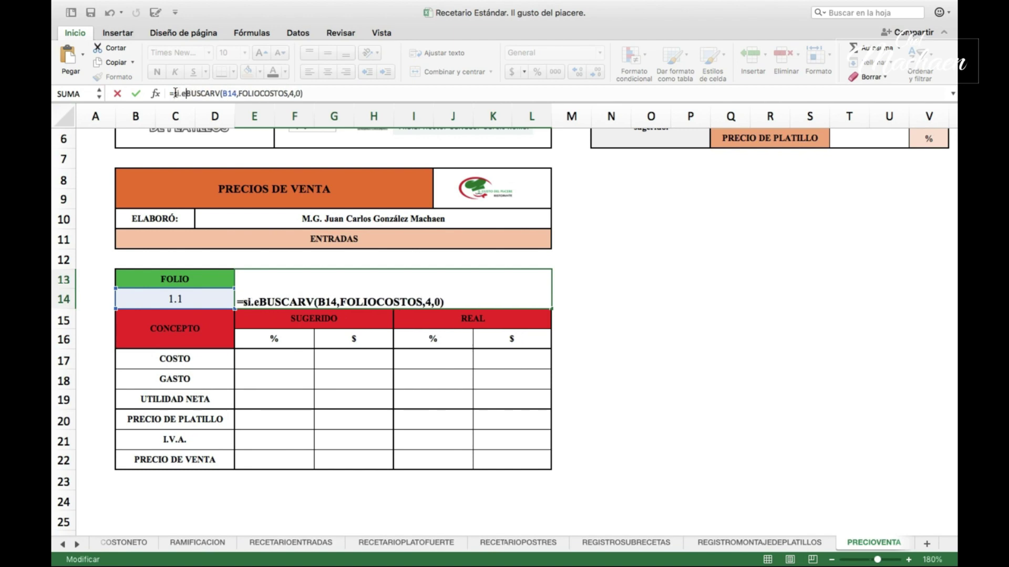
text(e)
key(BackSpace)
text(rror)
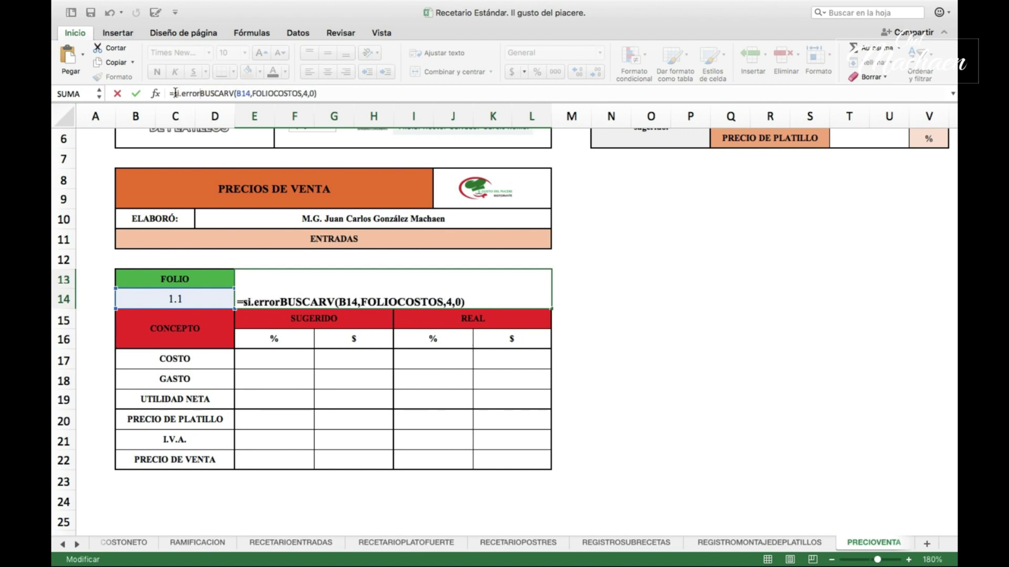
text(()
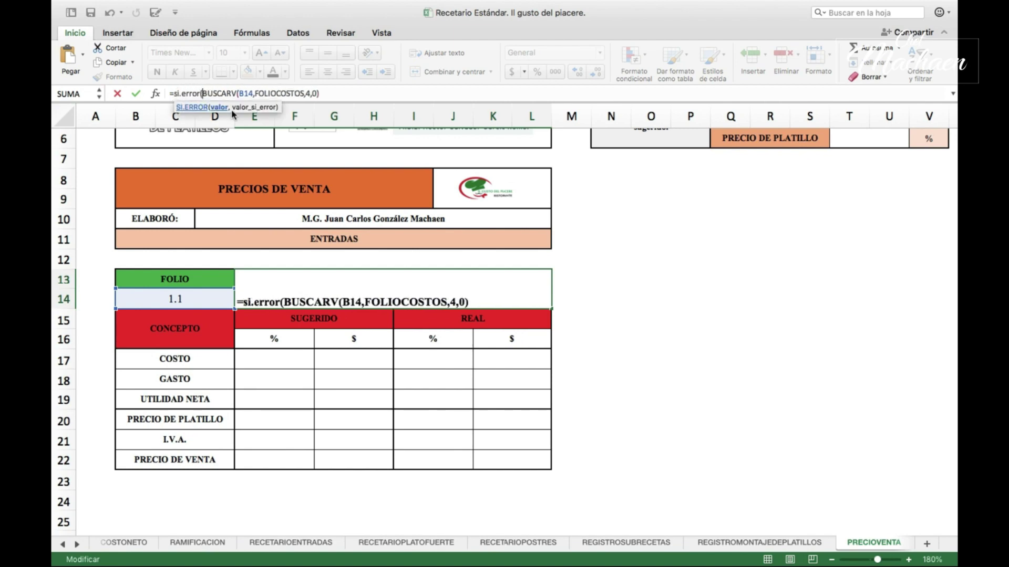
text(,)
text())
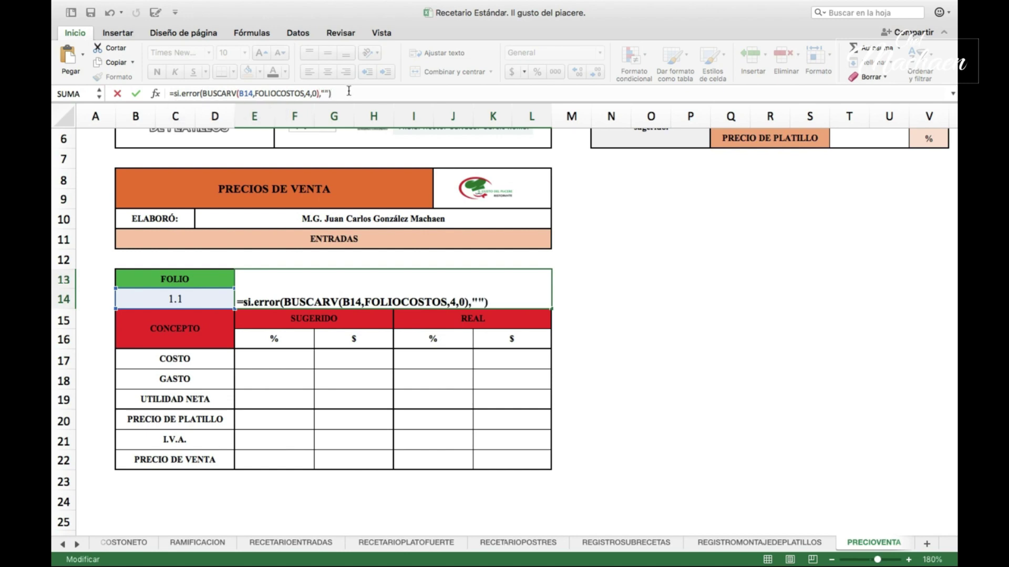
key(Return)
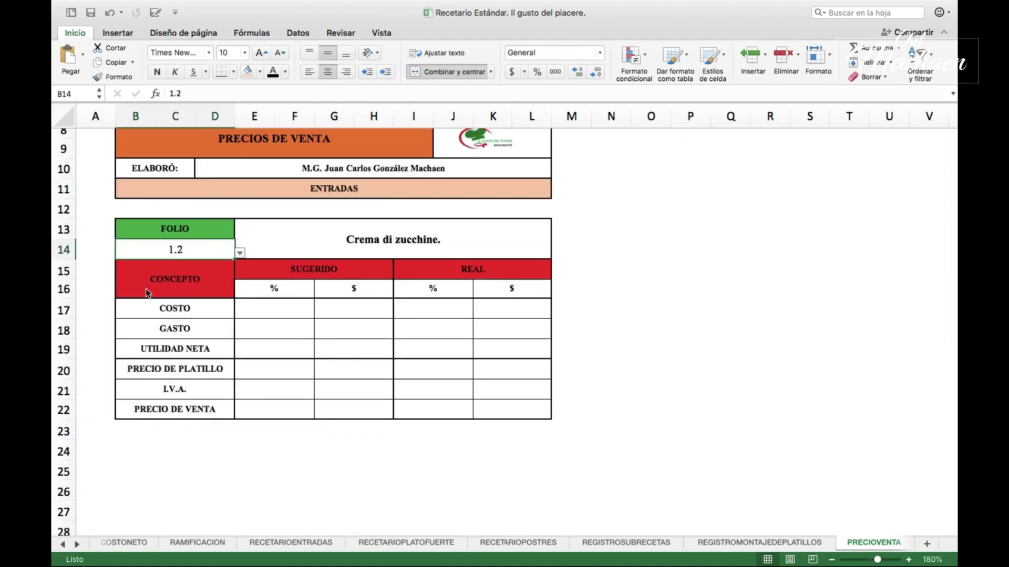
Test folio 3.1 in B14, return it to 1.1, and select the suggested % cells
click(239, 253)
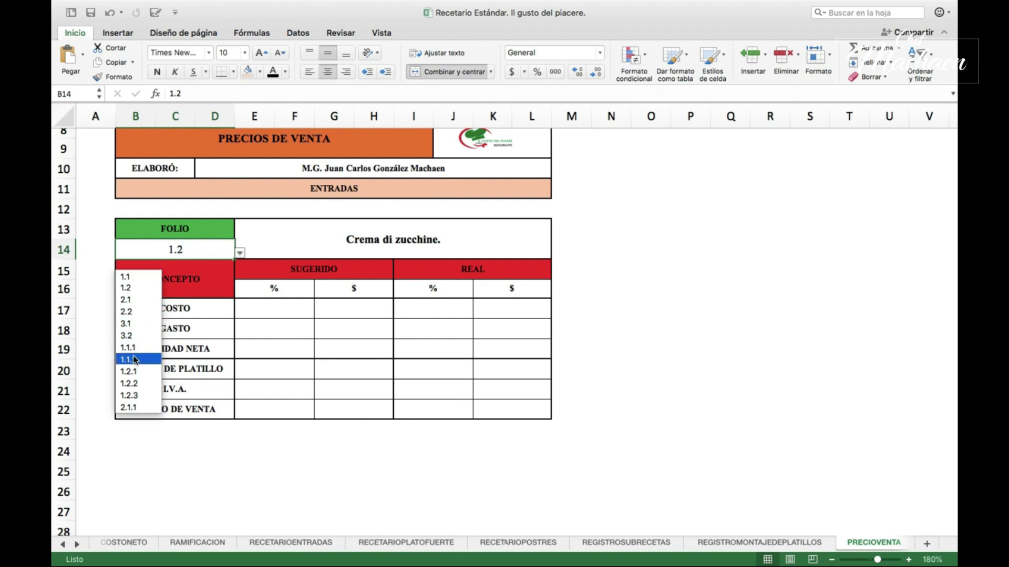
scroll(134, 352, down, 5)
scroll(134, 362, up, 3)
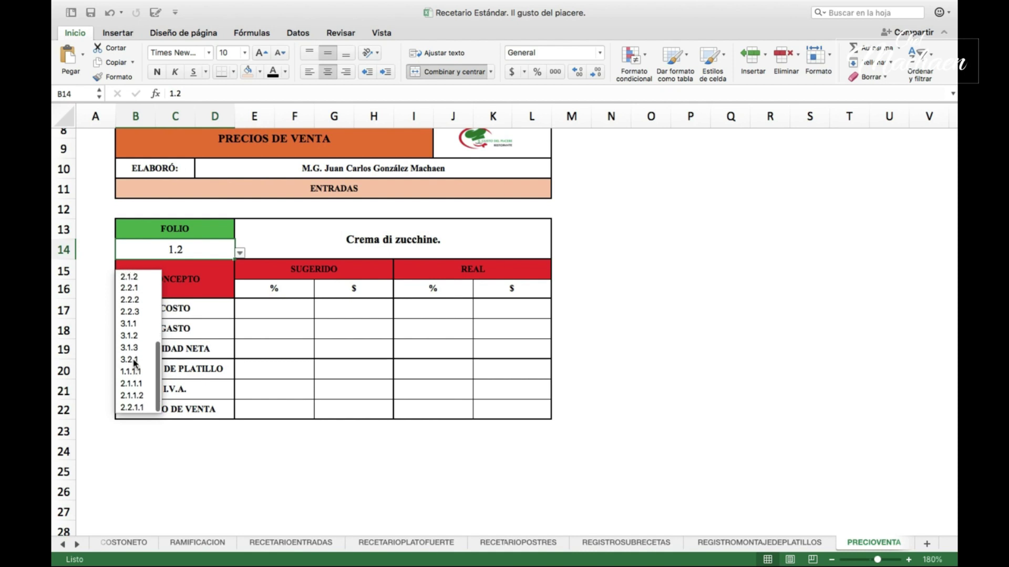
scroll(135, 360, up, 2)
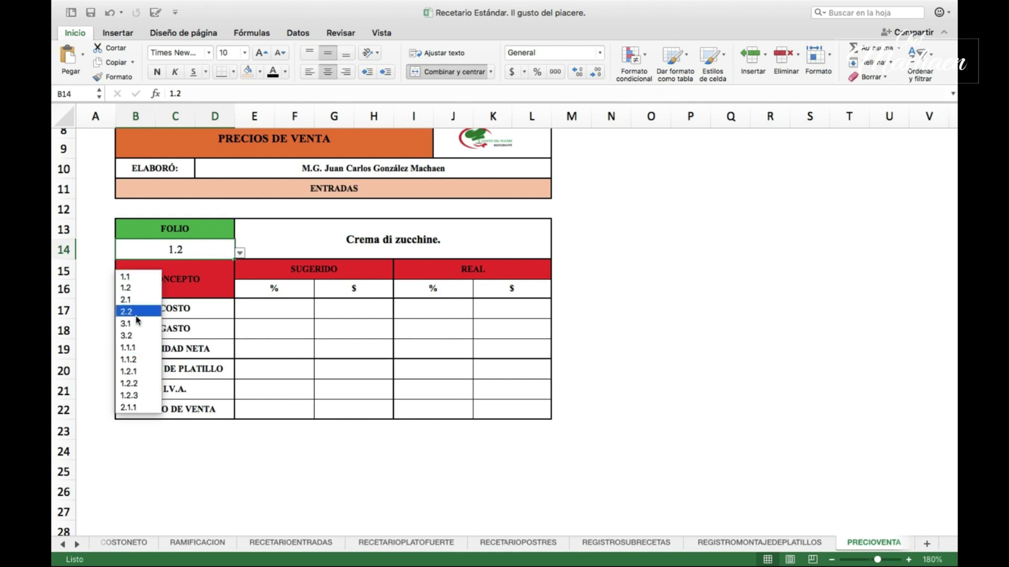
click(135, 325)
click(240, 254)
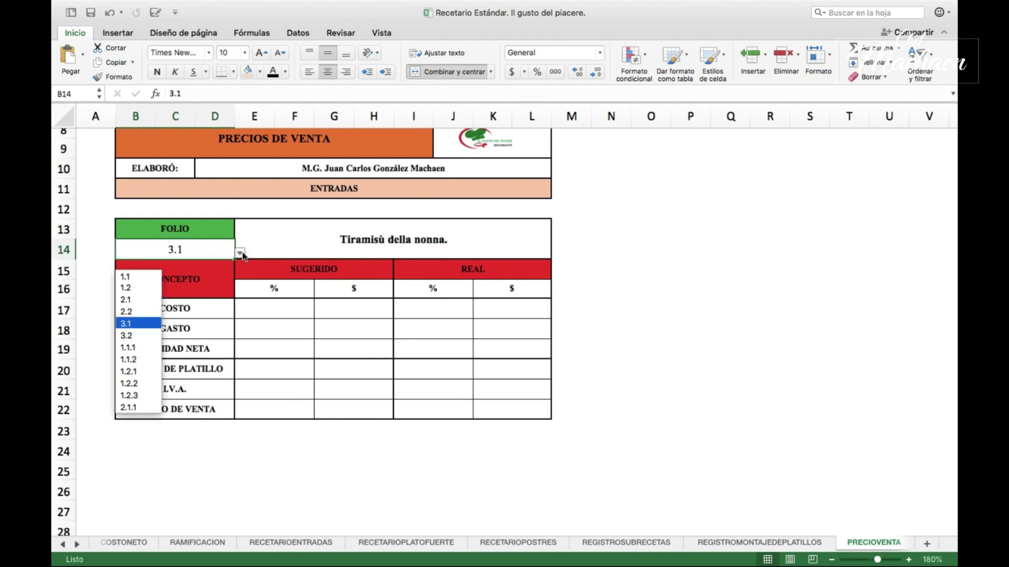
click(146, 274)
drag(269, 305, 234, 479)
drag(230, 380, 219, 481)
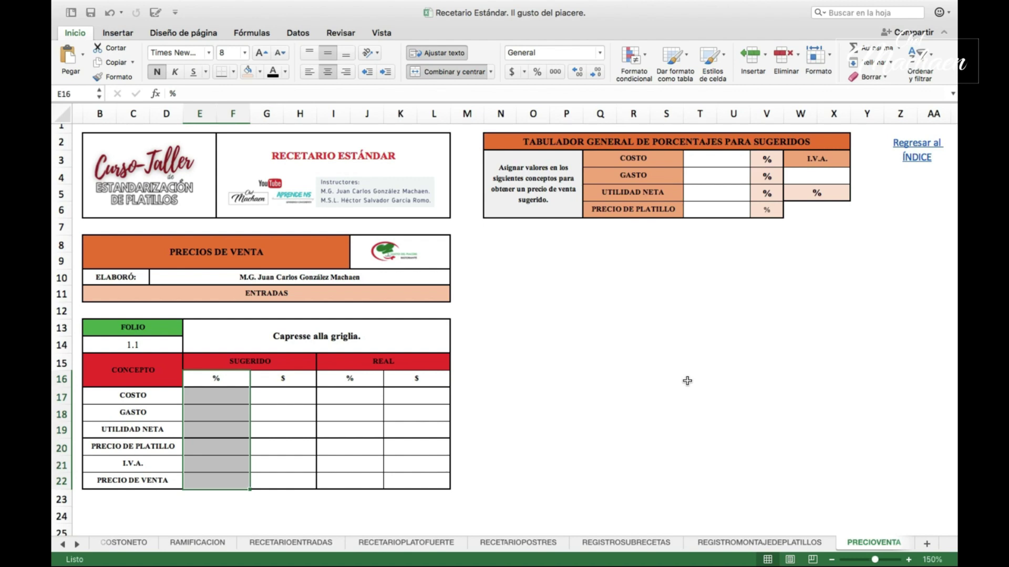
Link the suggested COSTO % in E17 to the tabulator's COSTO with =$T$3
click(141, 396)
key(Down)
key(Down)
key(Right)
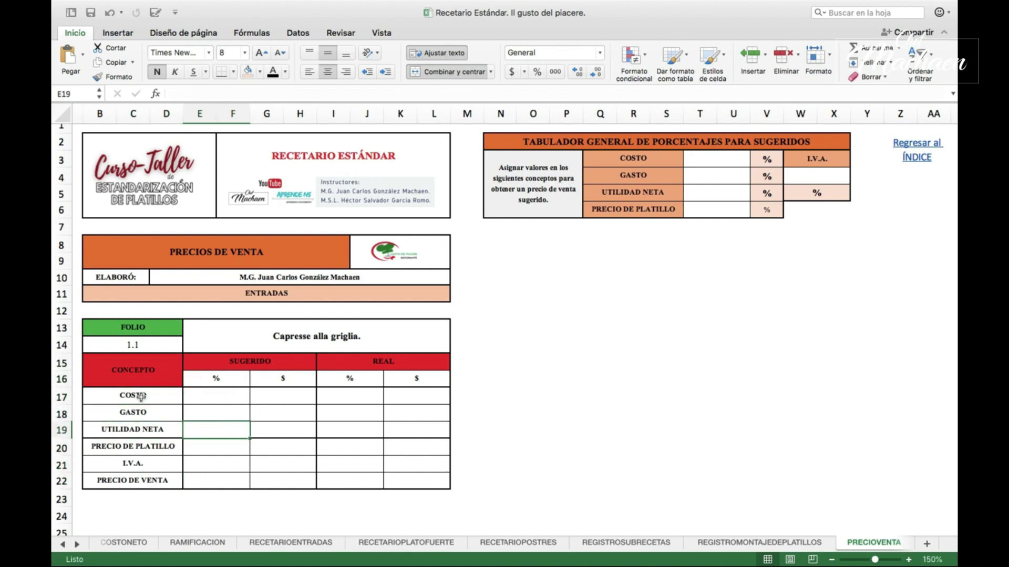
key(Down)
key(Down)
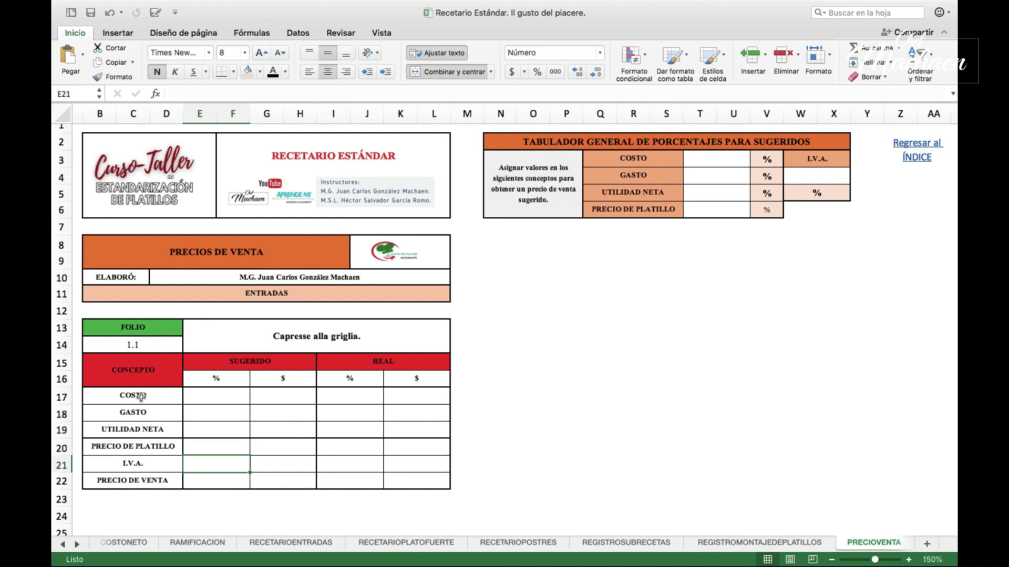
key(Up)
key(Up)
key(Up)
key(Up)
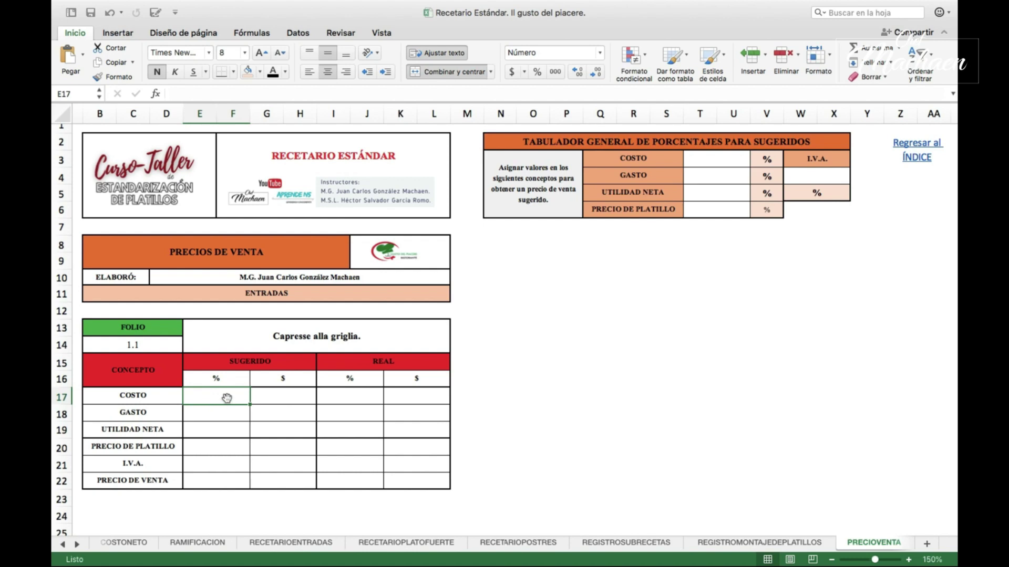
text(=)
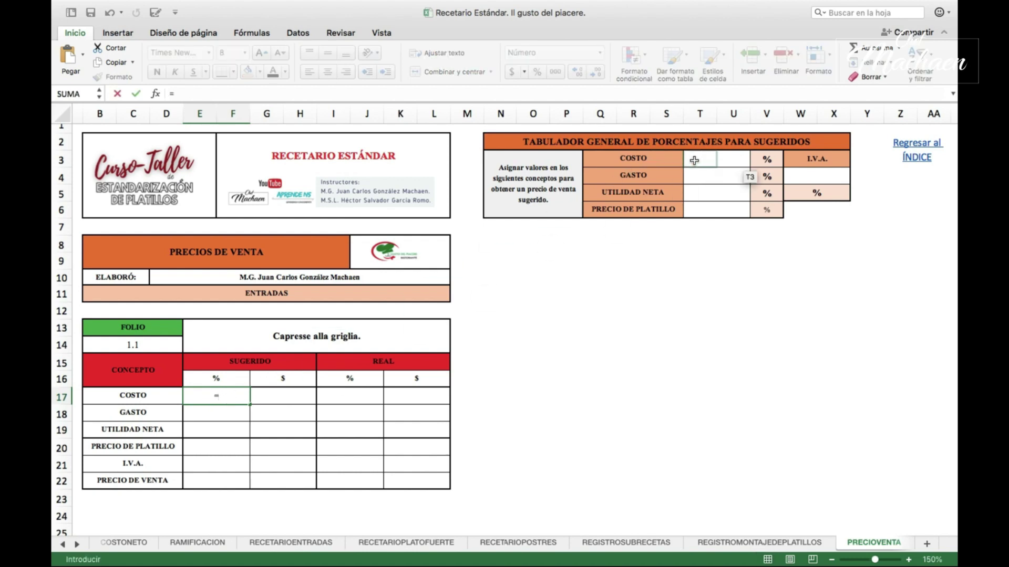
click(694, 160)
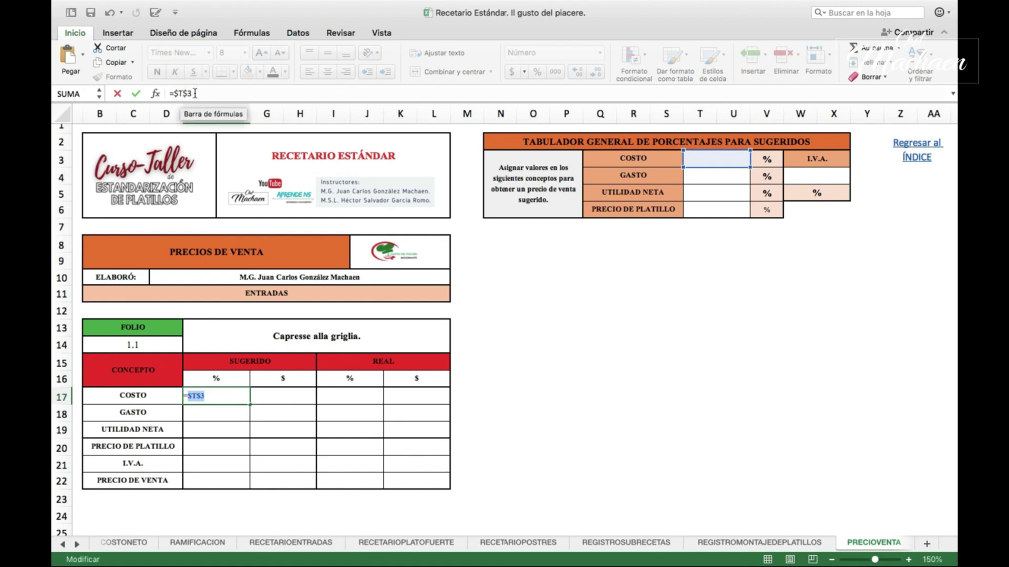
key(Return)
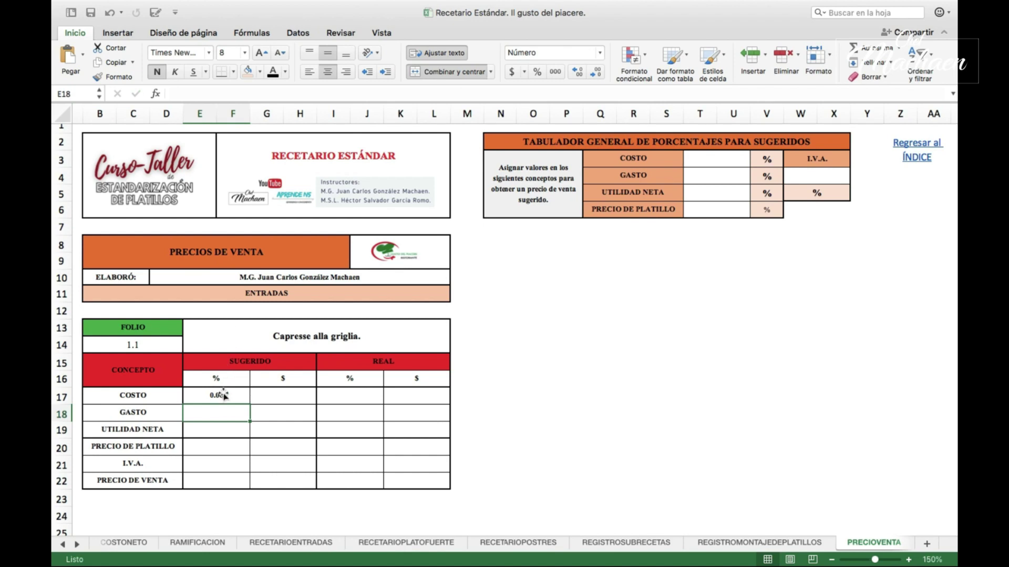
Enter 30 as the tabulator's COSTO percentage in T3
click(221, 395)
click(718, 166)
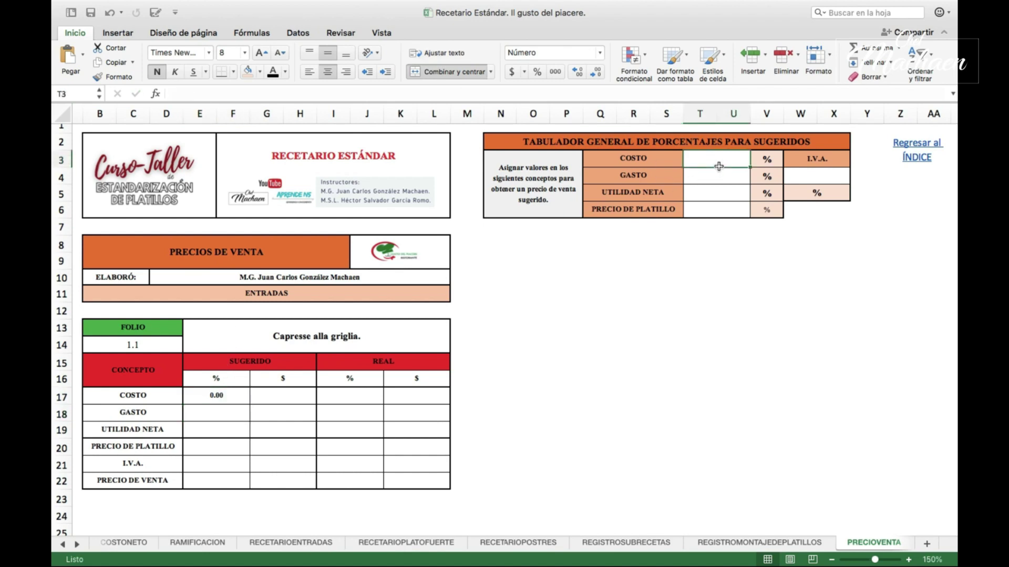
text(30)
key(Return)
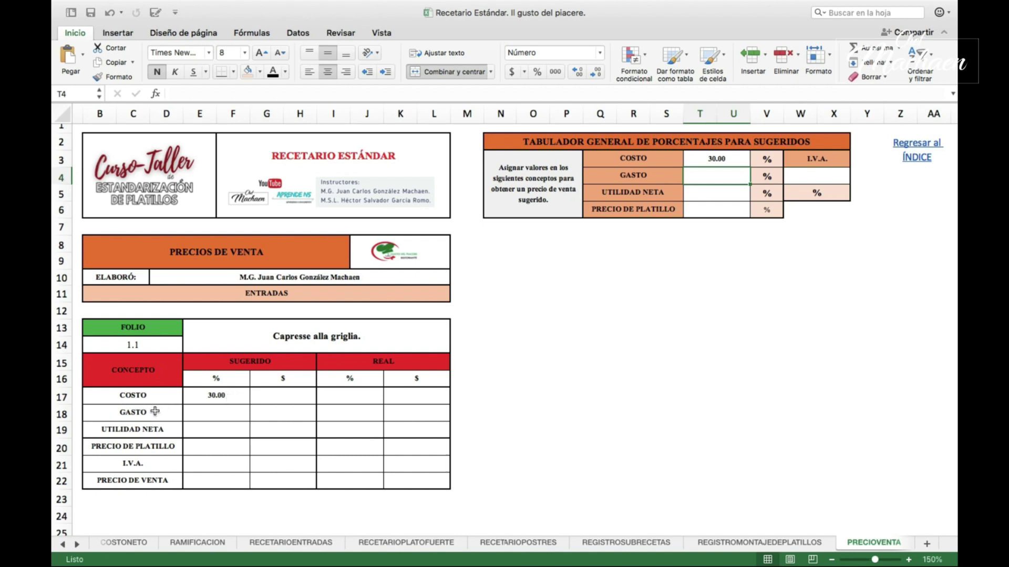
Link the suggested GASTO and UTILIDAD NETA % cells to =$T$4 and =$T$5
click(195, 415)
text(=)
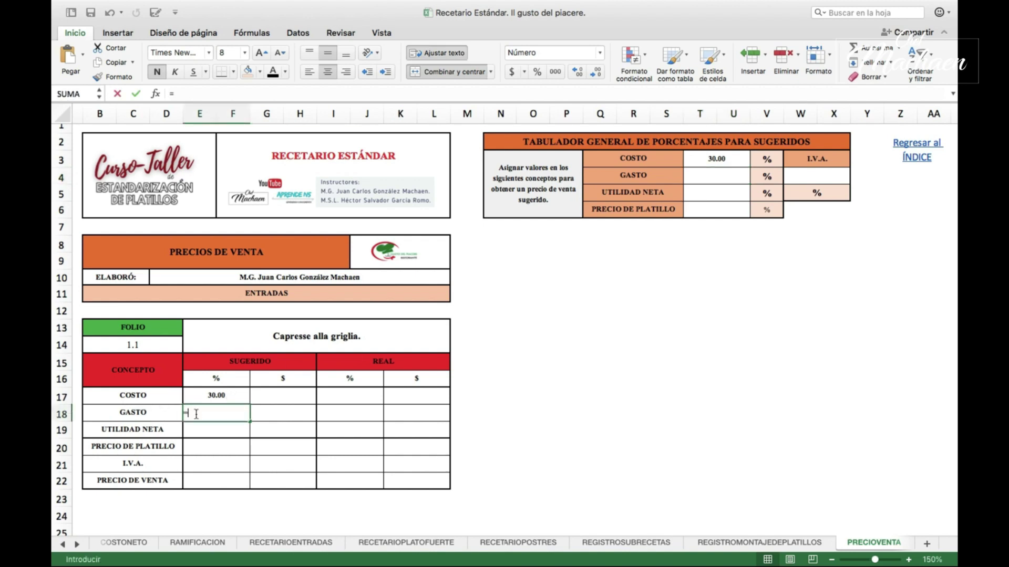
click(707, 177)
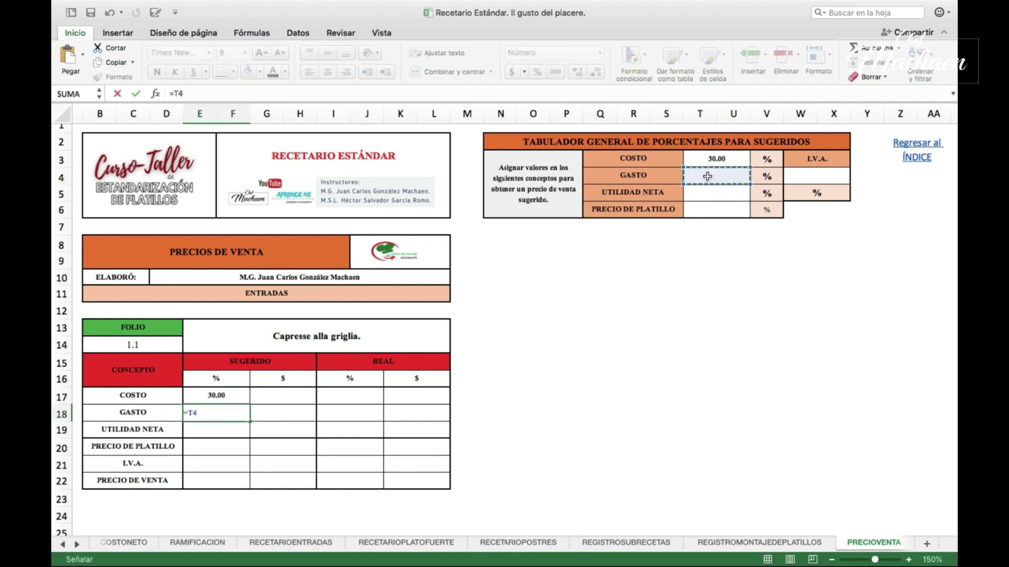
key(F4)
key(Return)
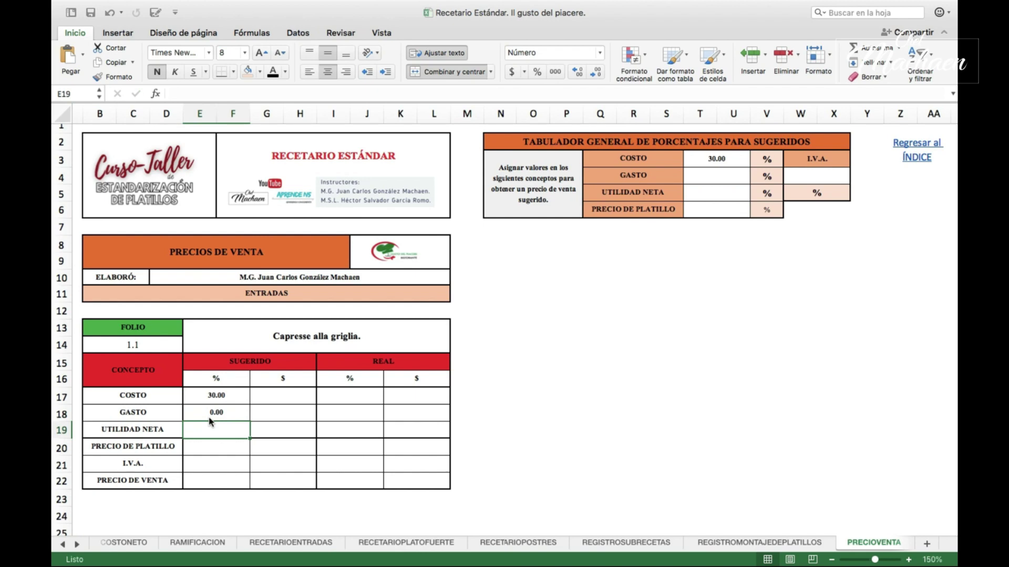
text(=)
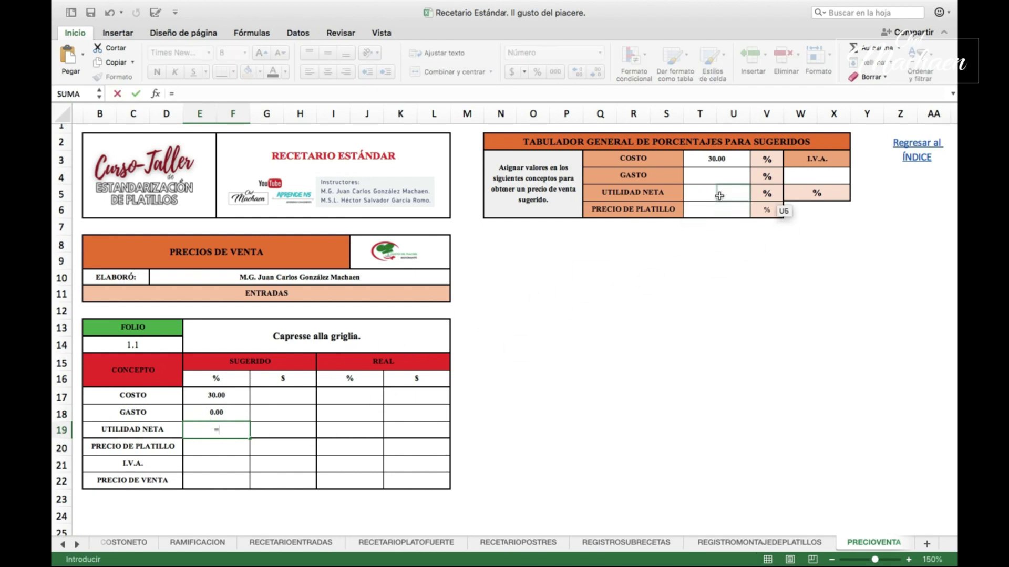
click(719, 196)
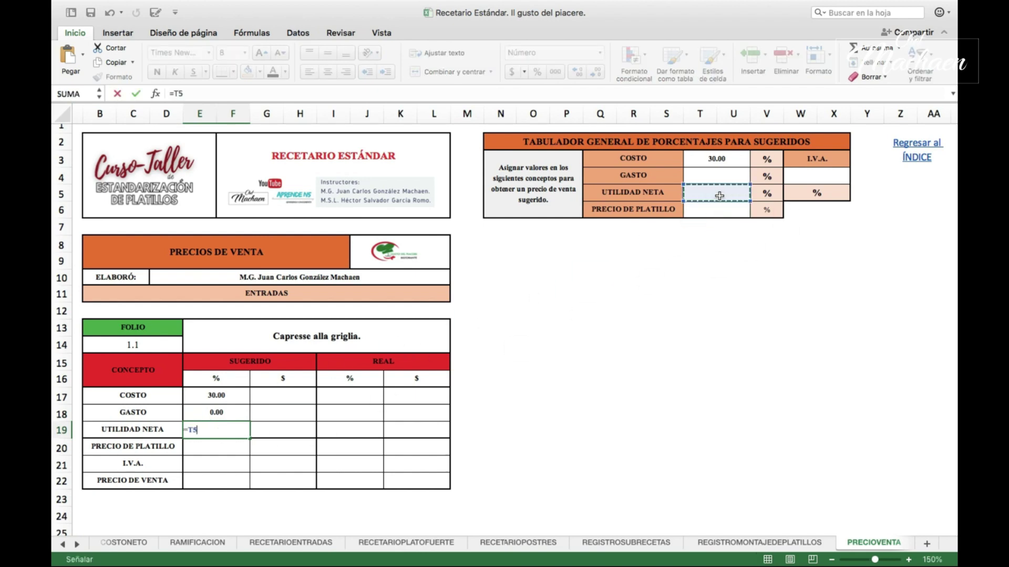
key(F4)
key(Return)
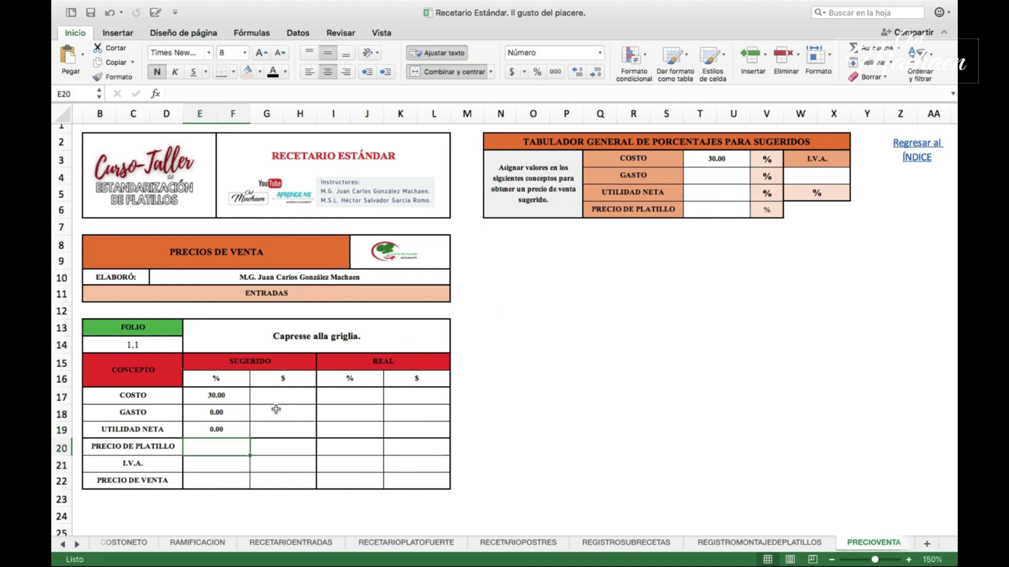
Link the suggested PRECIO DE PLATILLO and I.V.A. % cells to =$T$6 and =$W$4
text(=)
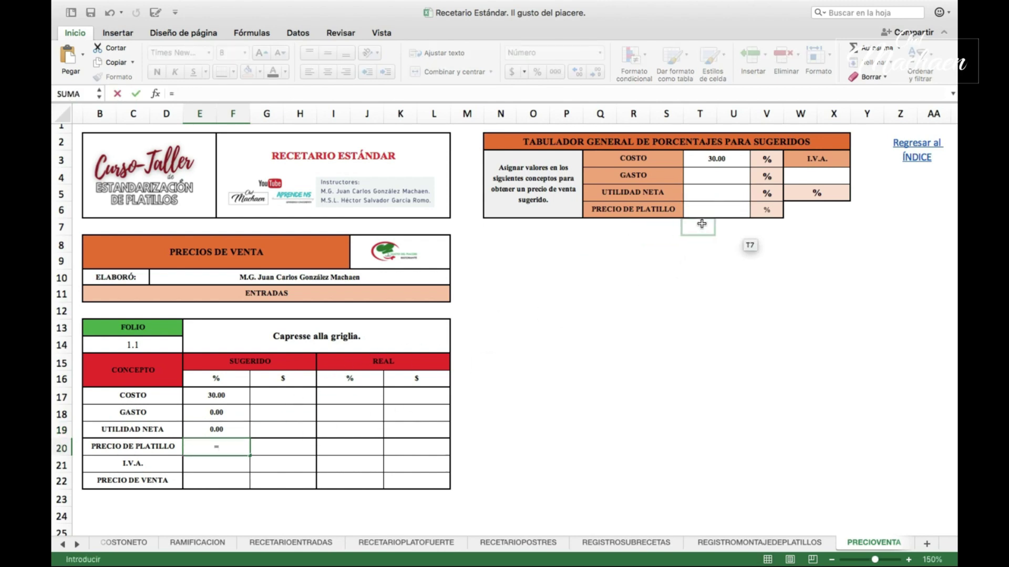
click(709, 211)
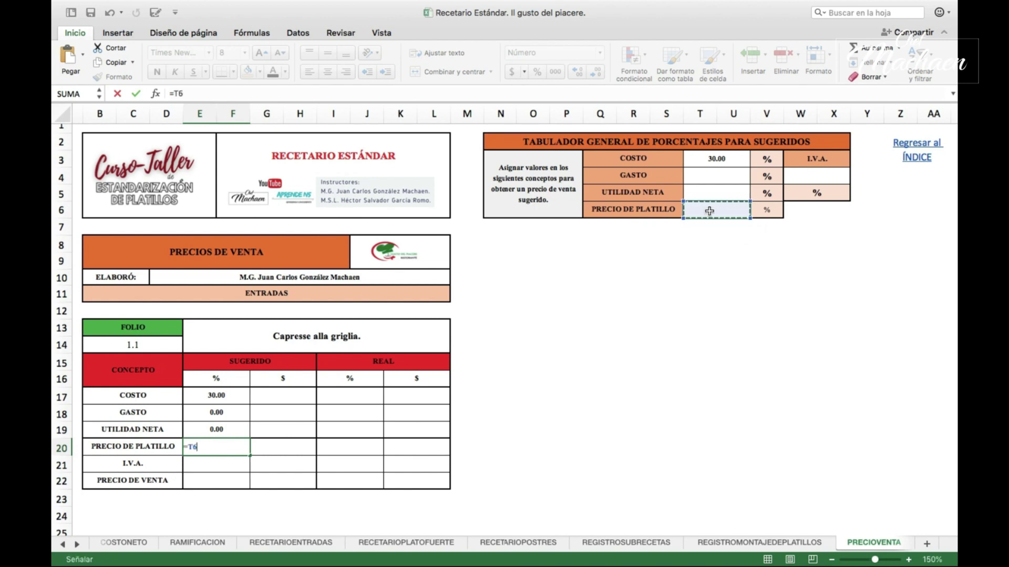
key(F2)
key(F4)
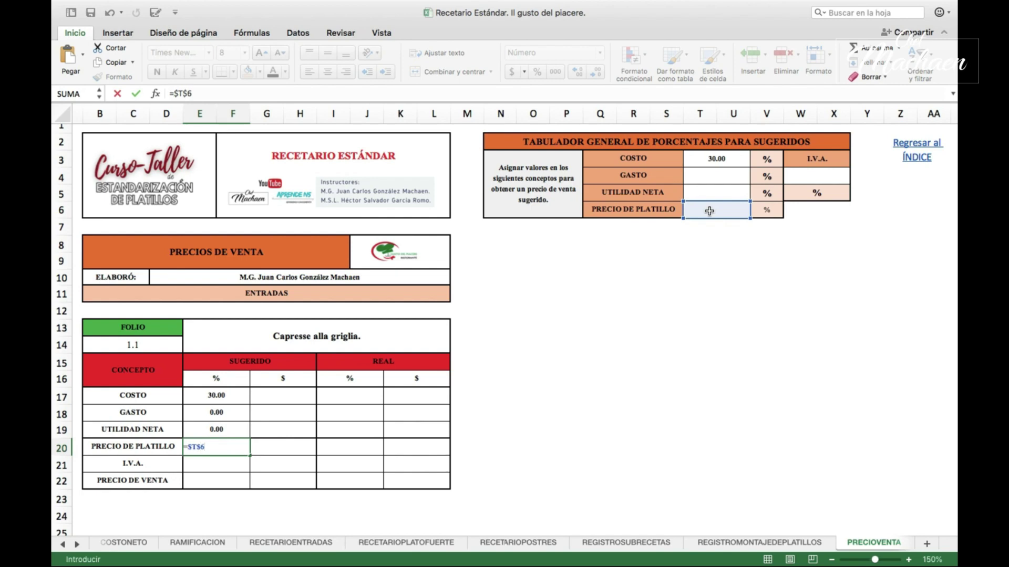
key(Return)
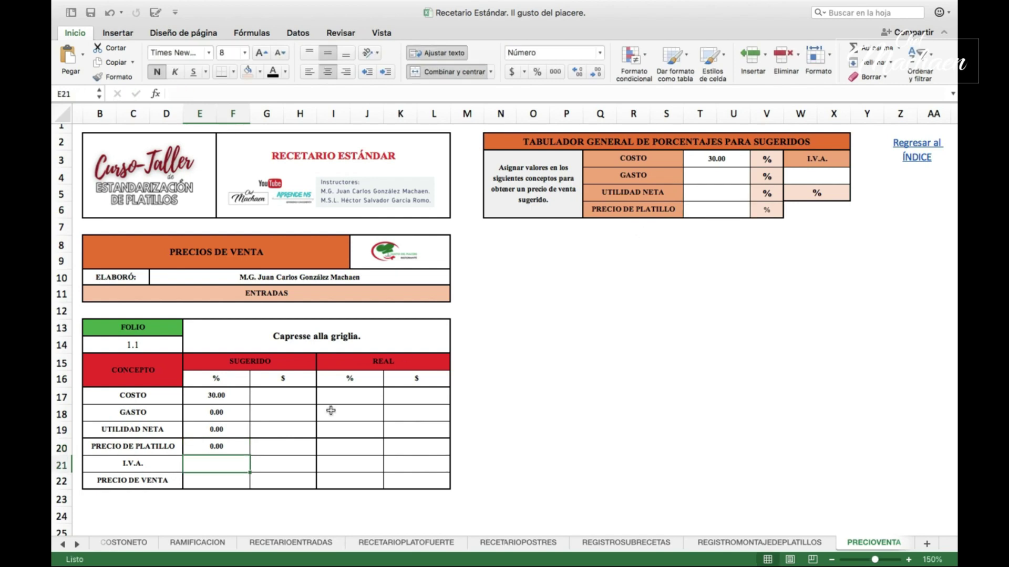
click(815, 176)
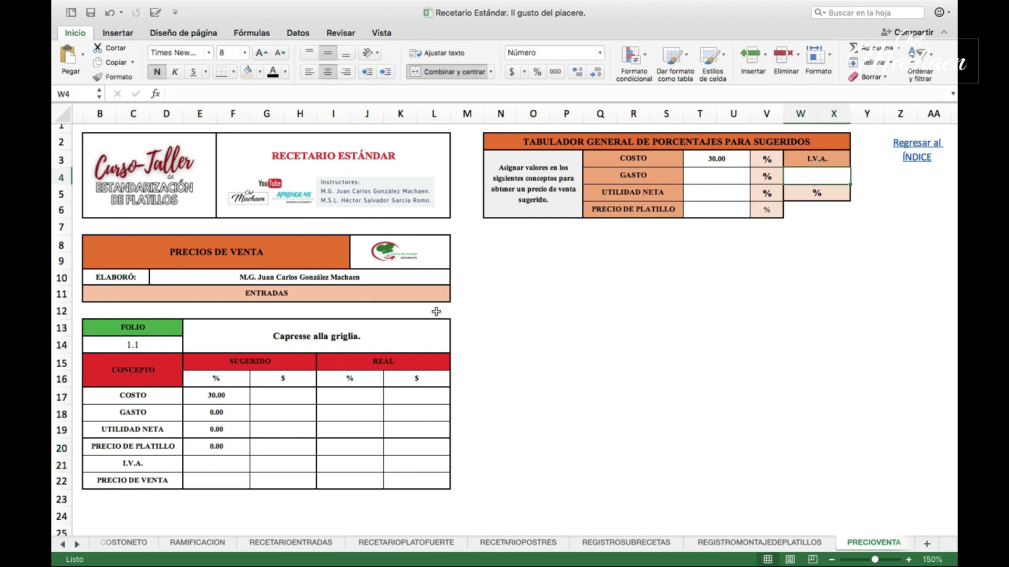
click(230, 465)
text(=)
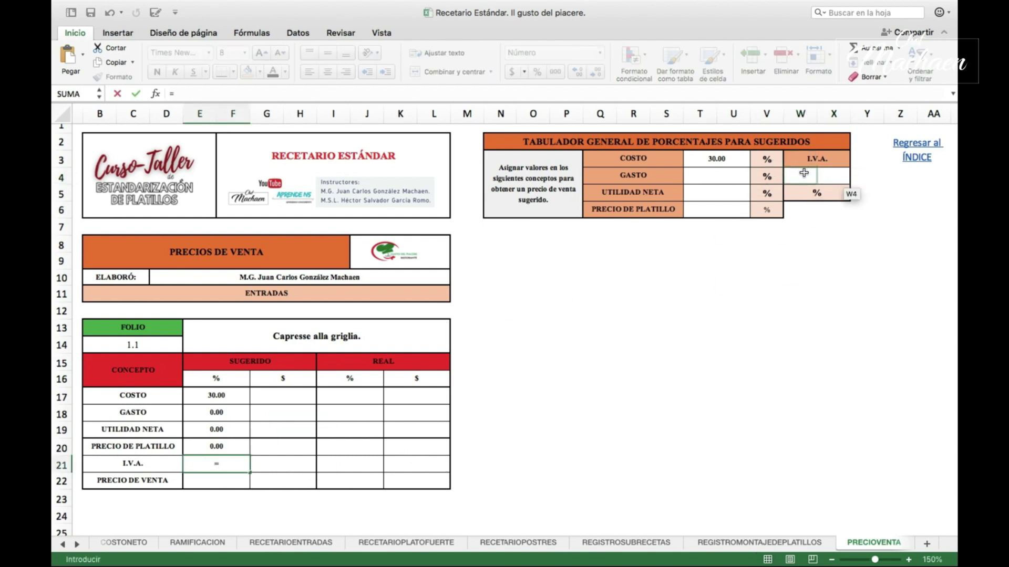
click(804, 172)
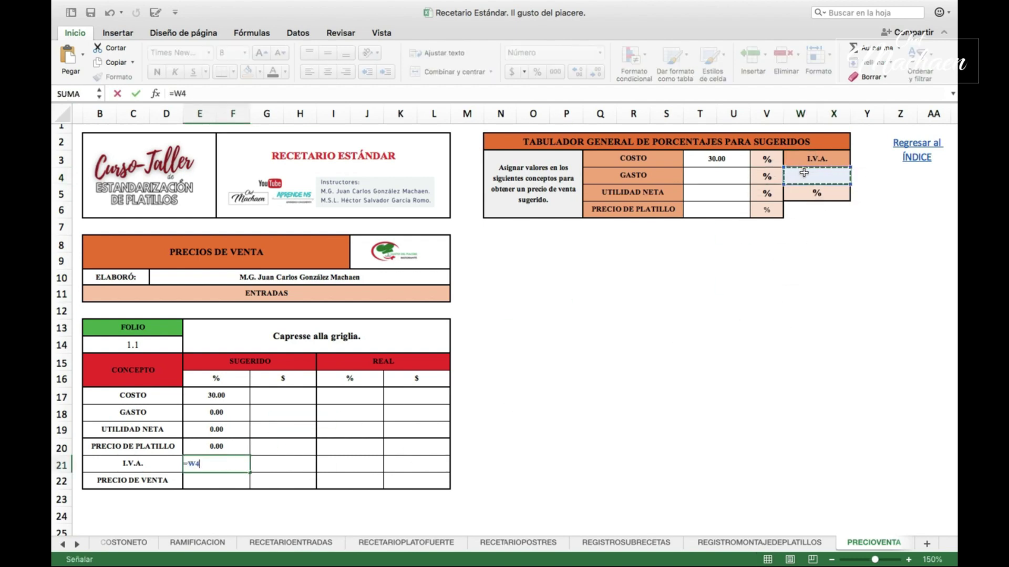
key(F4)
key(Return)
Enter GASTO 40 and UTILIDAD NETA 30 in the tabulator's percentage cells
click(739, 176)
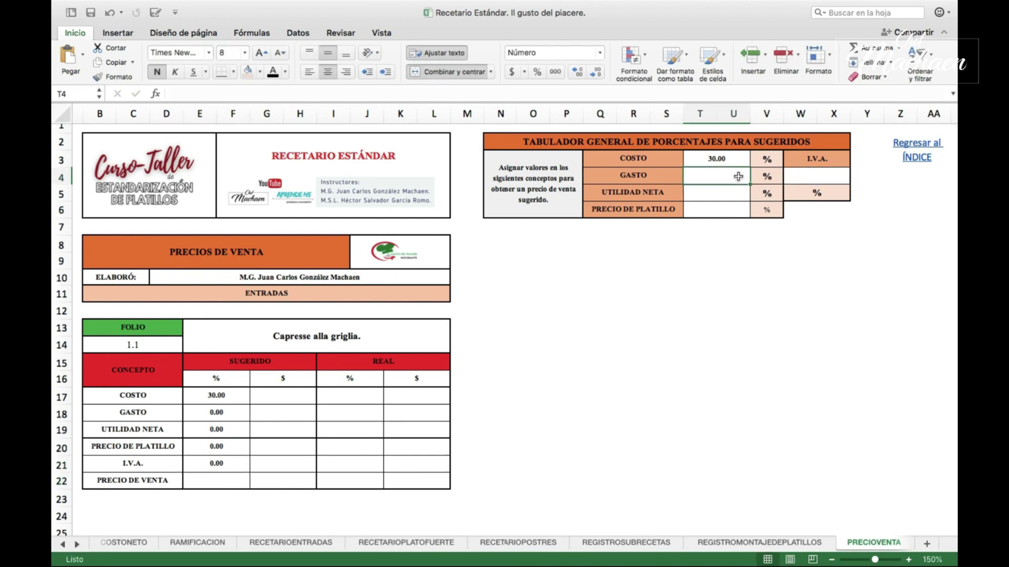
text(40)
key(Return)
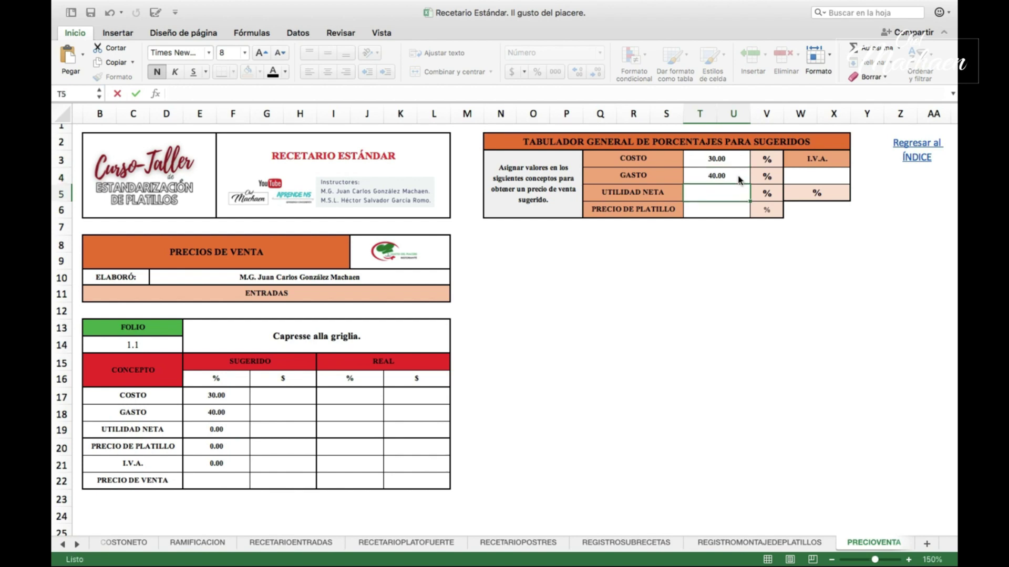
text(30)
key(Return)
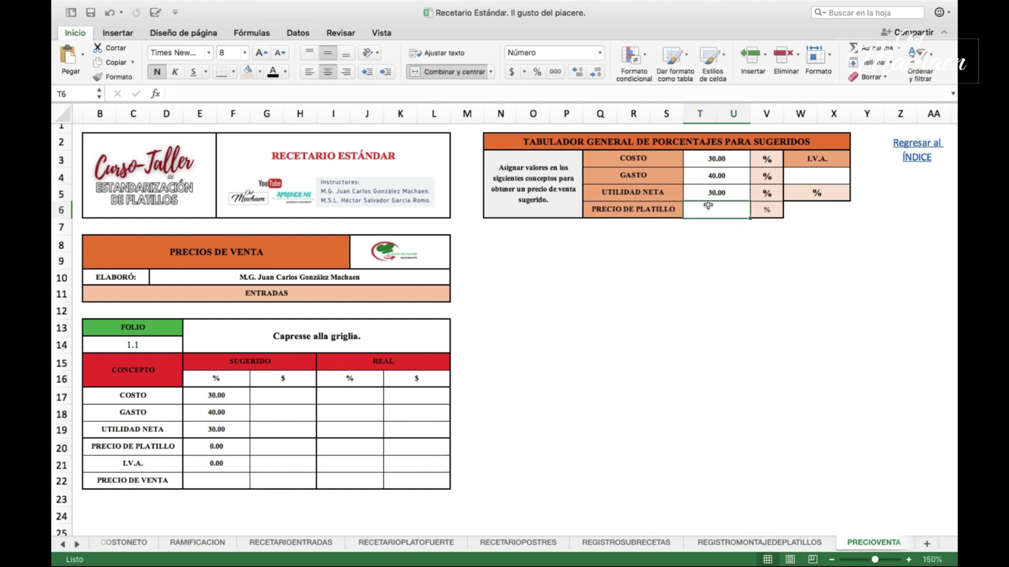
text(=)
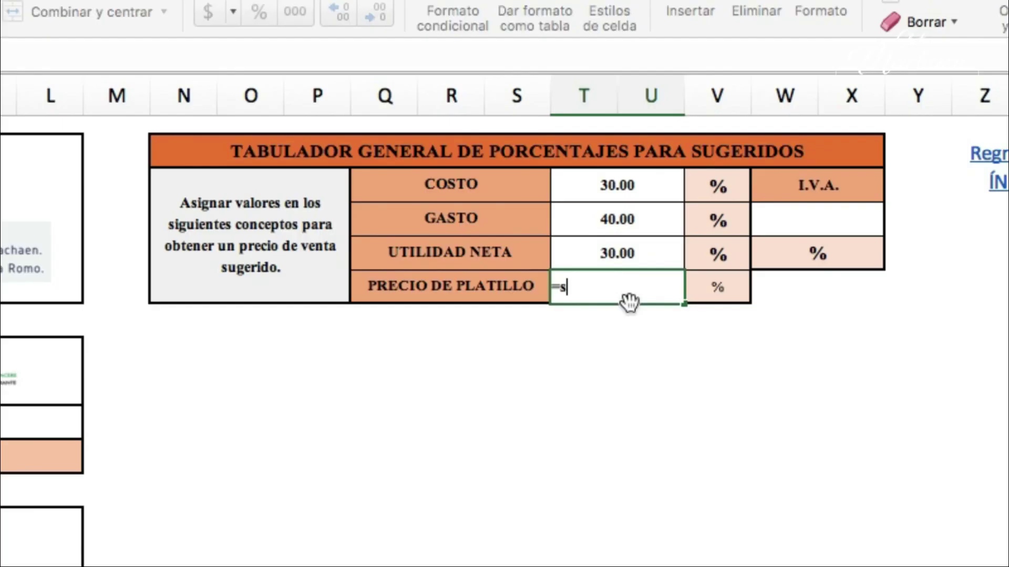
text(suma()
Make T6 the error-safe total =SI.ERROR(SUMA(T3:U5),""), showing 100.00
drag(626, 190, 637, 253)
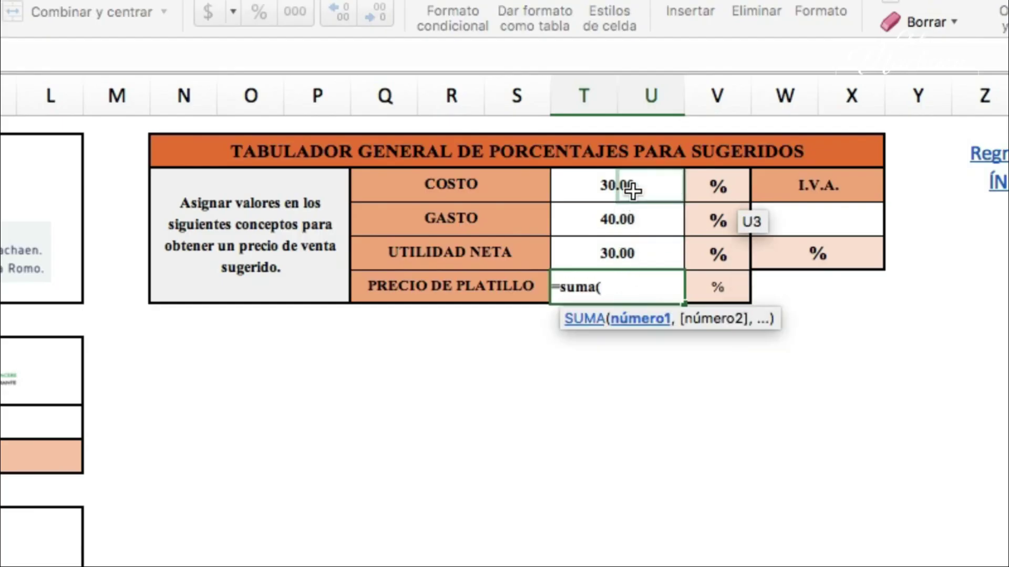
text())
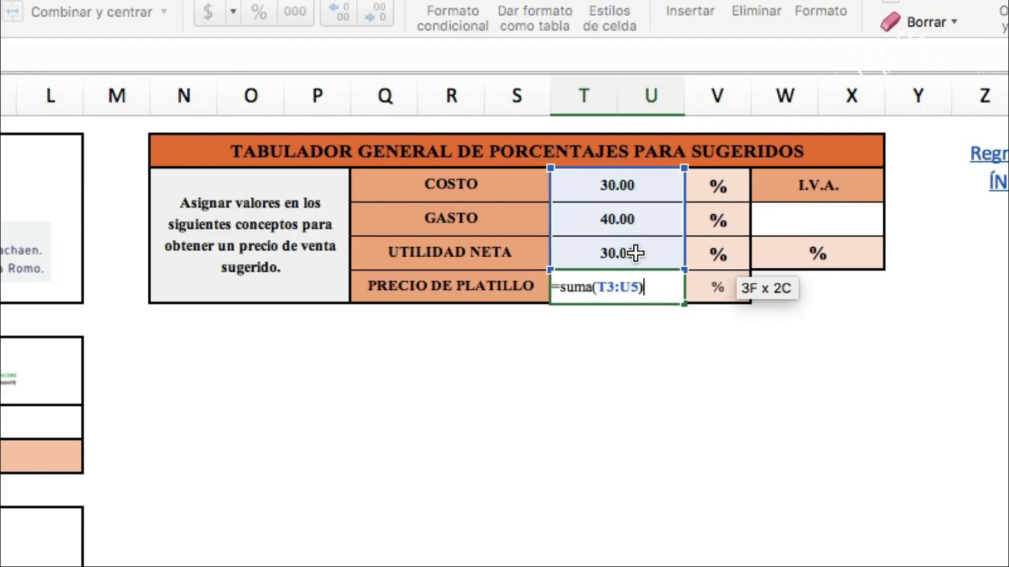
key(Return)
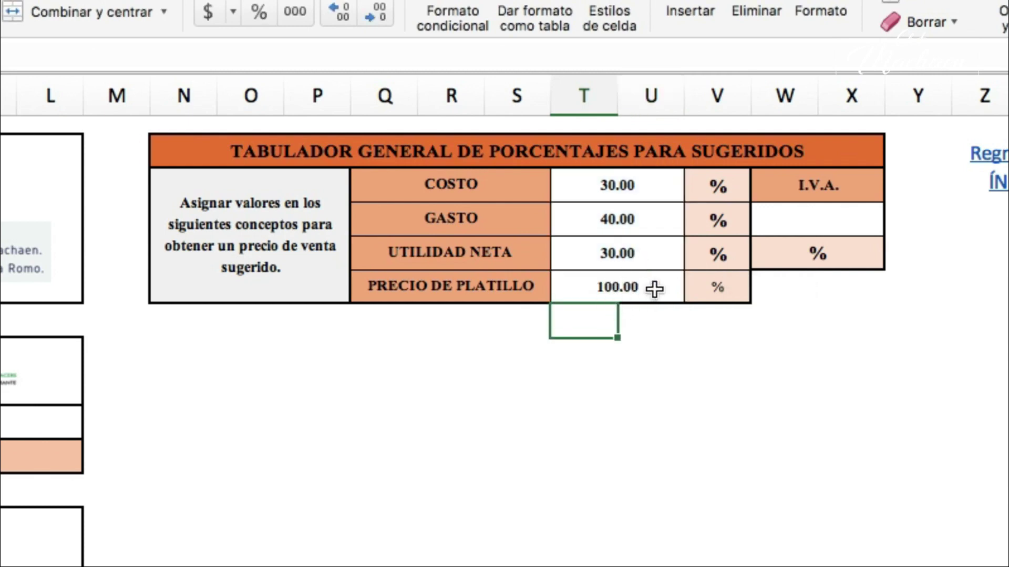
click(599, 288)
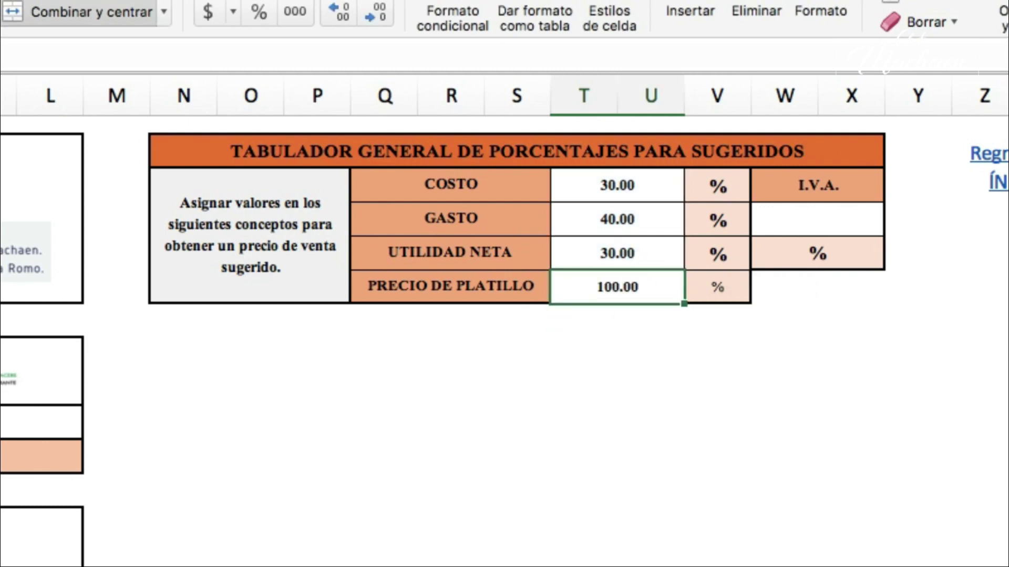
click(174, 93)
text(si.)
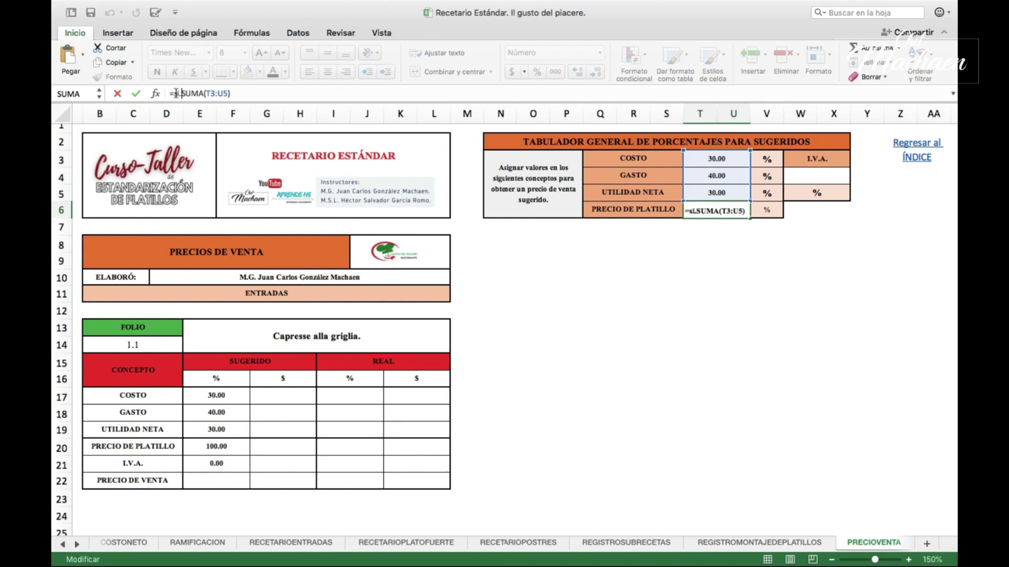
text(error()
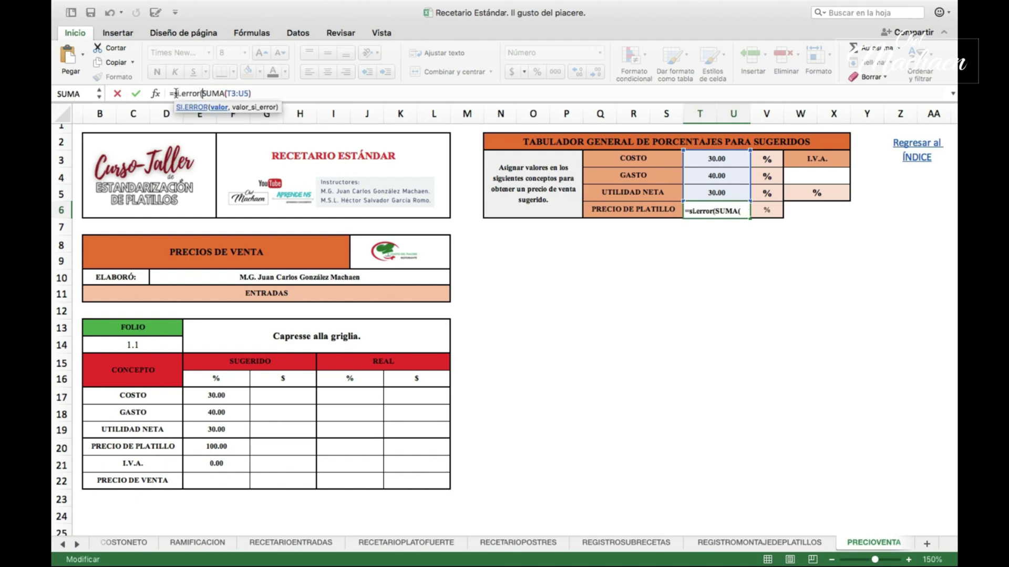
text(,")
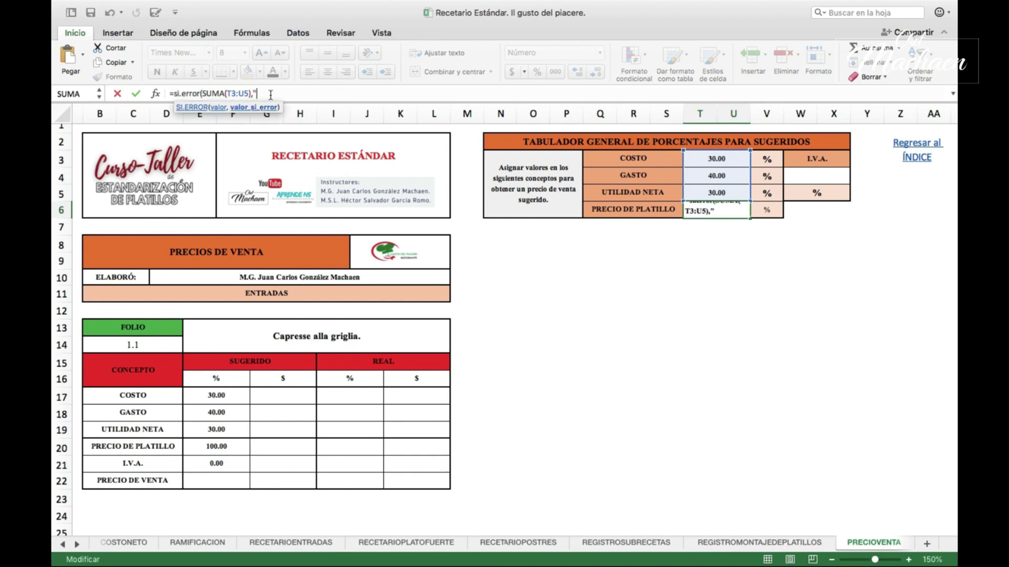
text())
key(Return)
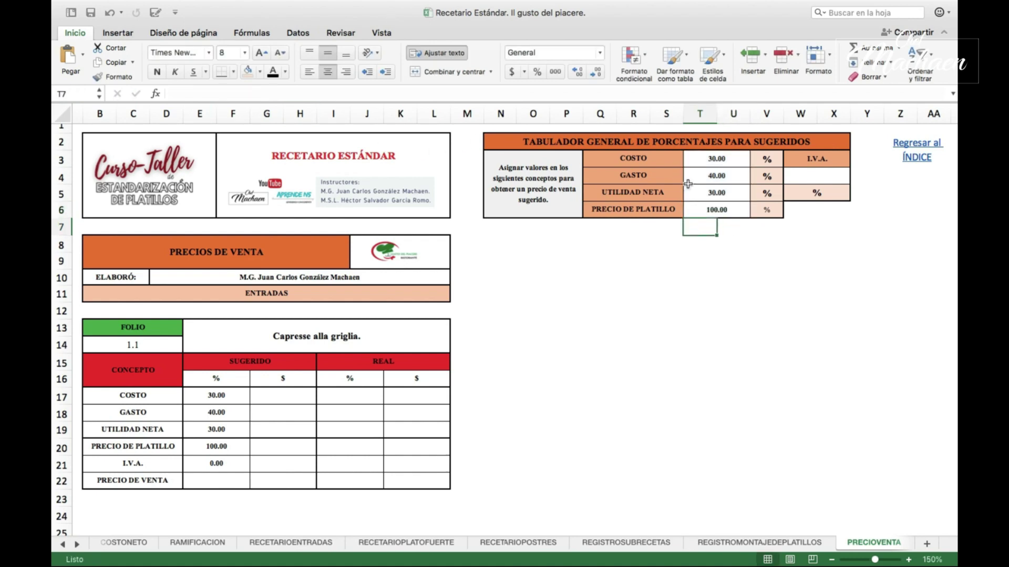
Set the tabulator's I.V.A. in W4 to 16 and select the suggested PRECIO DE VENTA cell E22
click(827, 177)
text(16)
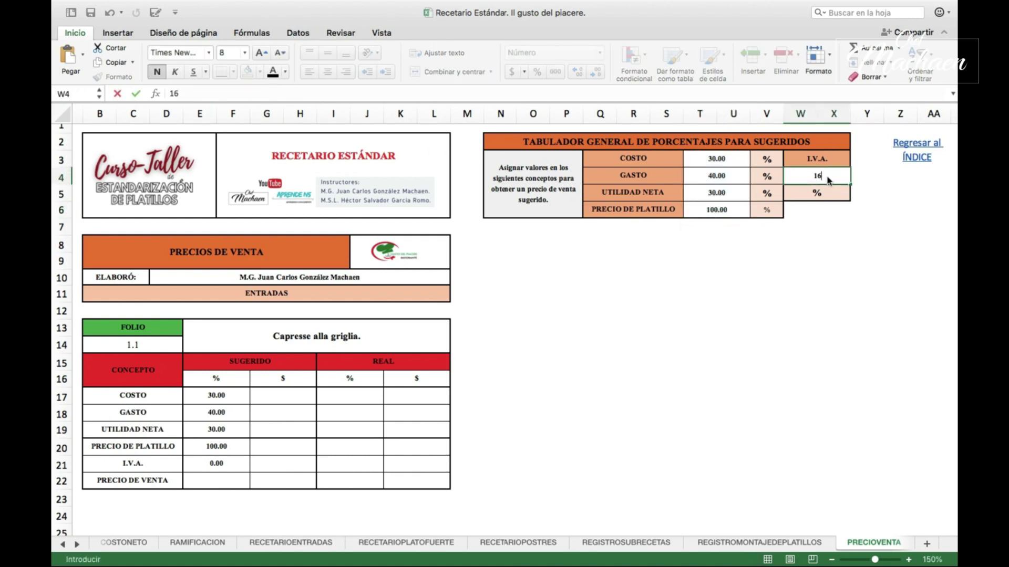
key(Return)
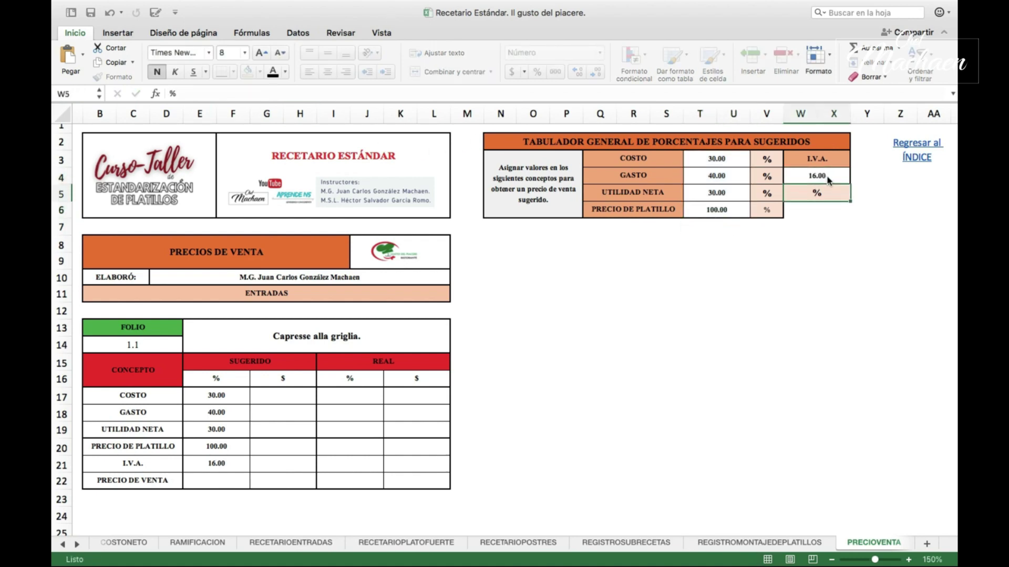
click(575, 397)
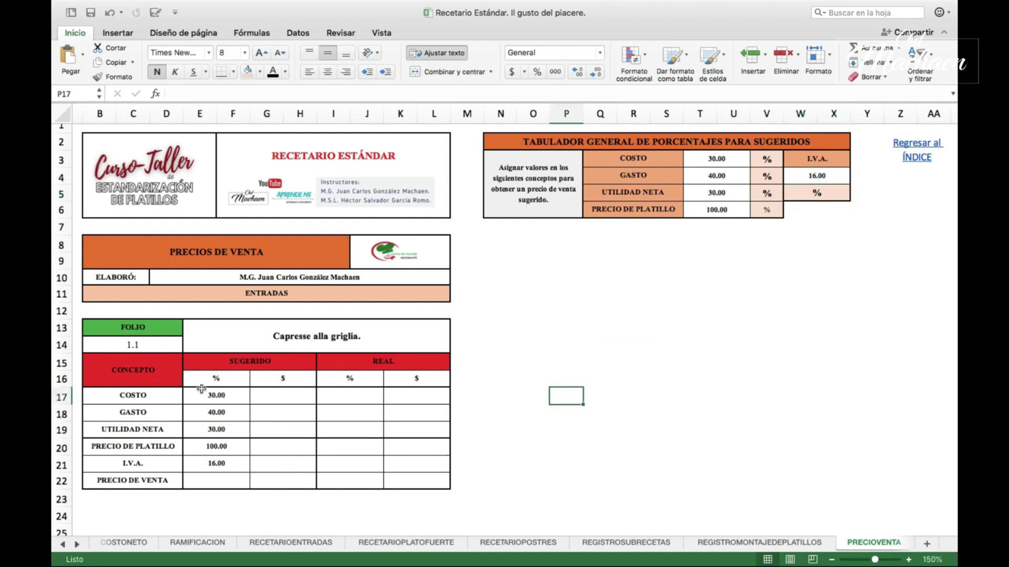
scroll(240, 423, down, 2)
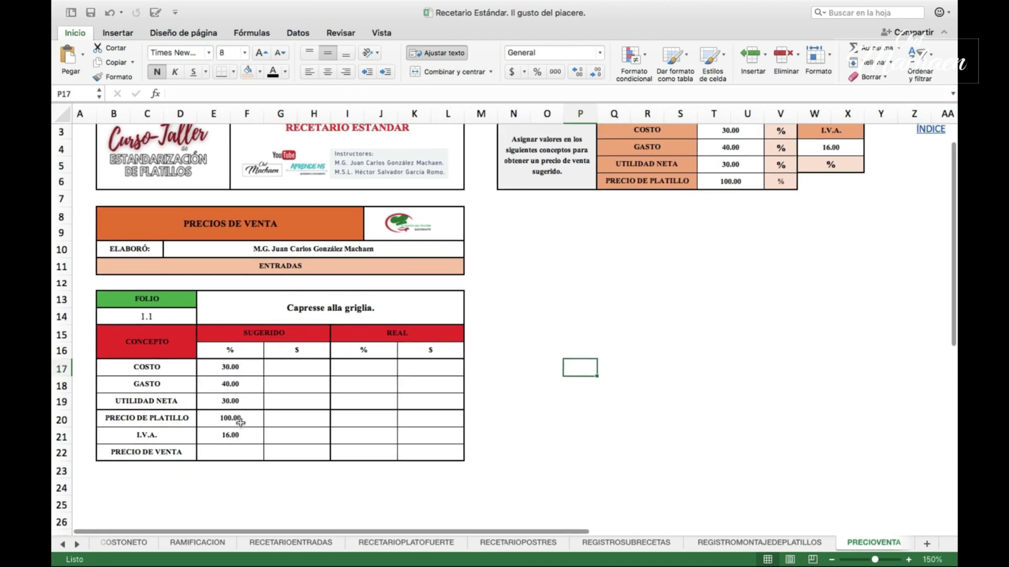
click(239, 453)
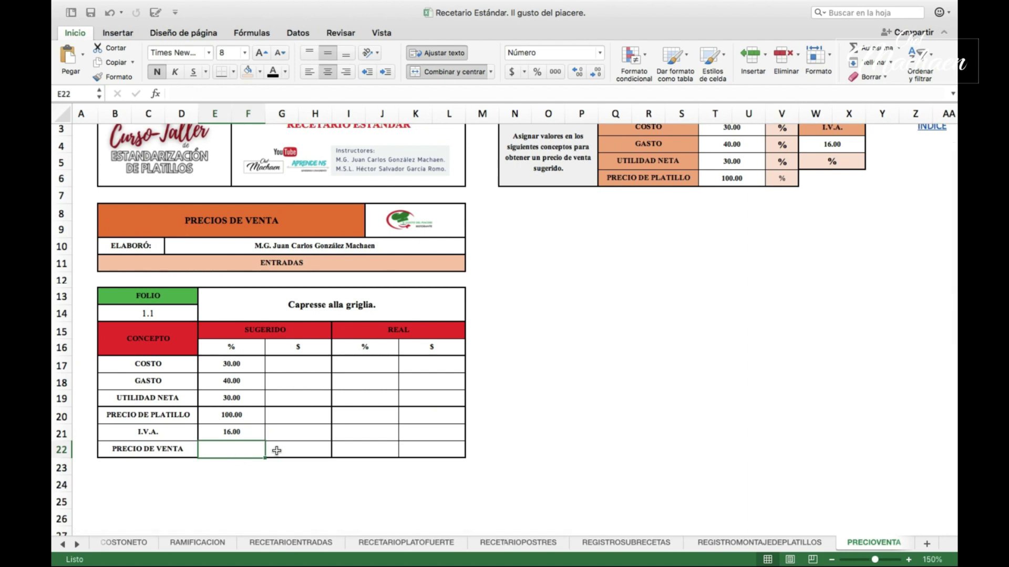
Enter =SI.ERROR(SUMA(E20:F21),"") in E22 so PRECIO DE VENTA shows 116.00
text(=)
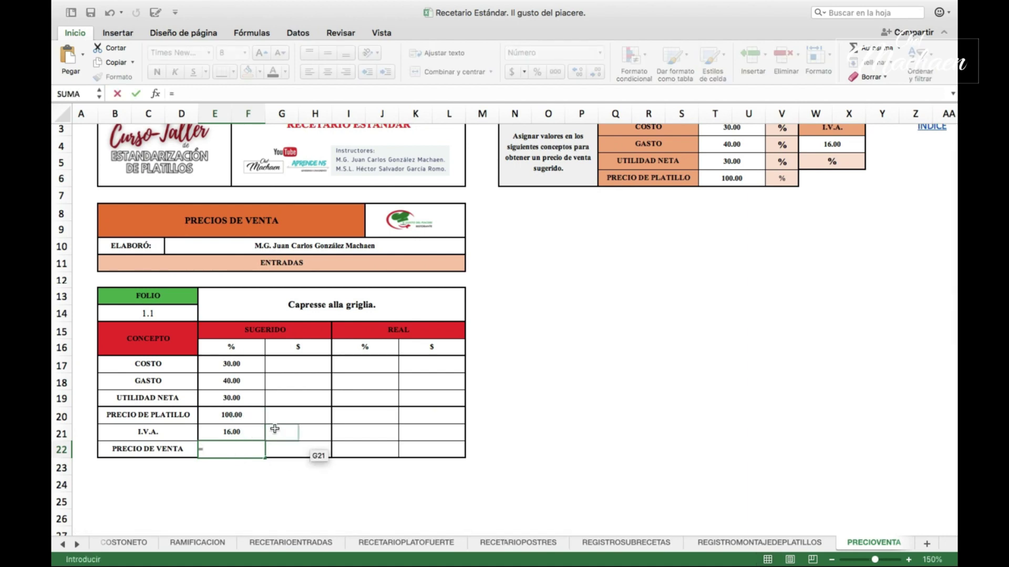
text(suma)
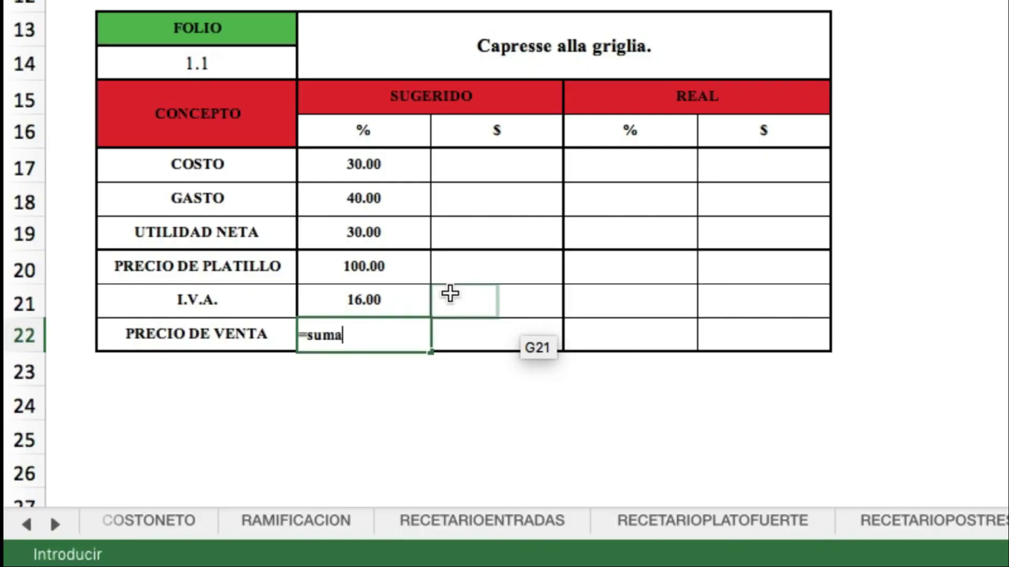
text(()
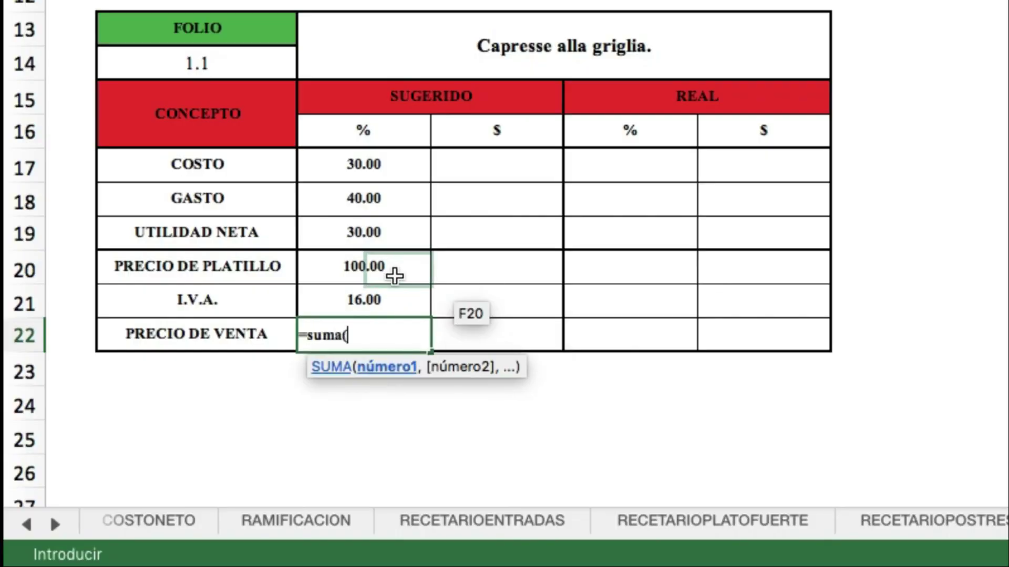
drag(395, 275, 388, 295)
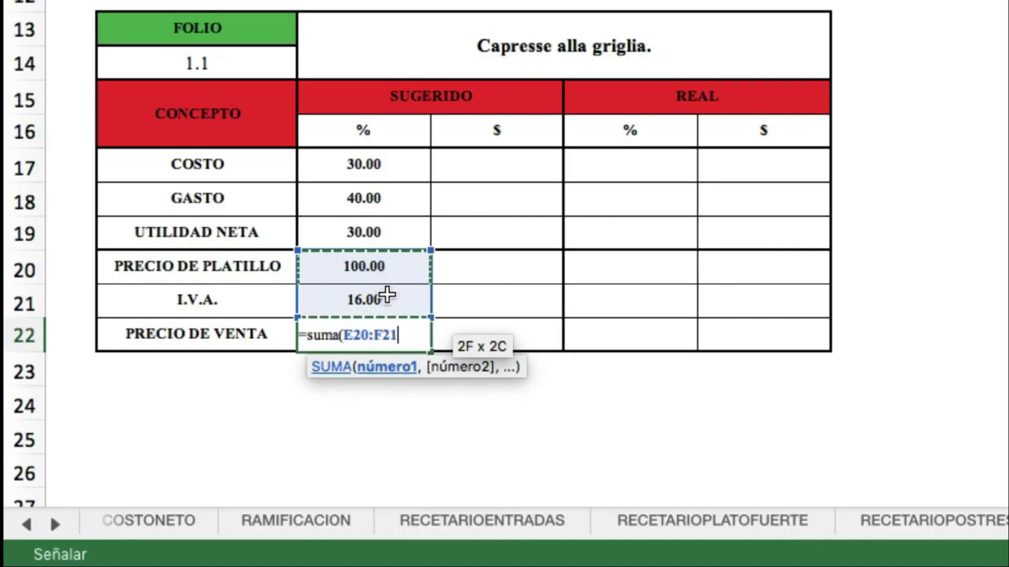
text())
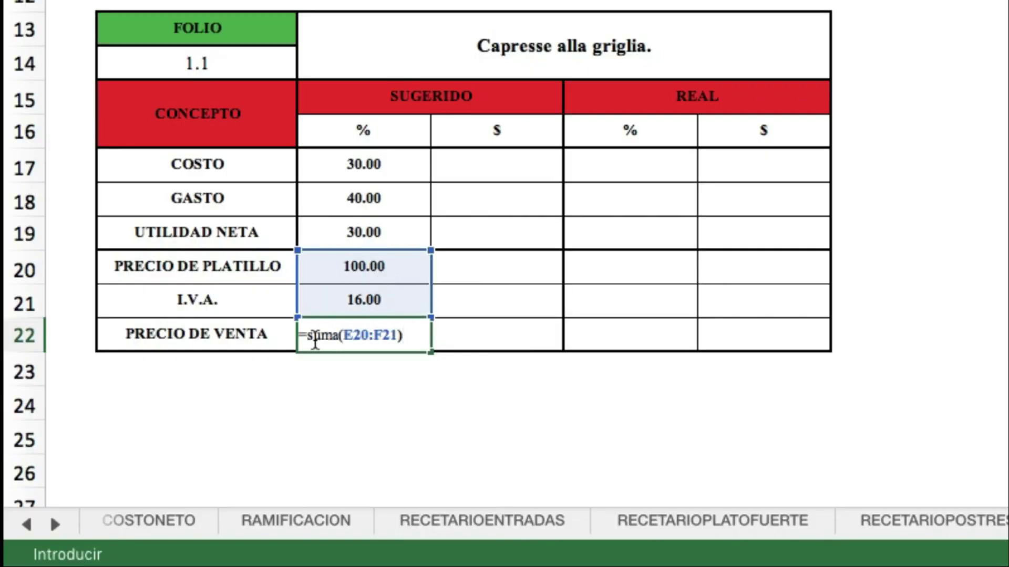
click(310, 337)
text(si.)
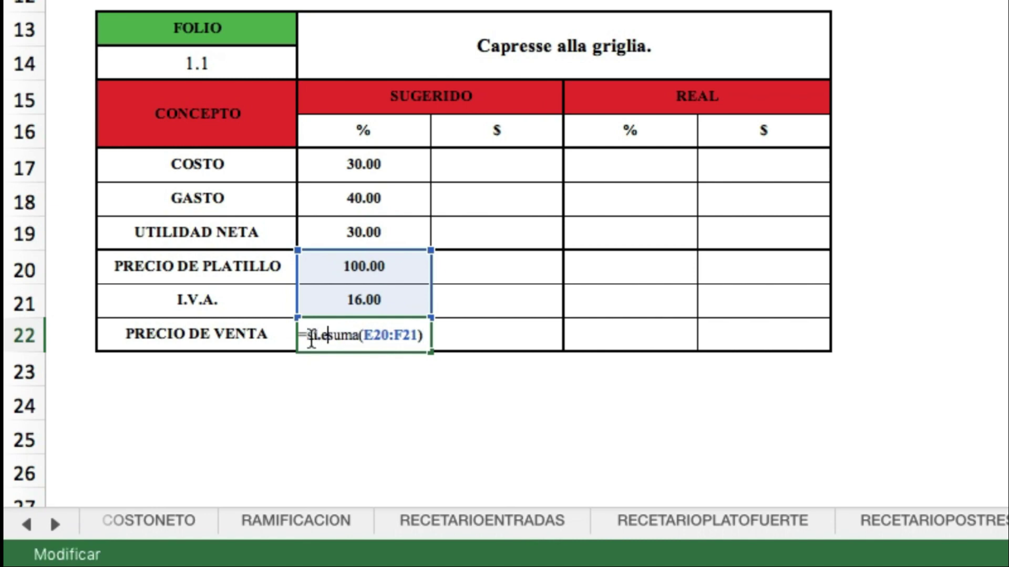
text(error()
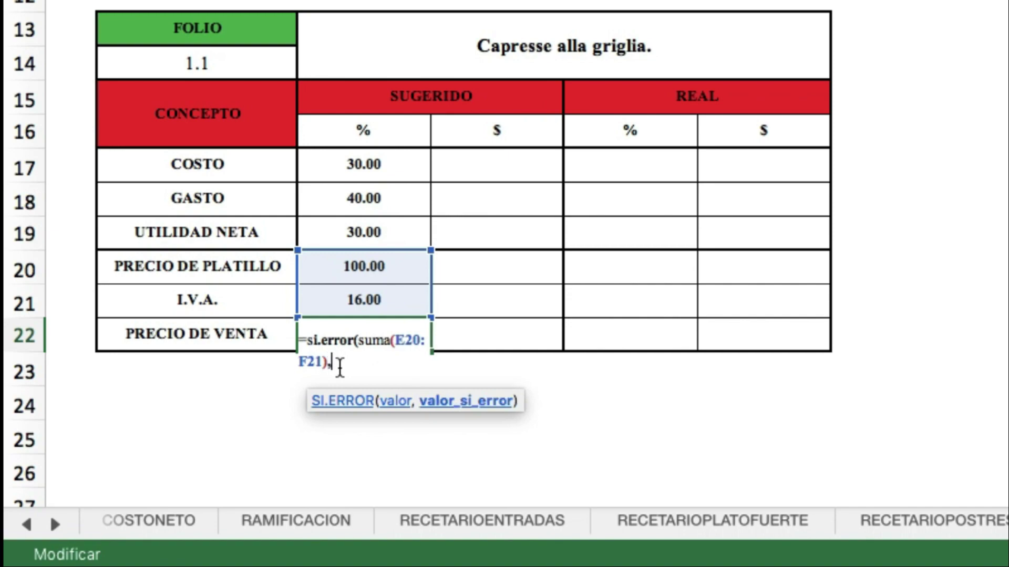
text(,""))
key(Return)
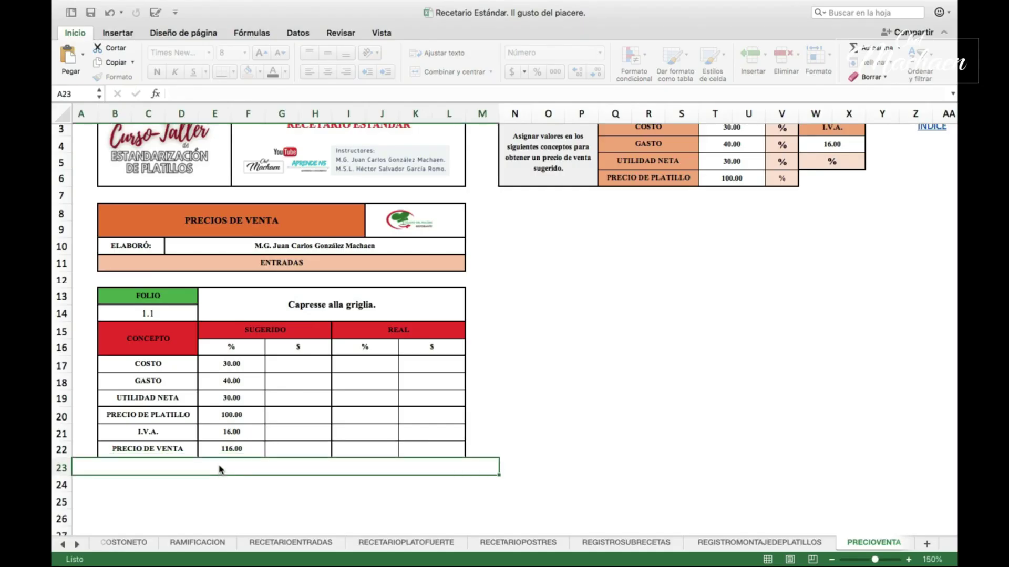
scroll(373, 418, up, 3)
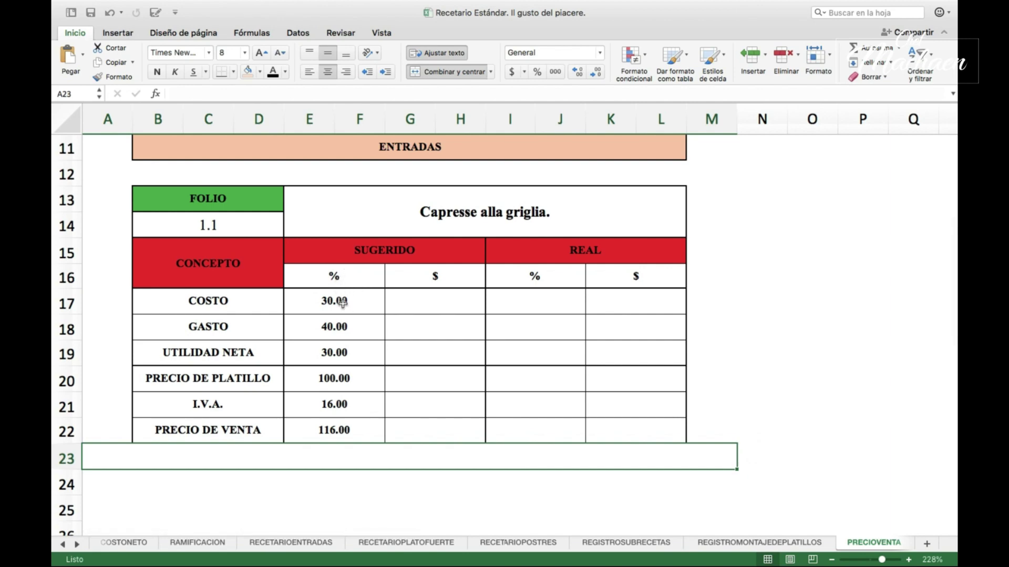
scroll(341, 273, down, 3)
click(323, 355)
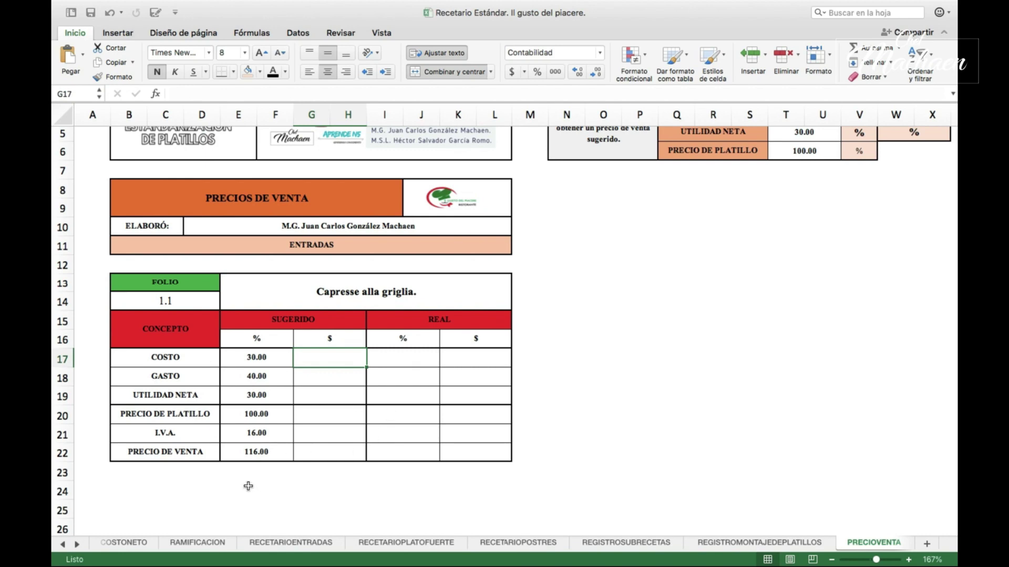
click(207, 546)
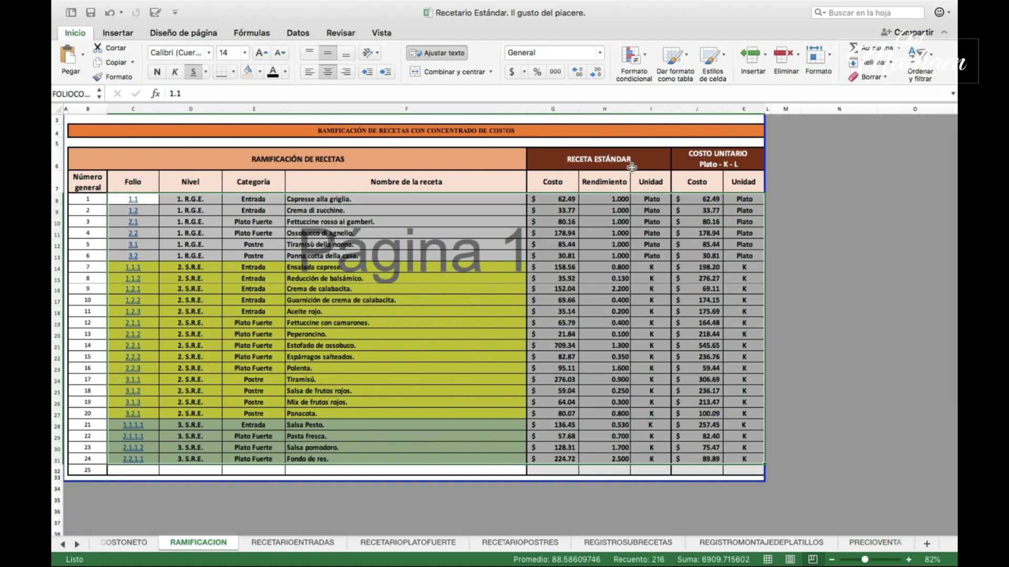
drag(689, 199, 690, 257)
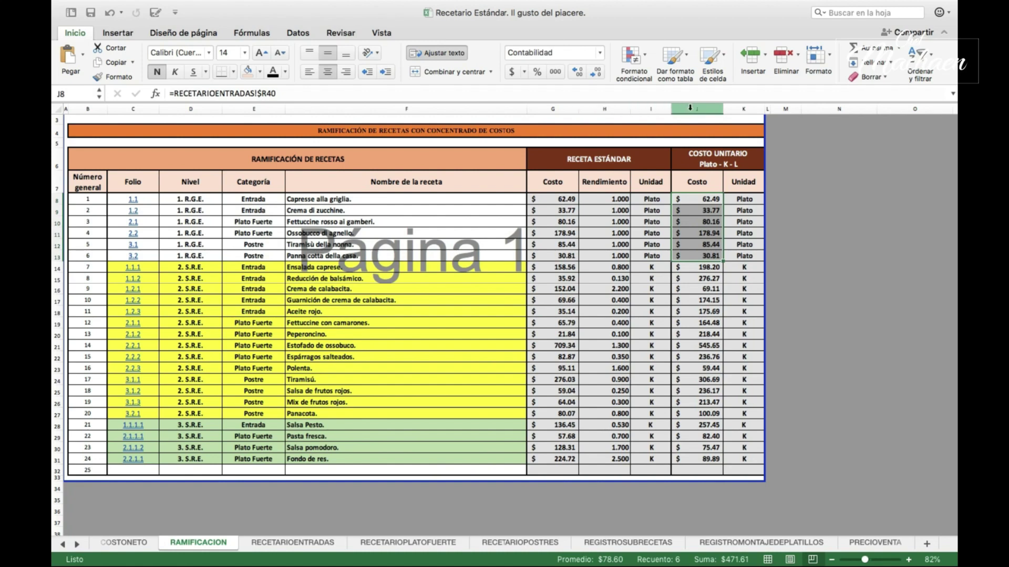
click(874, 543)
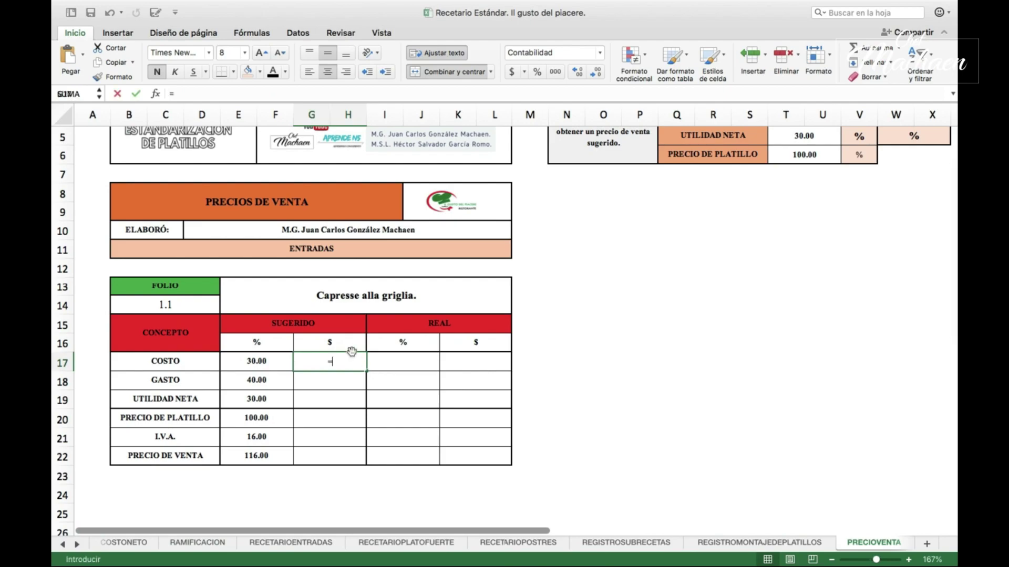
In G17 enter =BUSCARV(B14,FOLIOCOSTOS,8,0) to pull folio 1.1's $62.49 cost
text(=busccar)
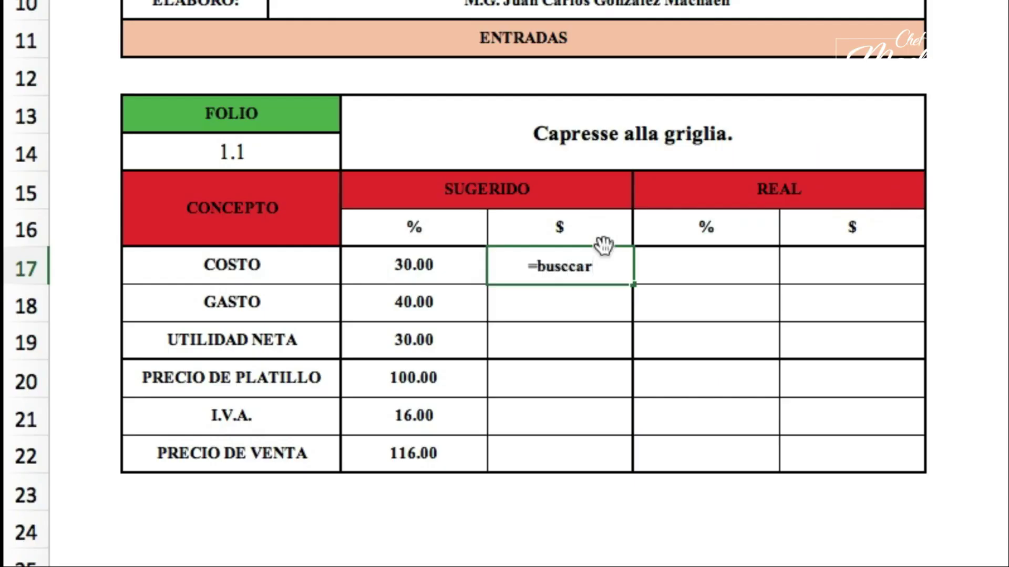
key(BackSpace)
key(BackSpace)
key(BackSpace)
text(arv)
text(()
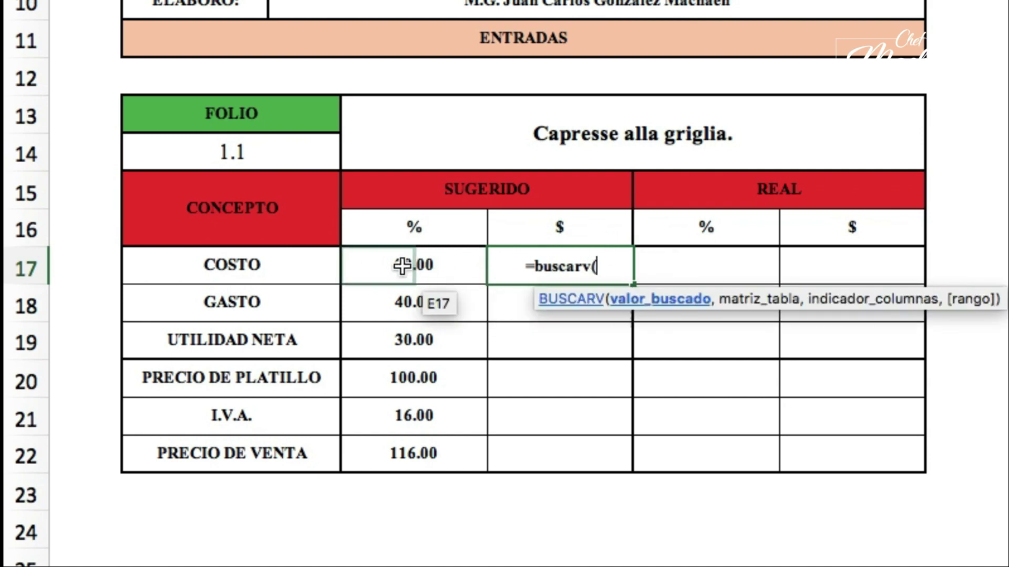
click(224, 152)
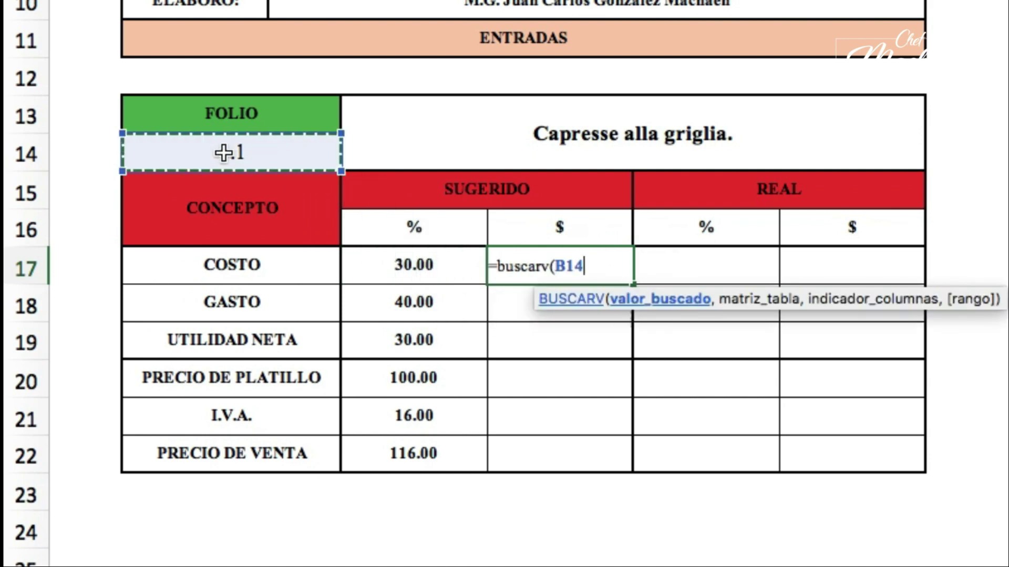
text(,)
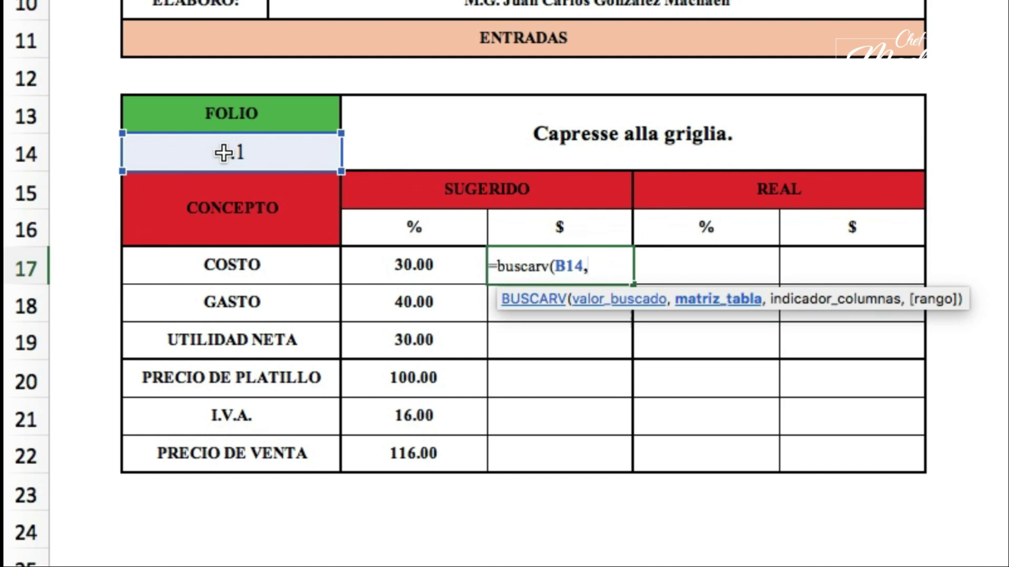
text(foli)
text(ocostos,)
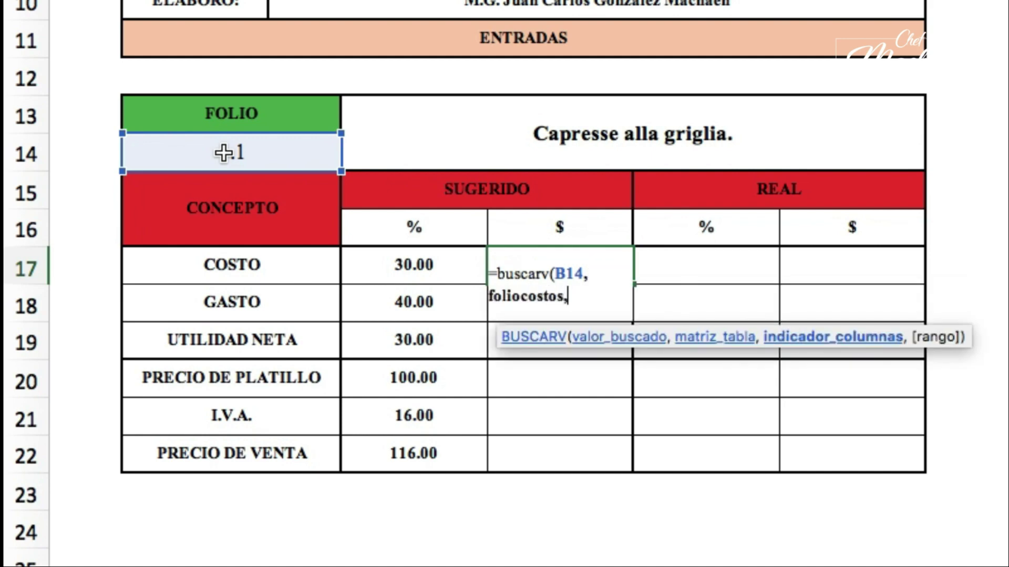
text(8)
text(,0))
key(Return)
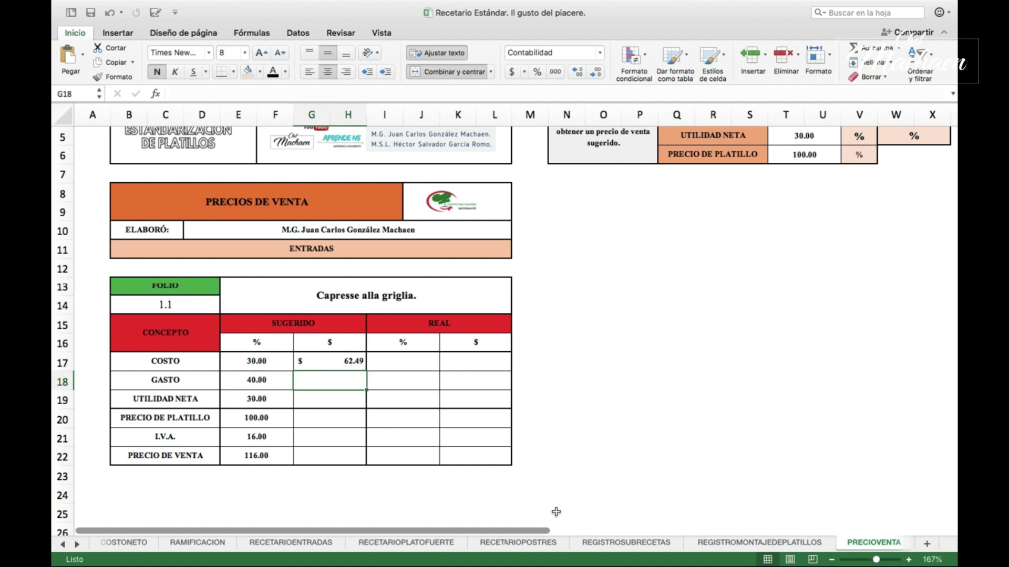
Check the J8 unit cost on RAMIFICACION, then fill G17 and K17 light grey
click(197, 542)
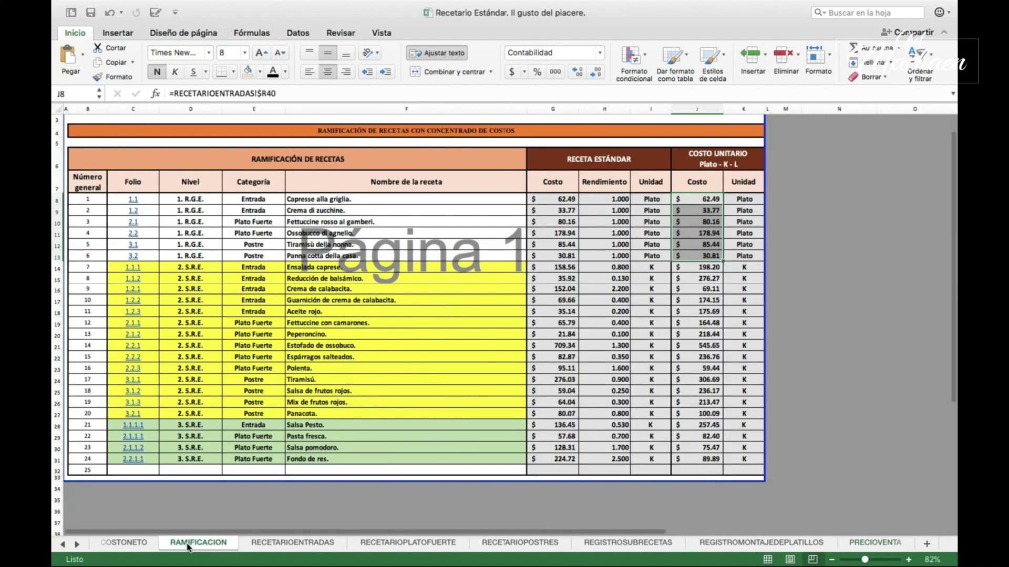
click(709, 201)
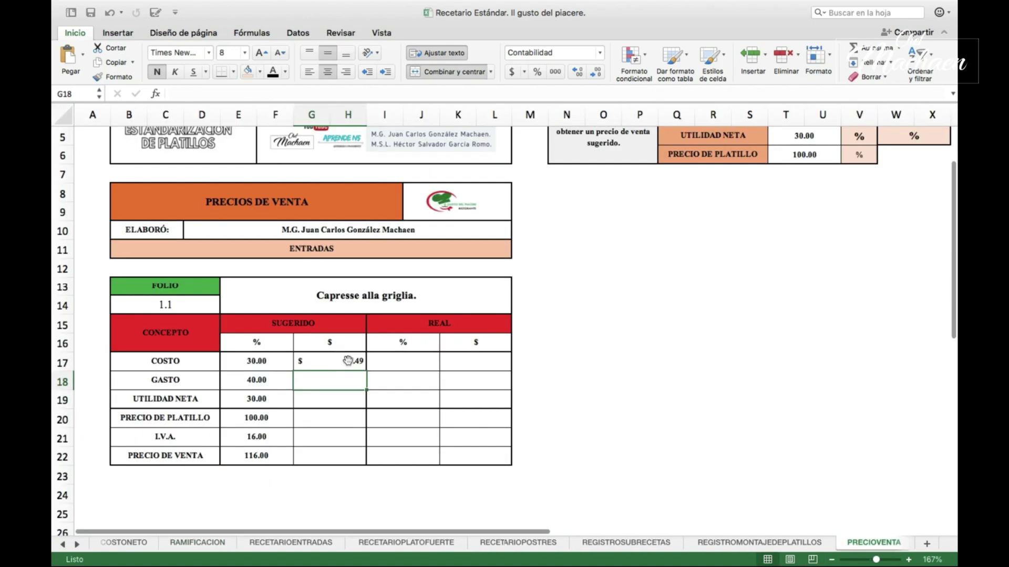
scroll(400, 378, down, 2)
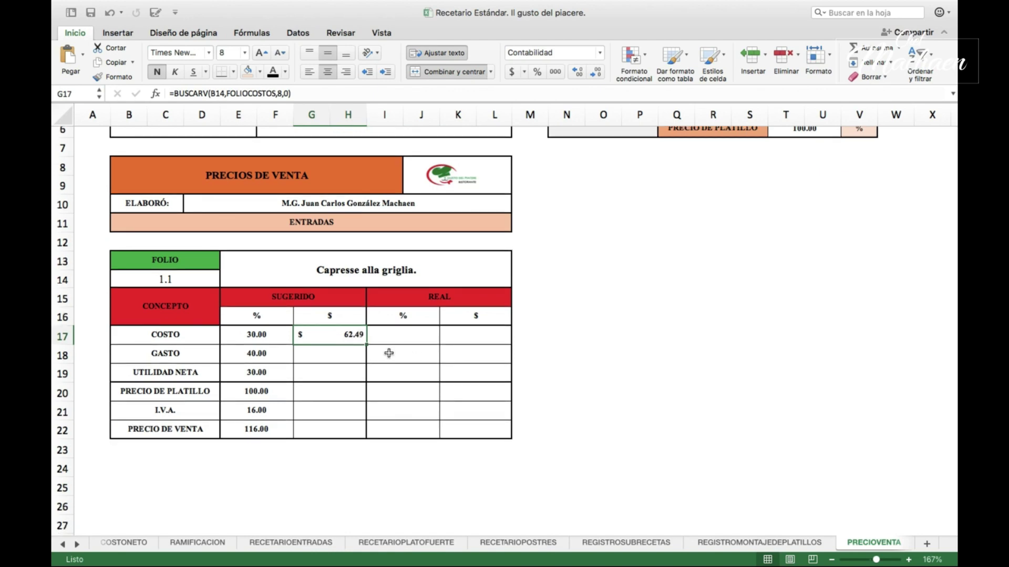
click(260, 73)
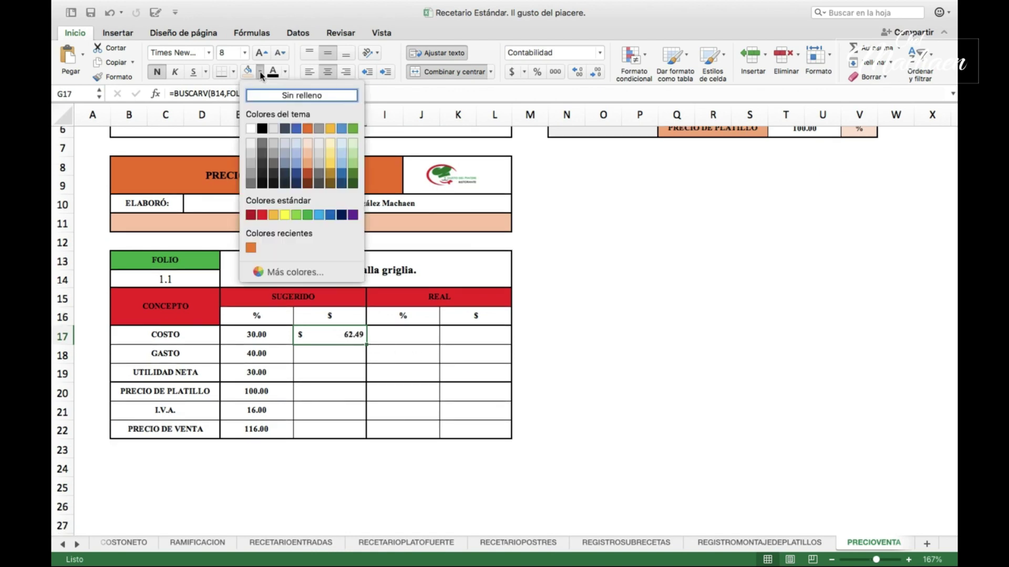
click(250, 161)
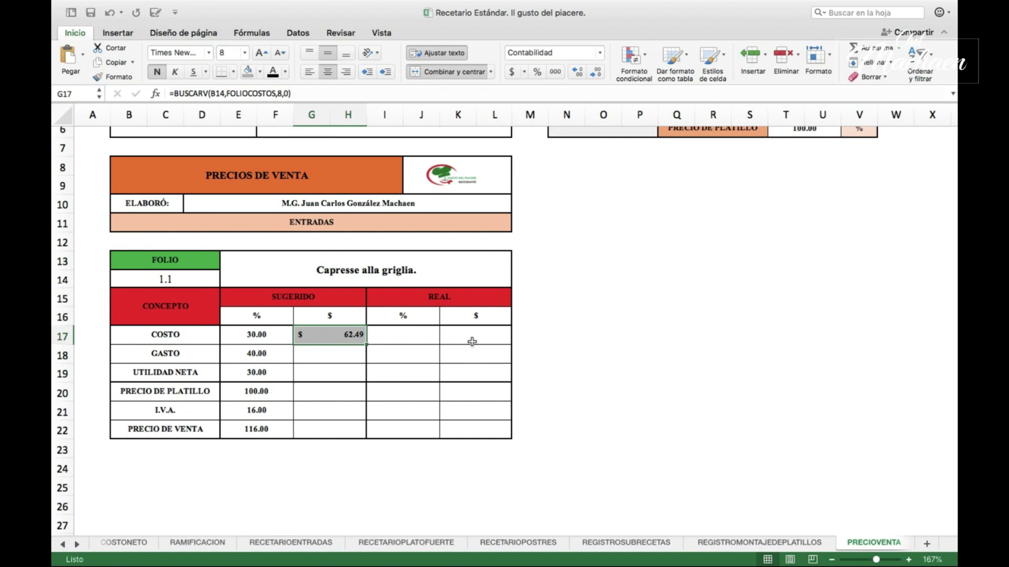
click(472, 342)
click(250, 72)
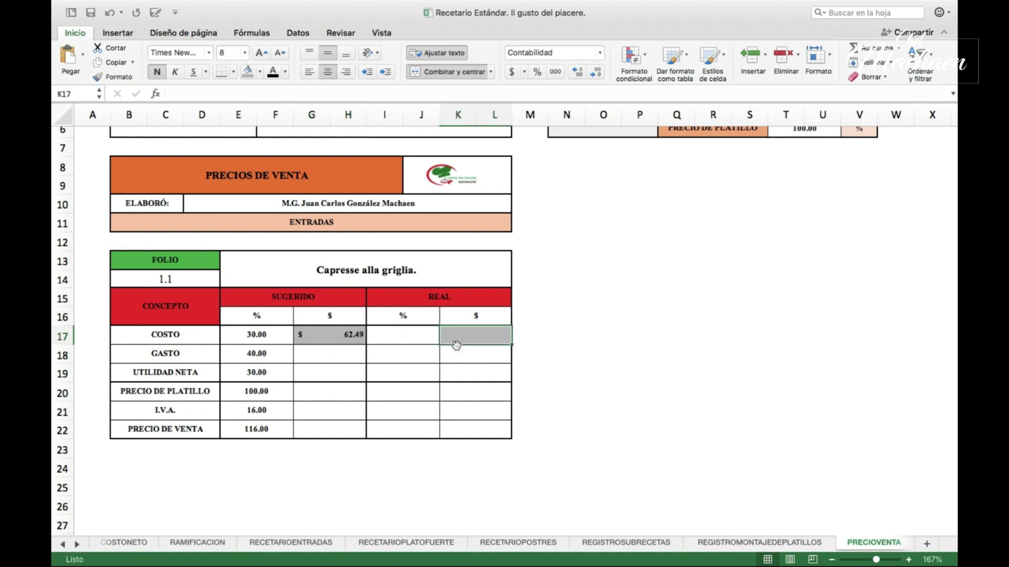
scroll(338, 342, down, 1)
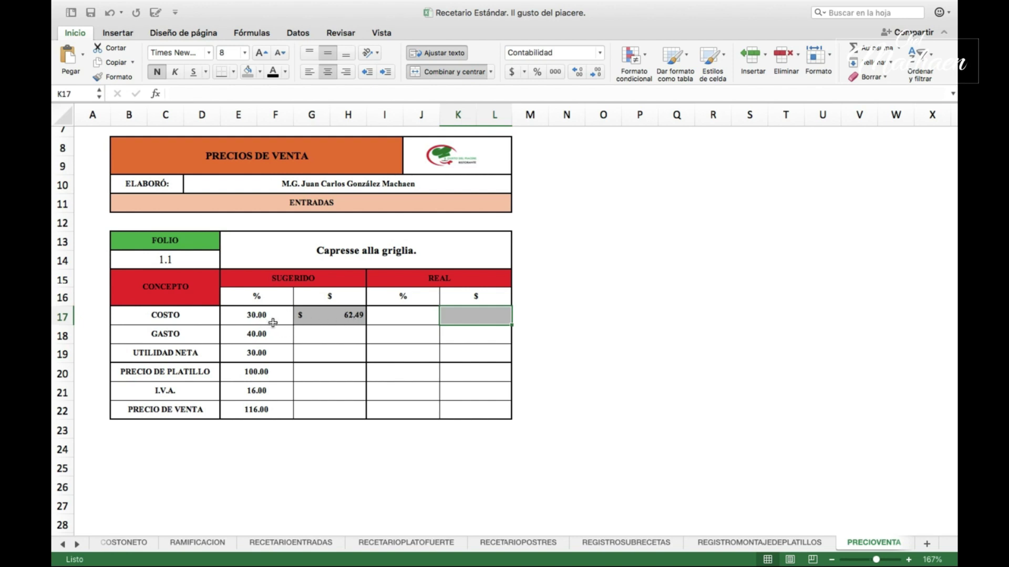
scroll(315, 335, down, 1)
Wrap the G17 suggested cost lookup in SI.ERROR with a blank fallback, keeping $62.49
scroll(315, 335, down, 1)
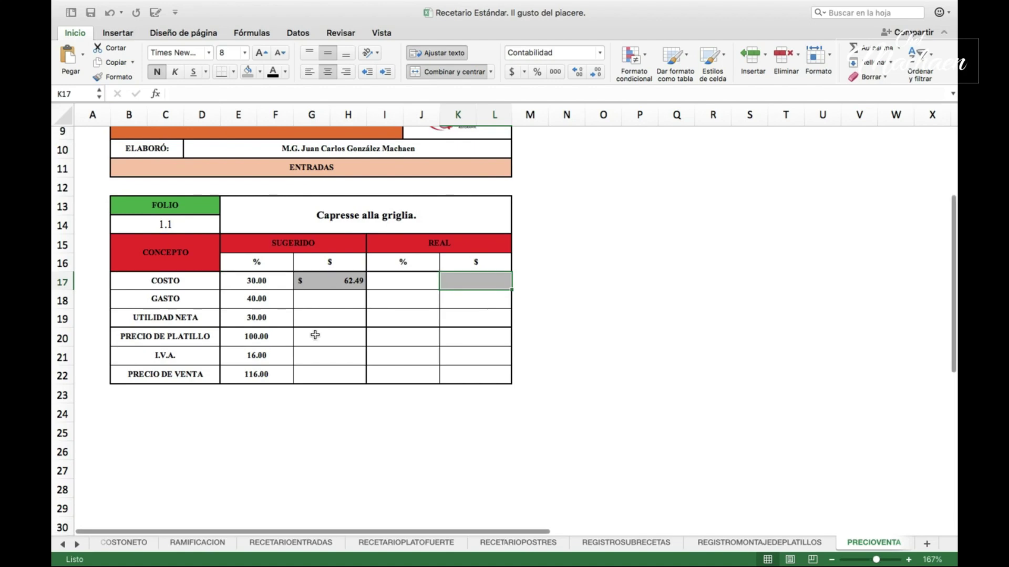
scroll(315, 334, up, 5)
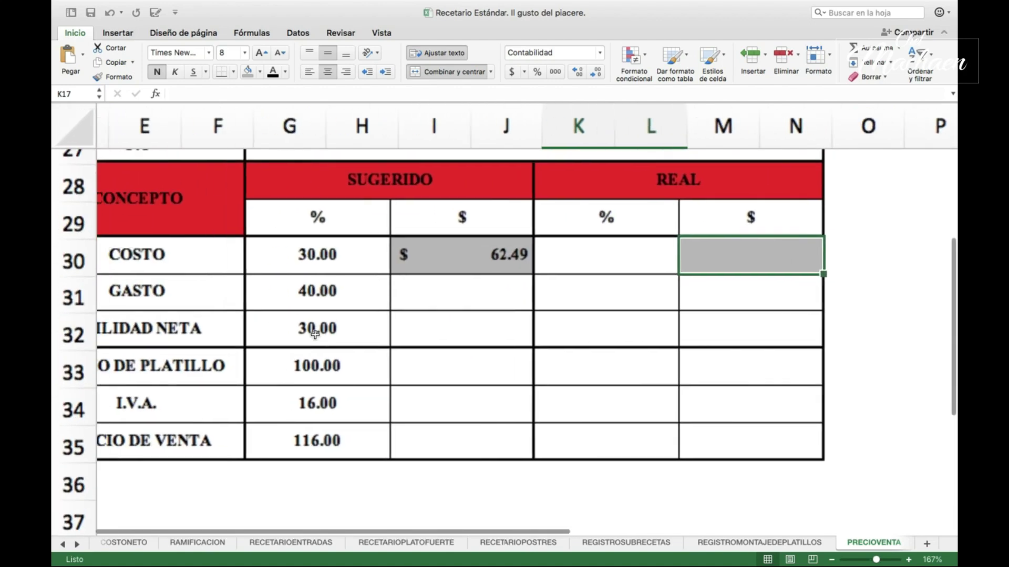
scroll(315, 335, up, 3)
click(533, 252)
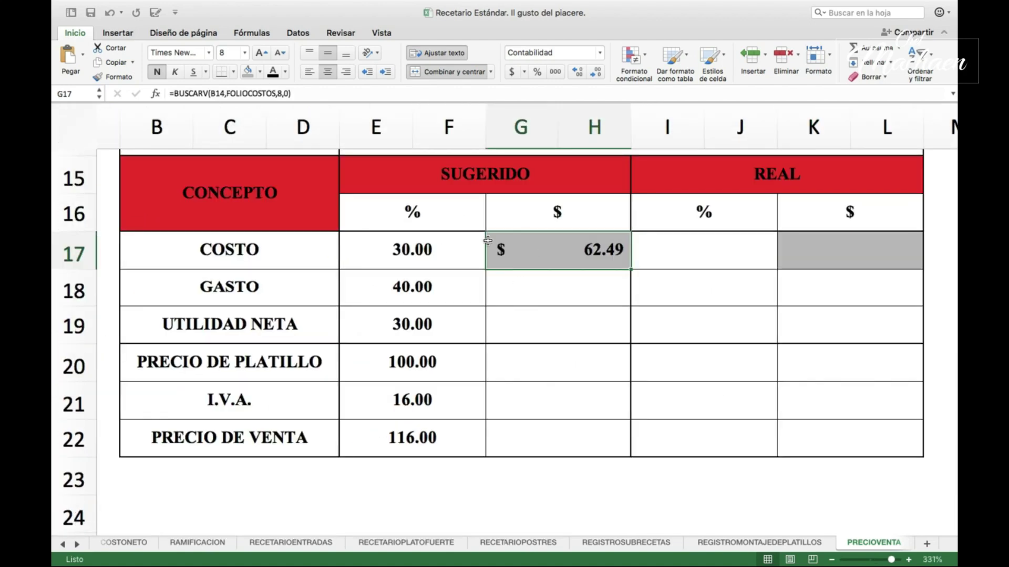
click(174, 93)
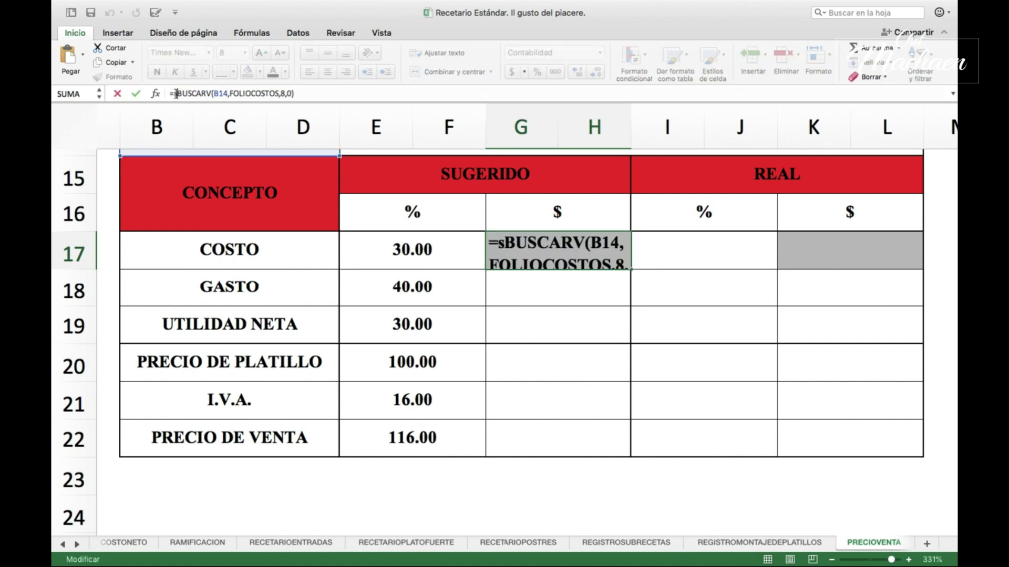
text(si.error)
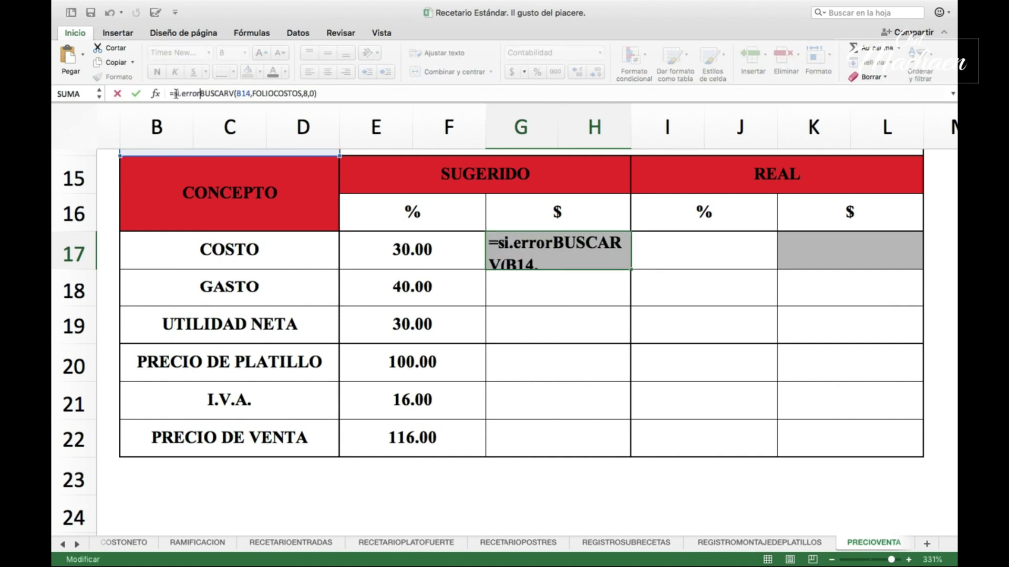
text(()
text(,)
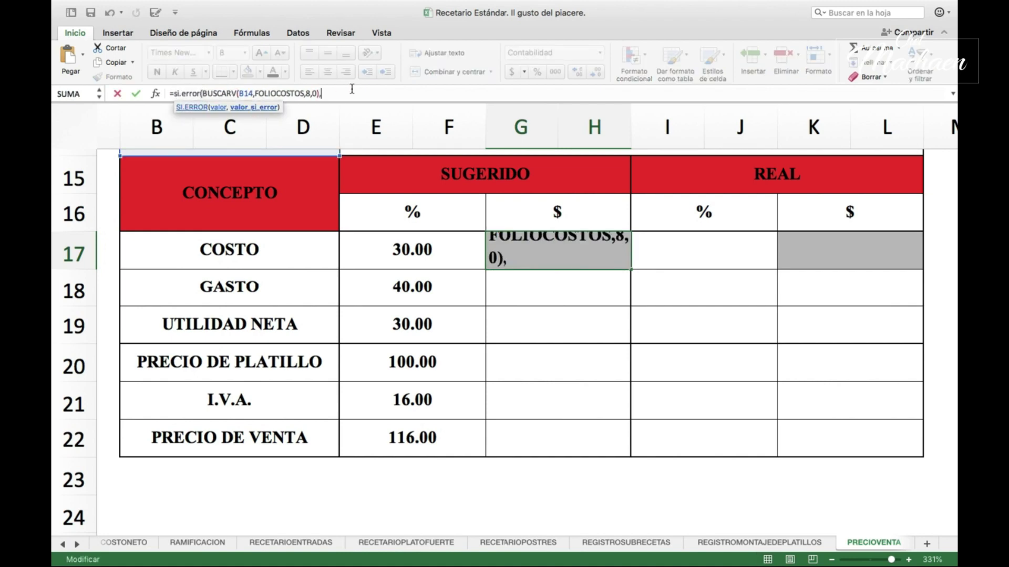
text())
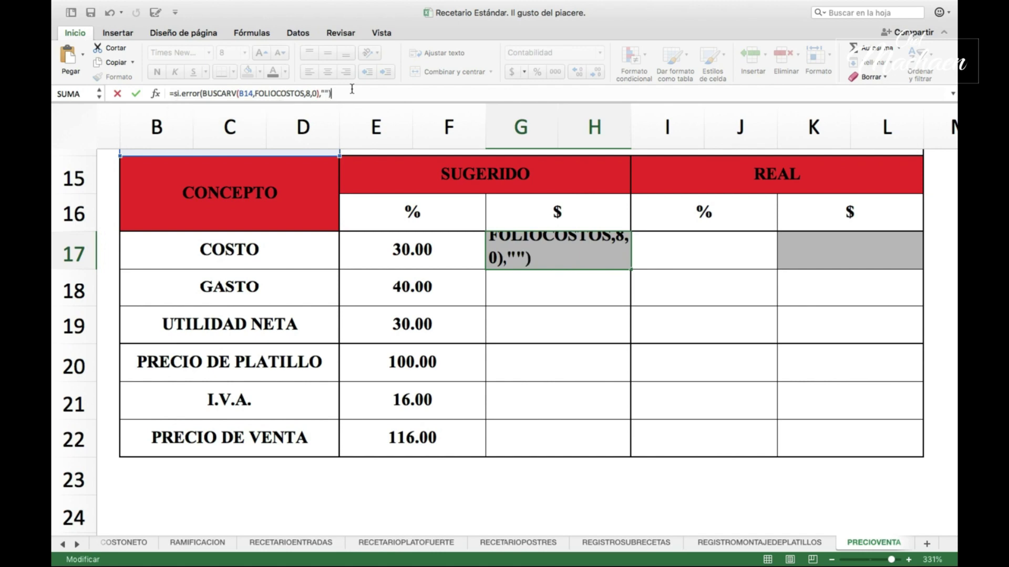
key(Return)
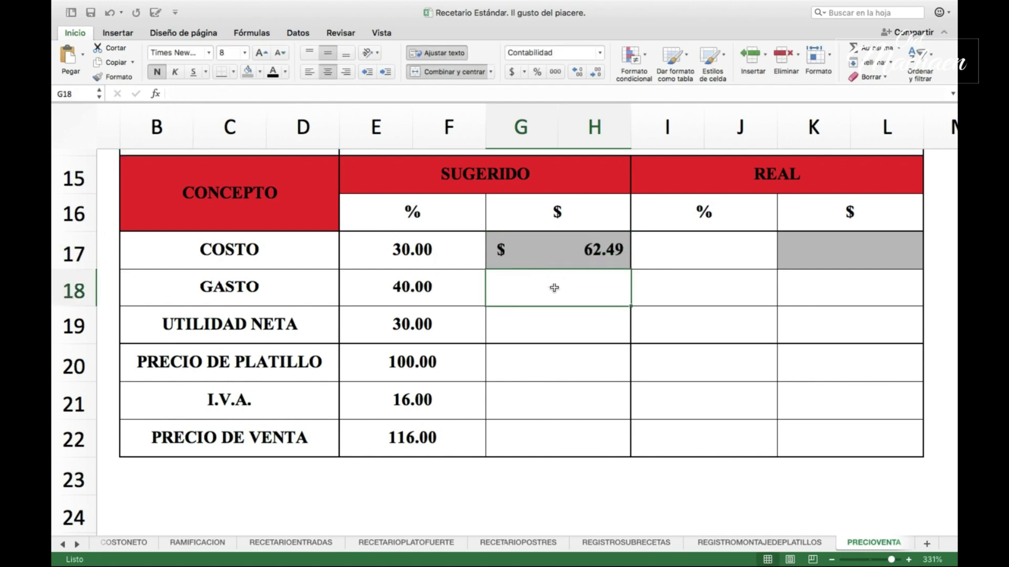
text(=()
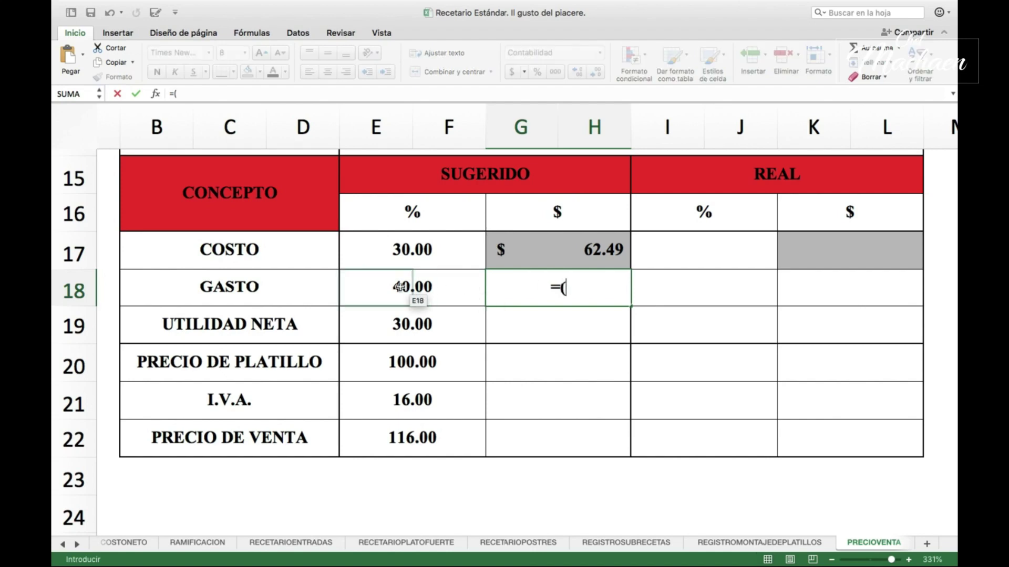
Enter the expense amount formula (E18*G17)/E17 in G18, giving $83.33
click(404, 288)
text(*)
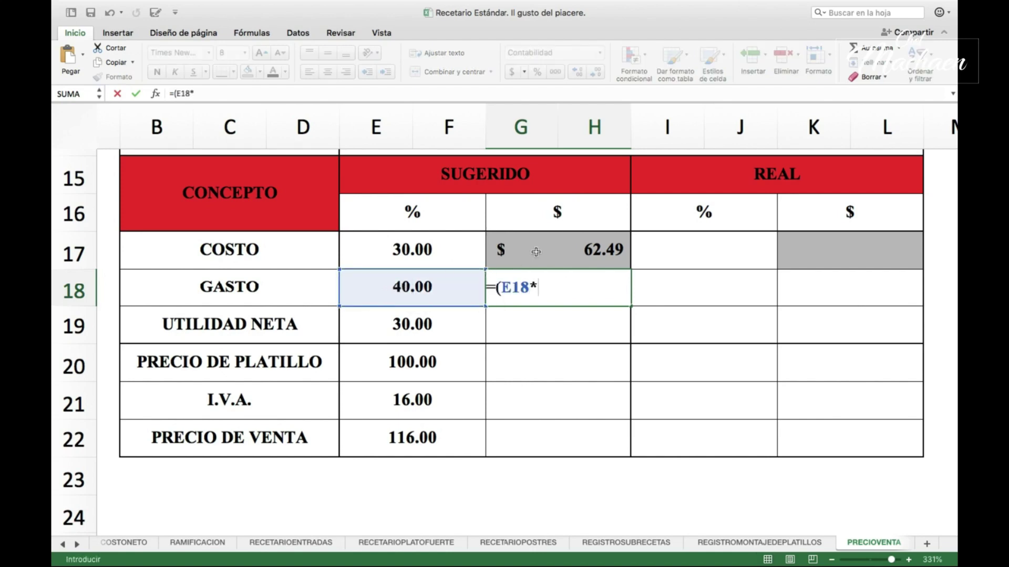
click(535, 250)
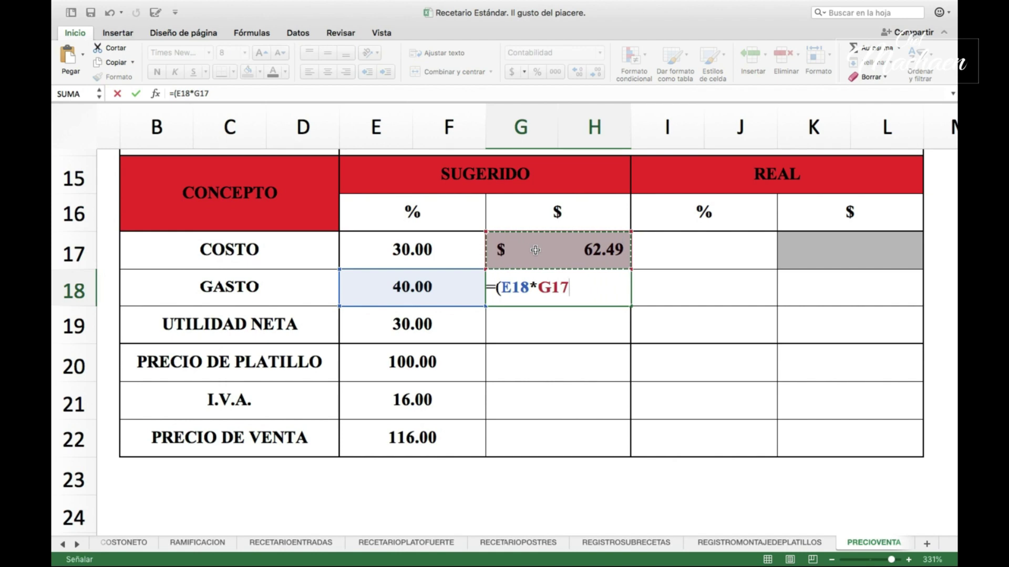
text()/)
click(416, 255)
key(Return)
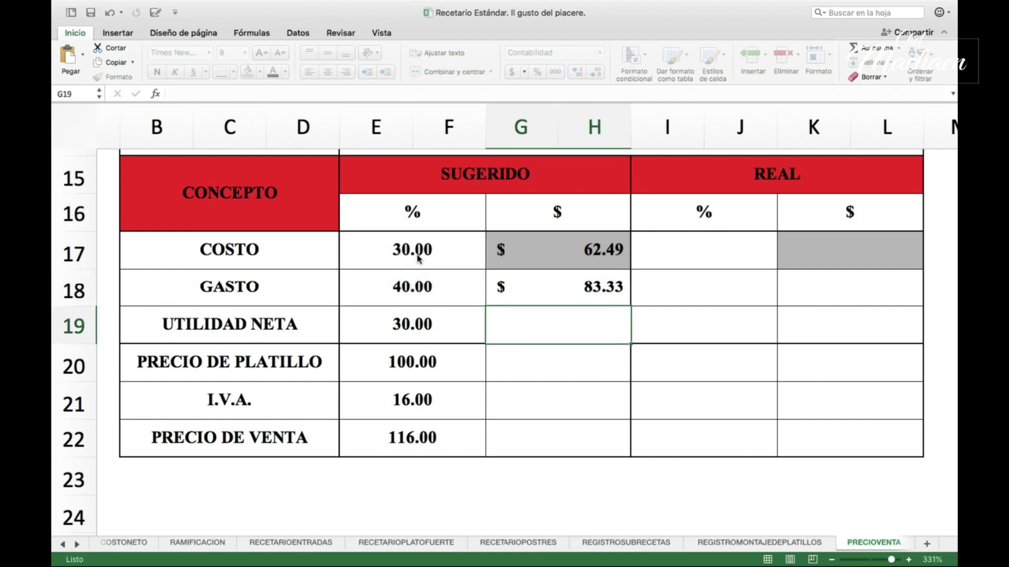
key(Up)
key(Return)
key(Up)
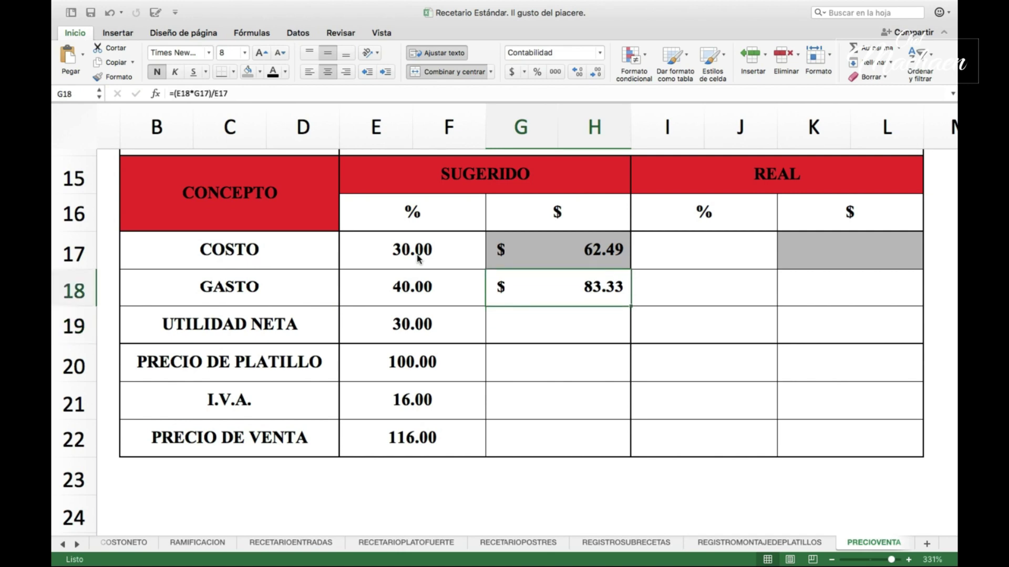
Wrap the G18 expense formula in SI.ERROR with a blank "" fallback
click(177, 93)
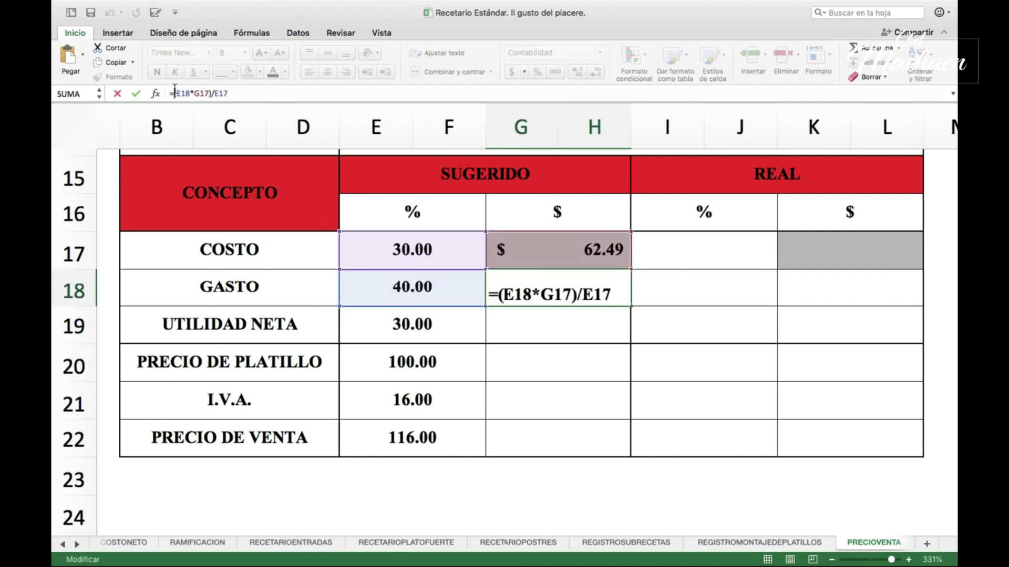
text(si.erro)
key(BackSpace)
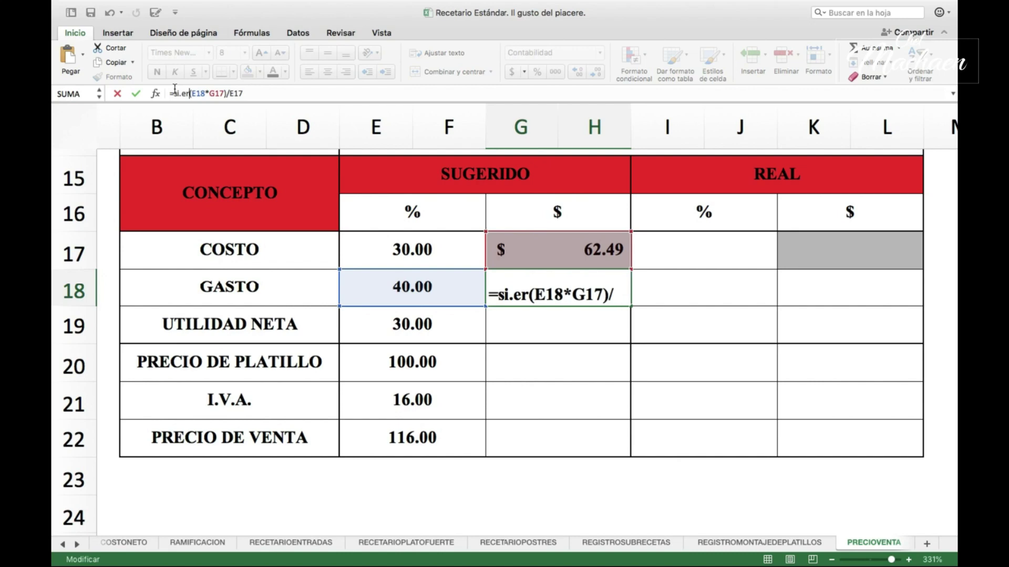
text(ror()
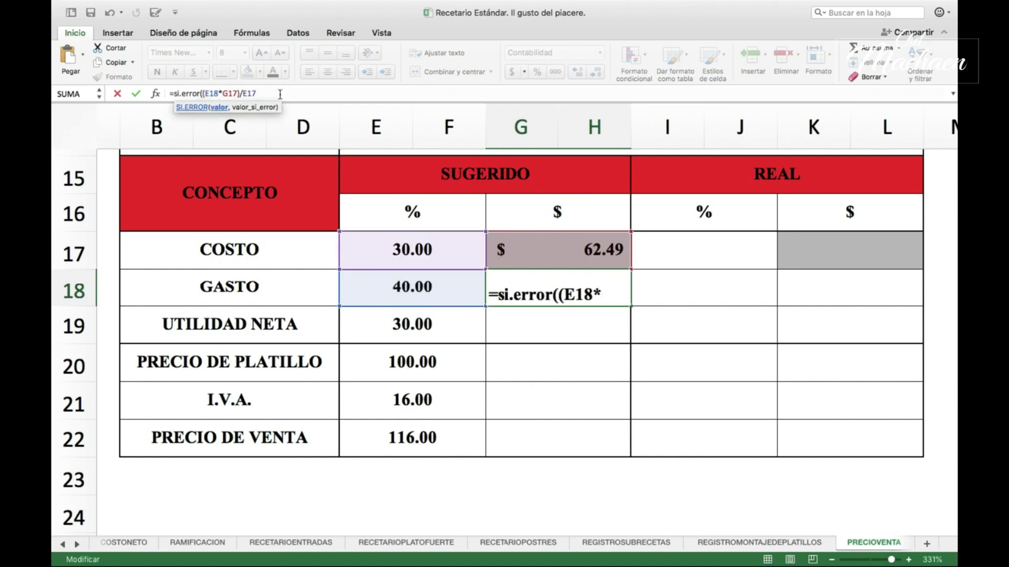
text(,)
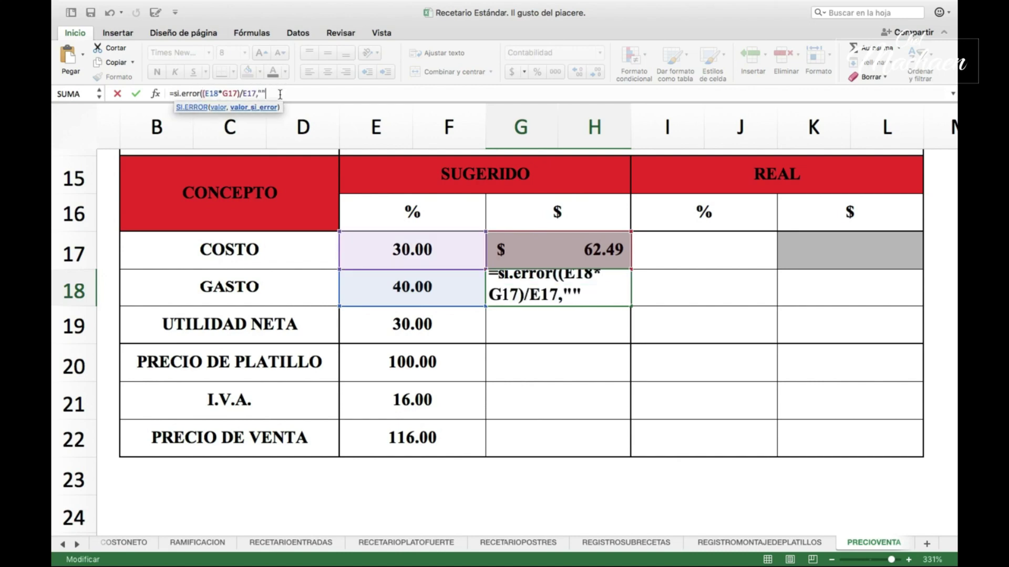
text())
key(Return)
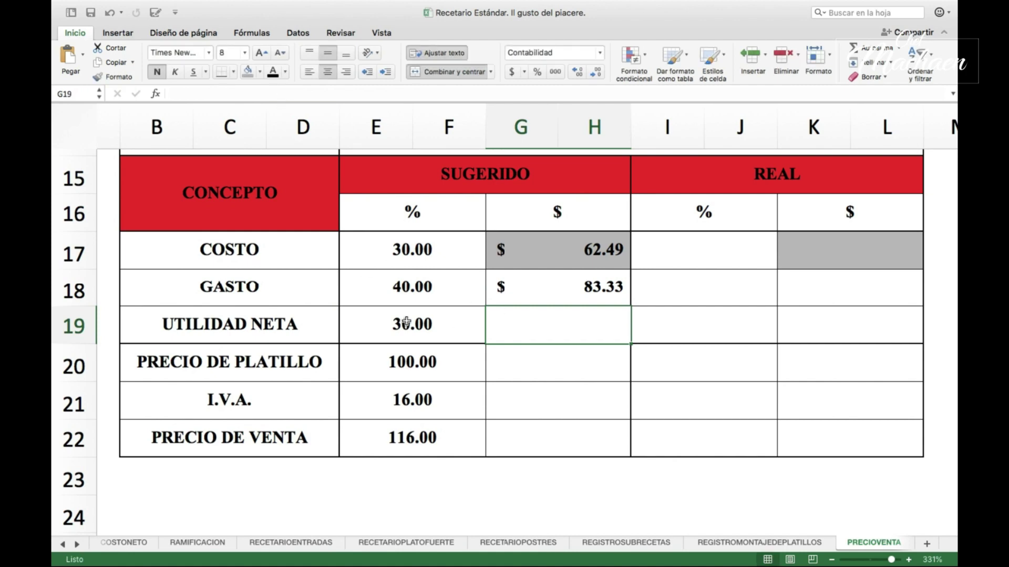
scroll(425, 317, up, 1)
scroll(428, 320, right, 1)
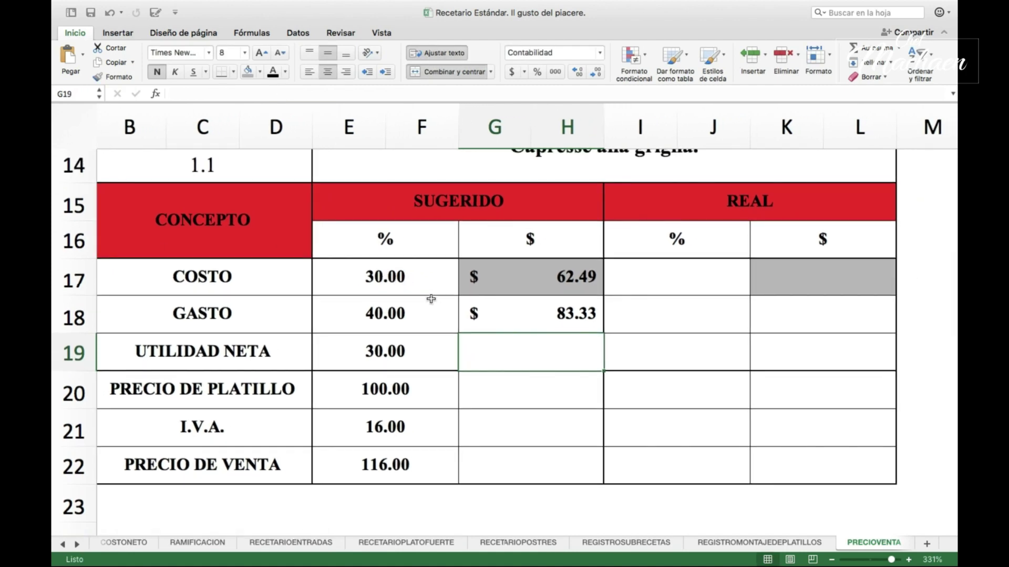
scroll(428, 297, up, 2)
scroll(428, 297, right, 2)
scroll(431, 299, up, 1)
scroll(431, 299, right, 1)
scroll(431, 299, up, 5)
scroll(525, 294, right, 3)
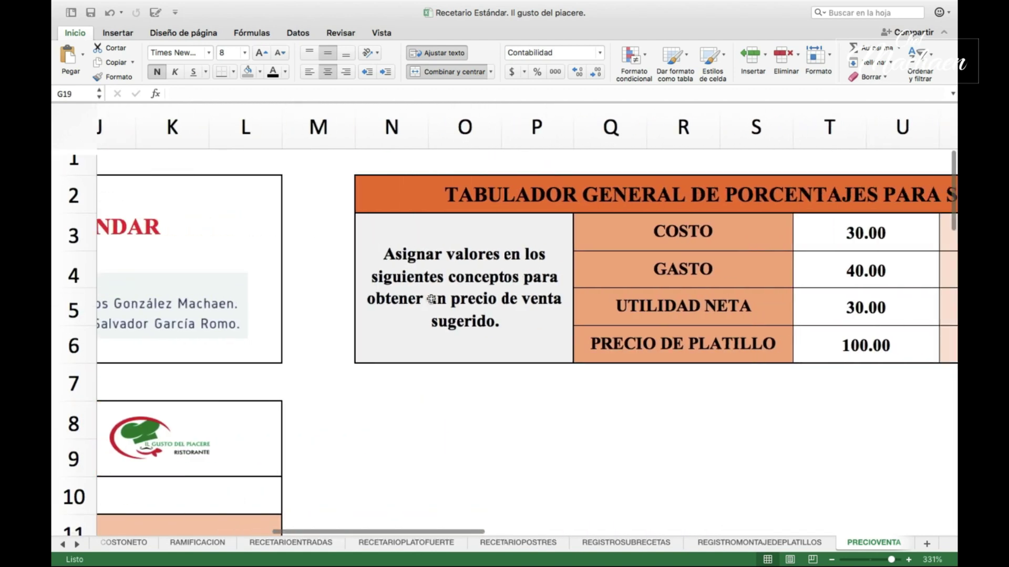
scroll(683, 273, right, 1)
scroll(747, 265, down, 4)
scroll(746, 265, left, 2)
scroll(405, 349, left, 1)
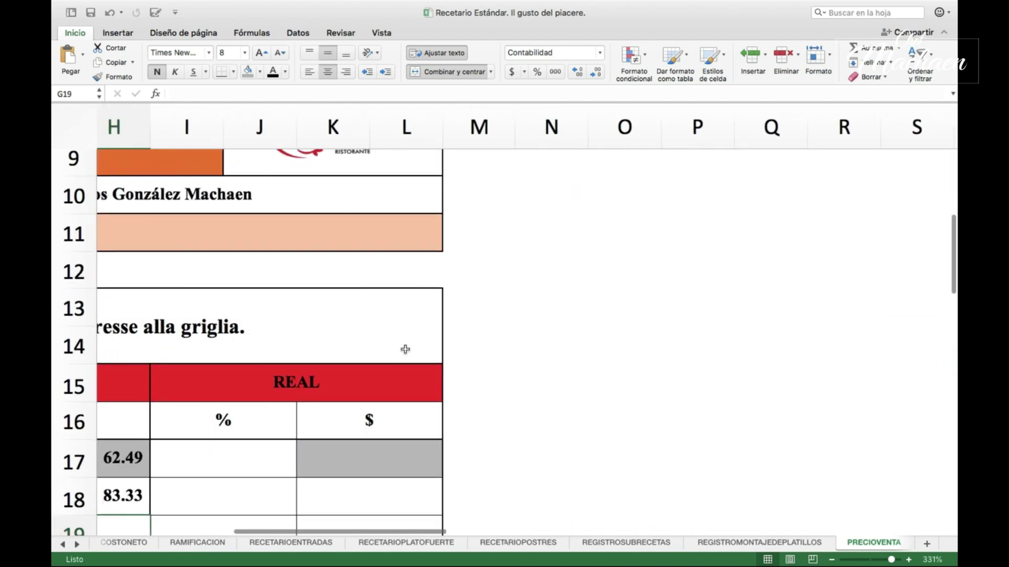
scroll(405, 349, down, 1)
scroll(405, 350, left, 3)
scroll(405, 350, down, 1)
scroll(405, 350, down, 1)
scroll(405, 349, left, 1)
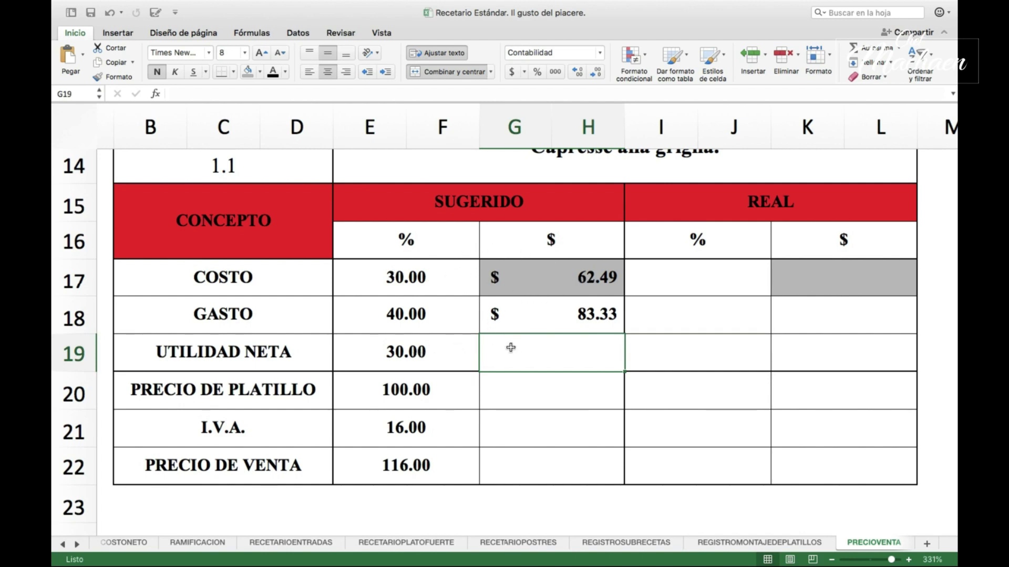
Enter =SI.ERROR((E19*G17)/E17,"") in G19 for the net profit amount
text(=()
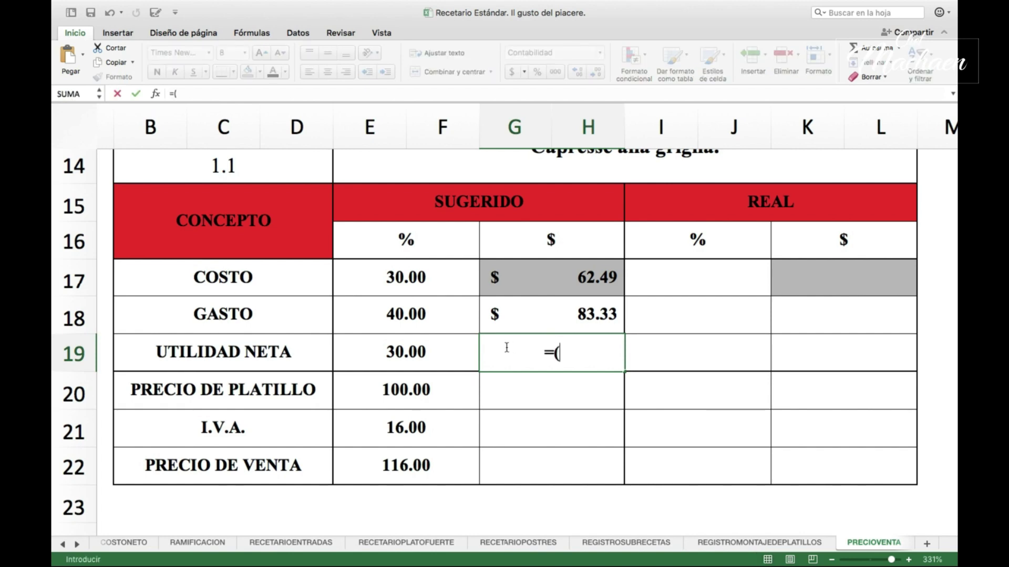
click(406, 351)
text(*)
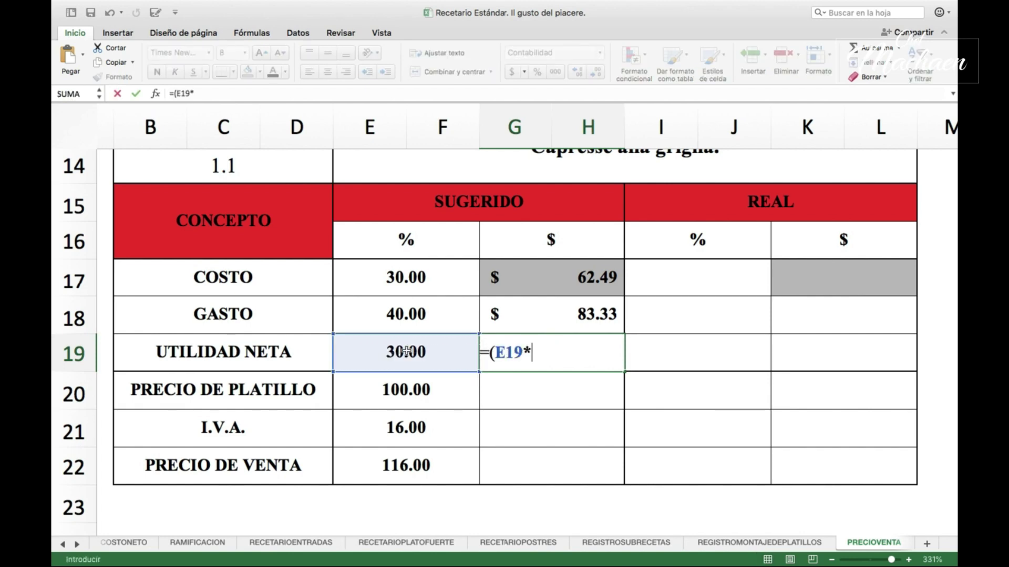
click(586, 282)
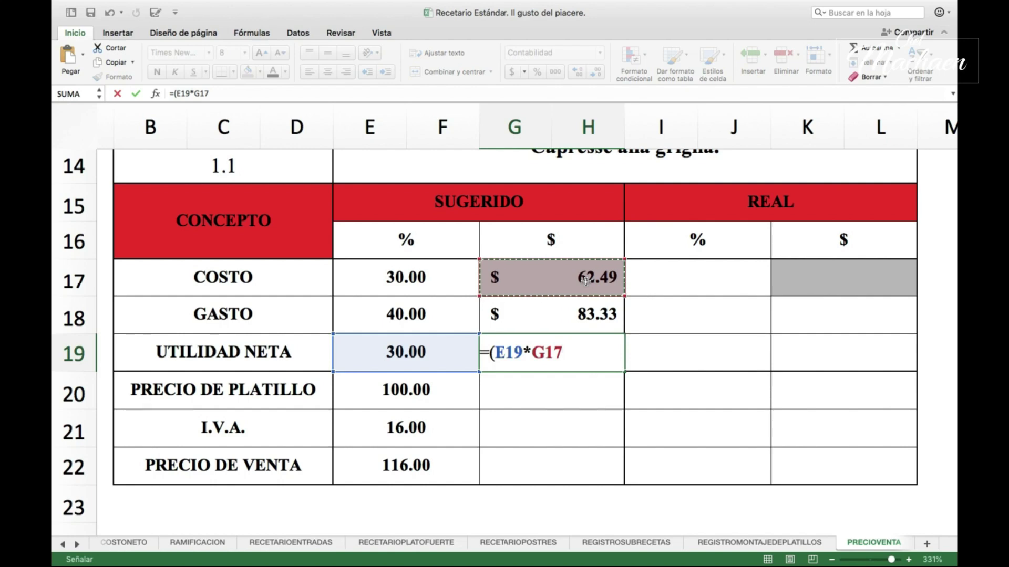
text()/)
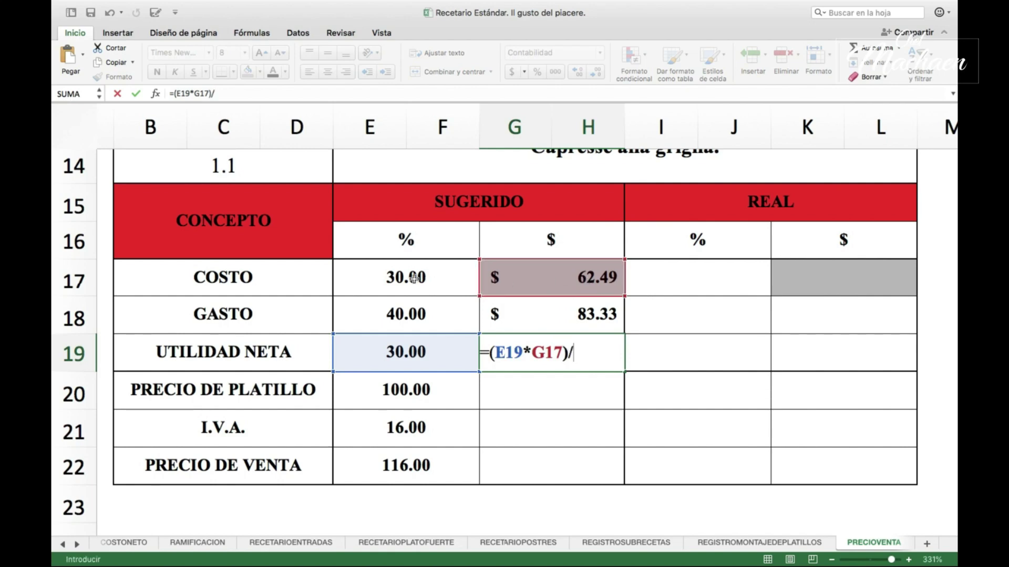
click(401, 276)
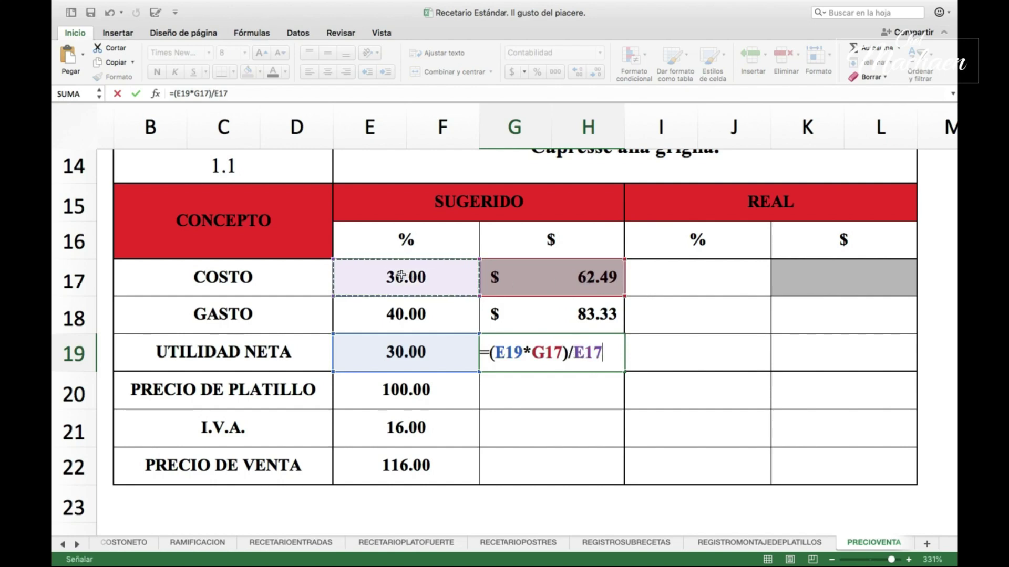
click(489, 351)
text(si)
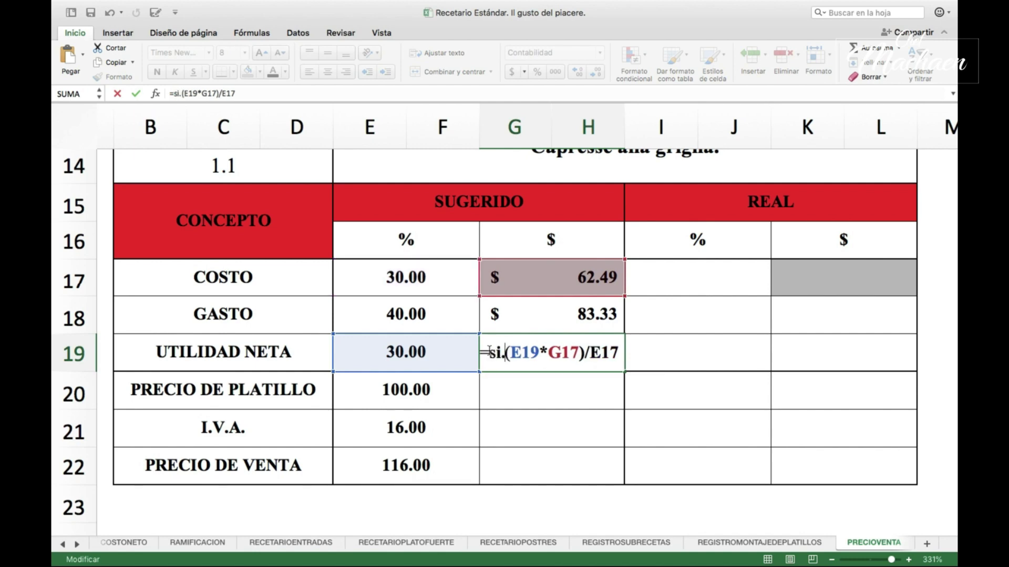
text(.error((E19*G17)/E17)
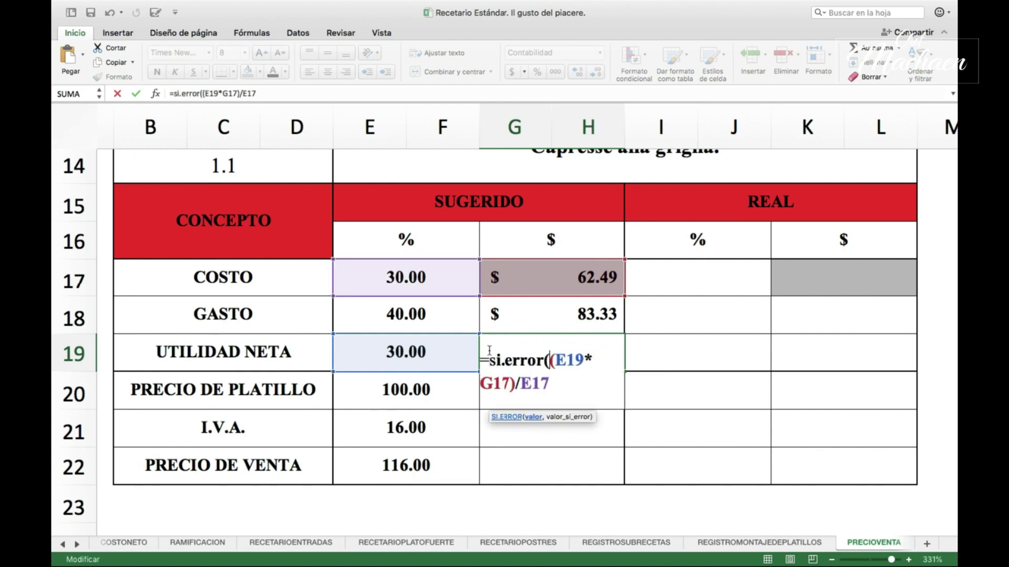
text(,"")
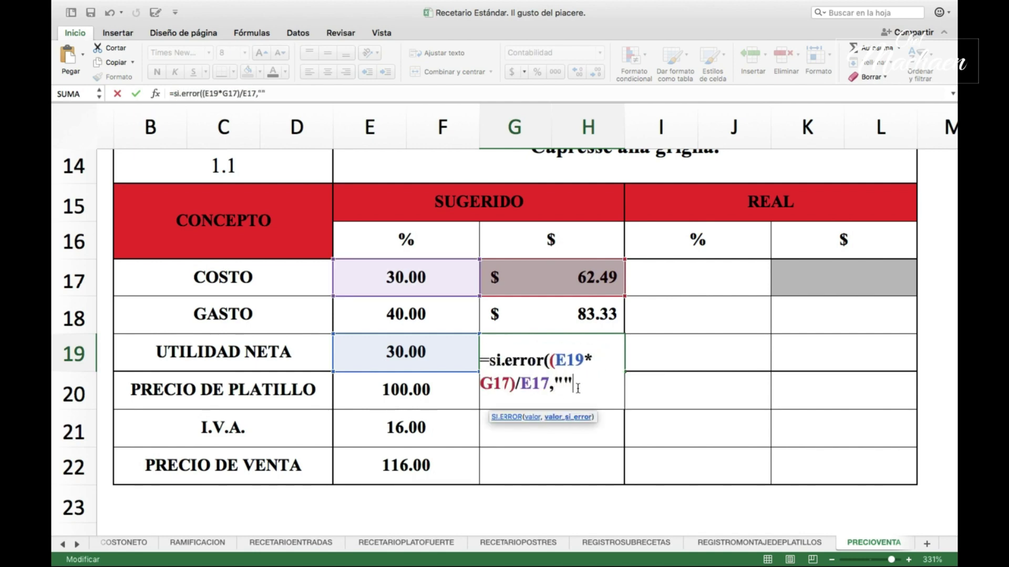
text())
key(Return)
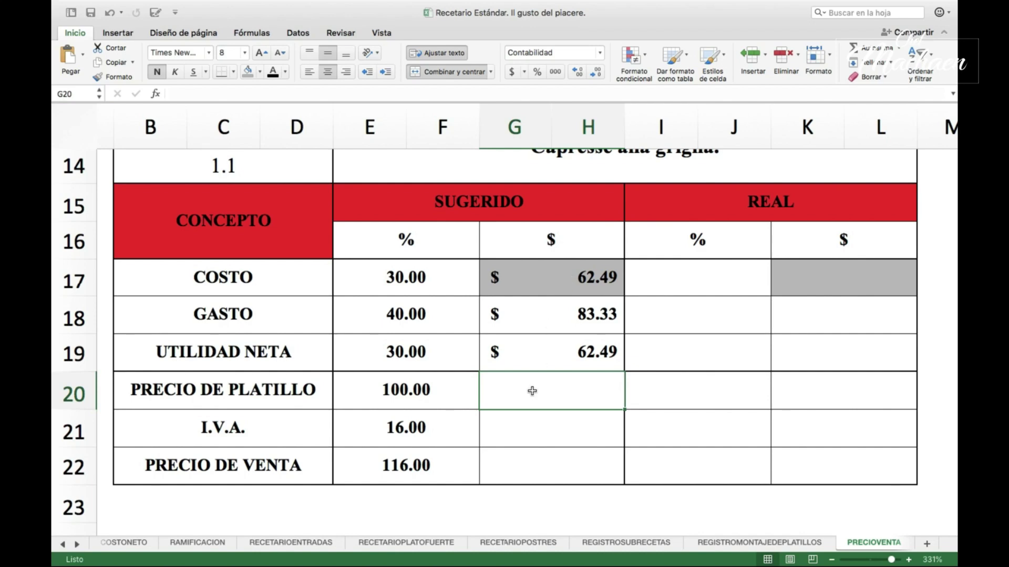
Sum the suggested amounts G17:H19 in G20 with =SUMA(G17:H19)
text(=sum)
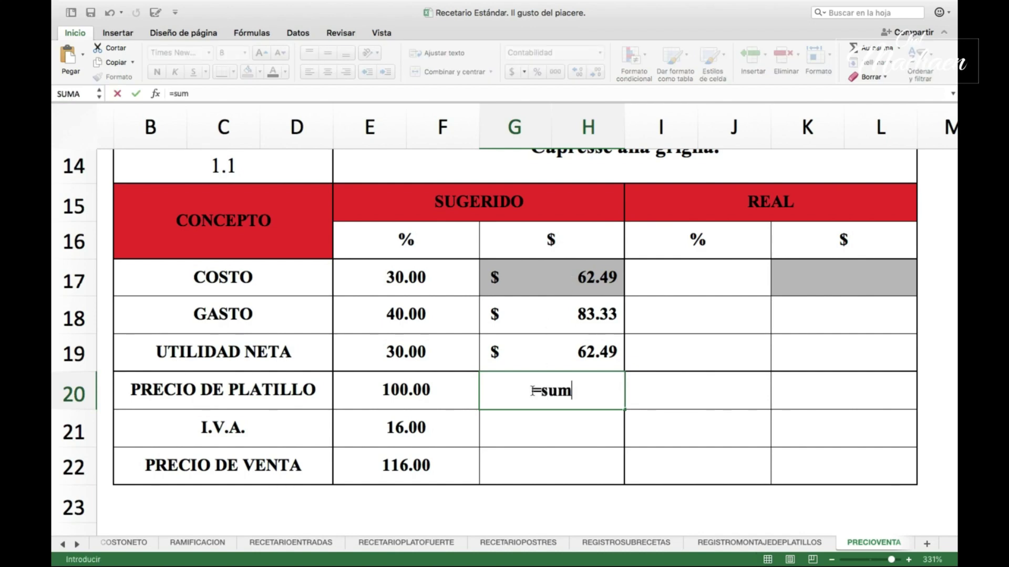
text(a()
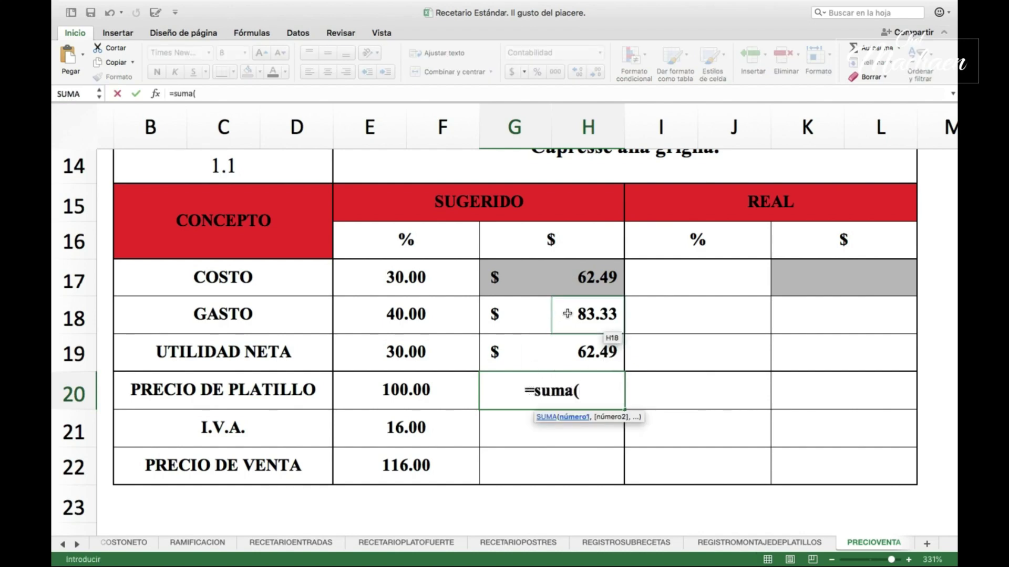
drag(612, 279, 559, 351)
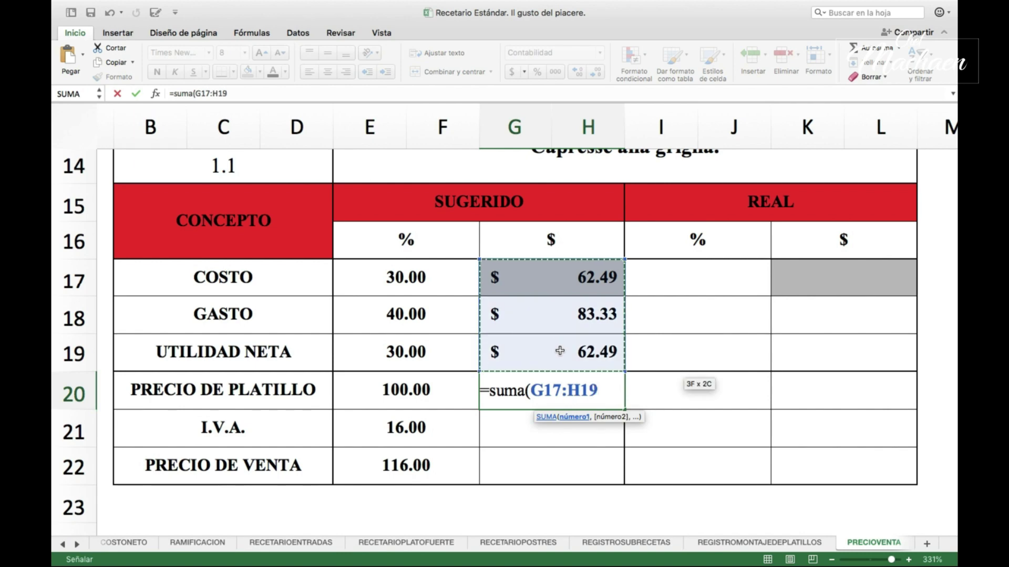
text())
key(Return)
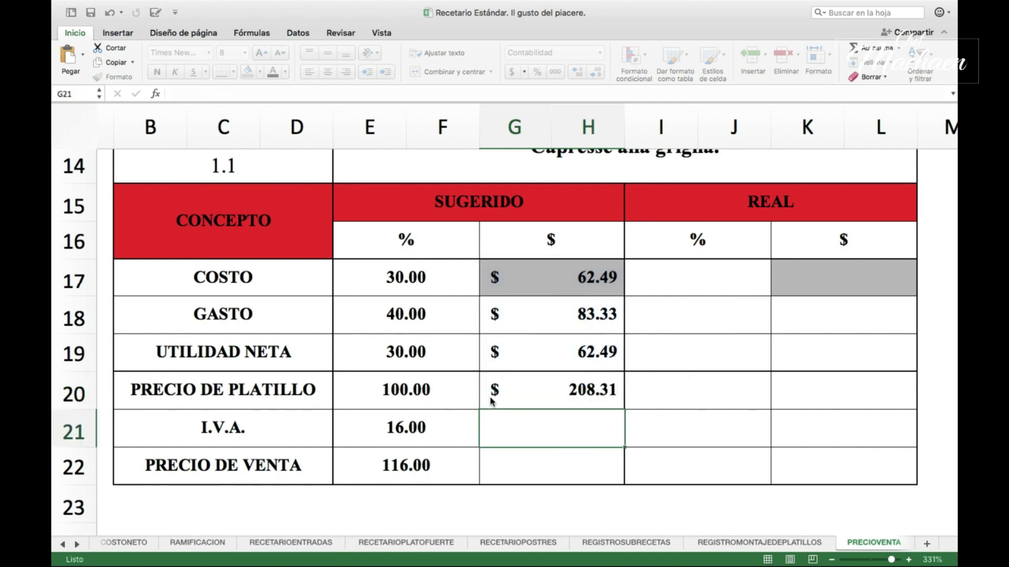
Wrap the G20 sum in SI.ERROR so it reads =SI.ERROR(SUMA(G17:H19),""), showing $208.31
click(490, 398)
click(176, 95)
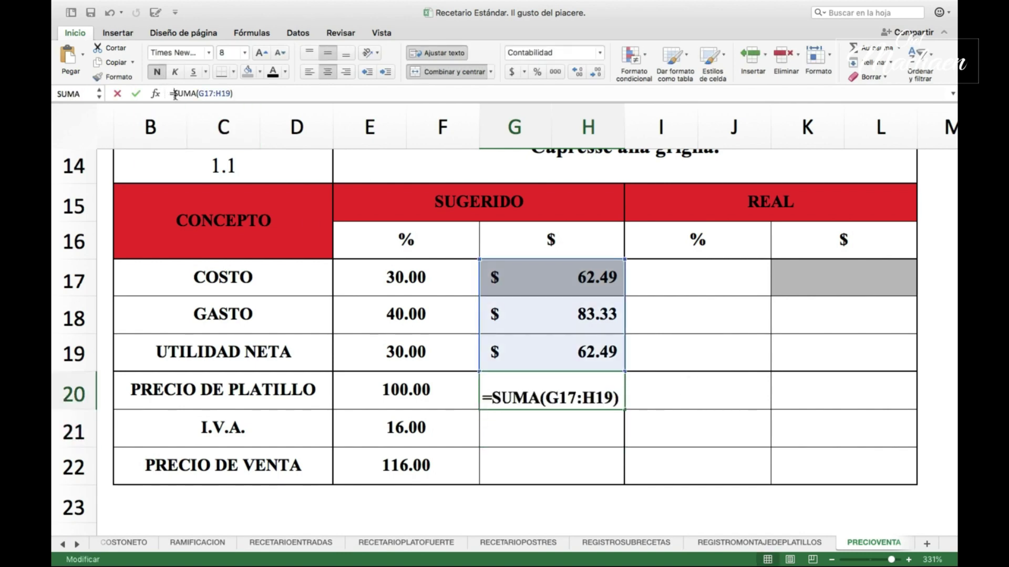
text(si.ee)
key(BackSpace)
text(rro)
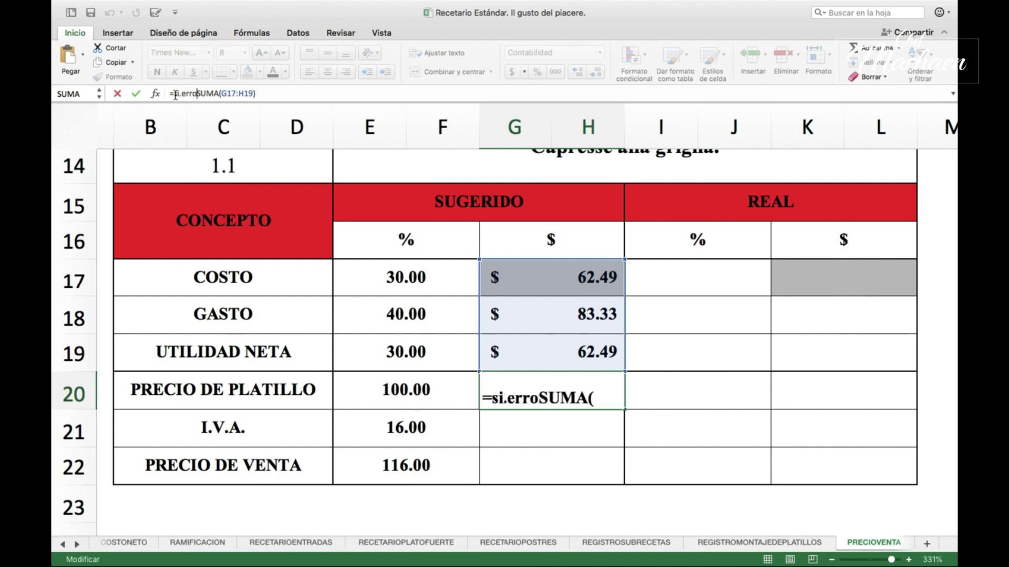
text(r()
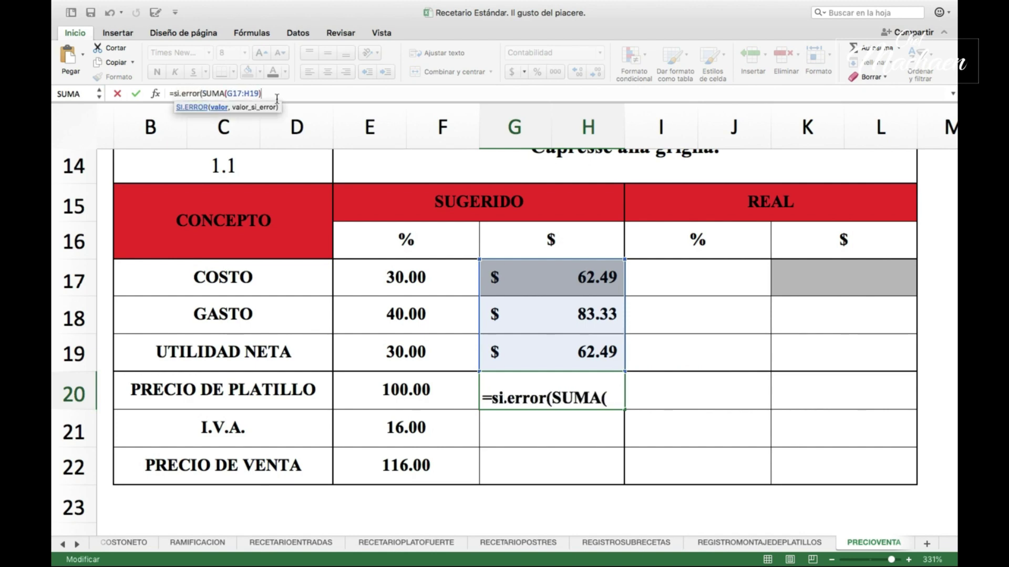
text(,)
text())
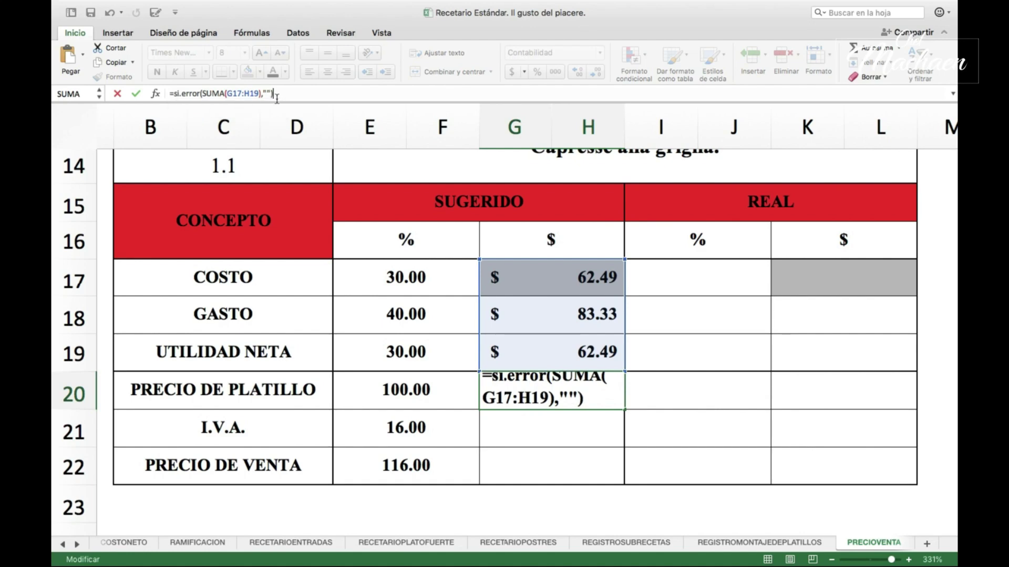
key(Return)
Check the I.V.A. and dish price percentage cells, then return to G21
key(Up)
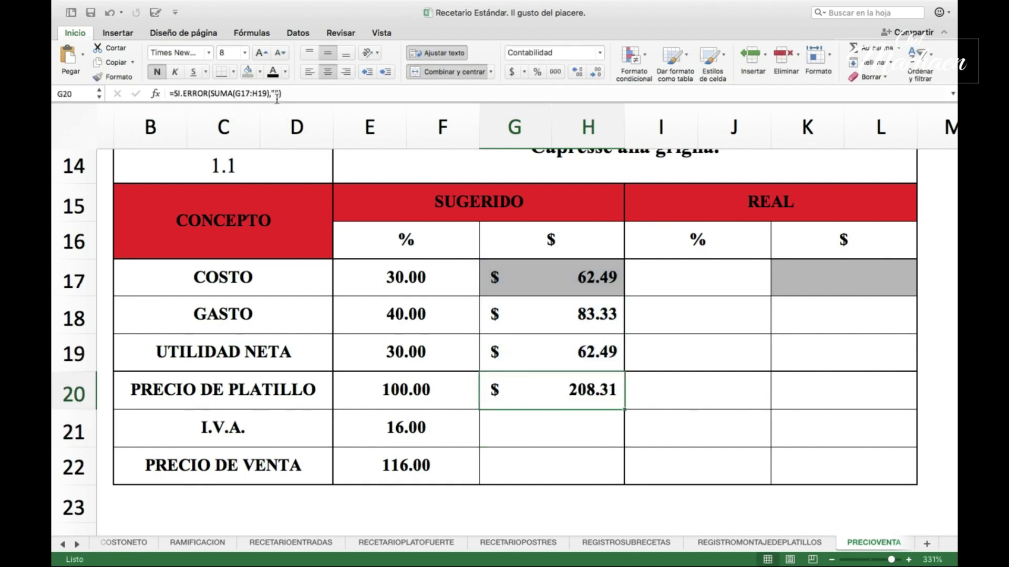
key(Down)
key(Left)
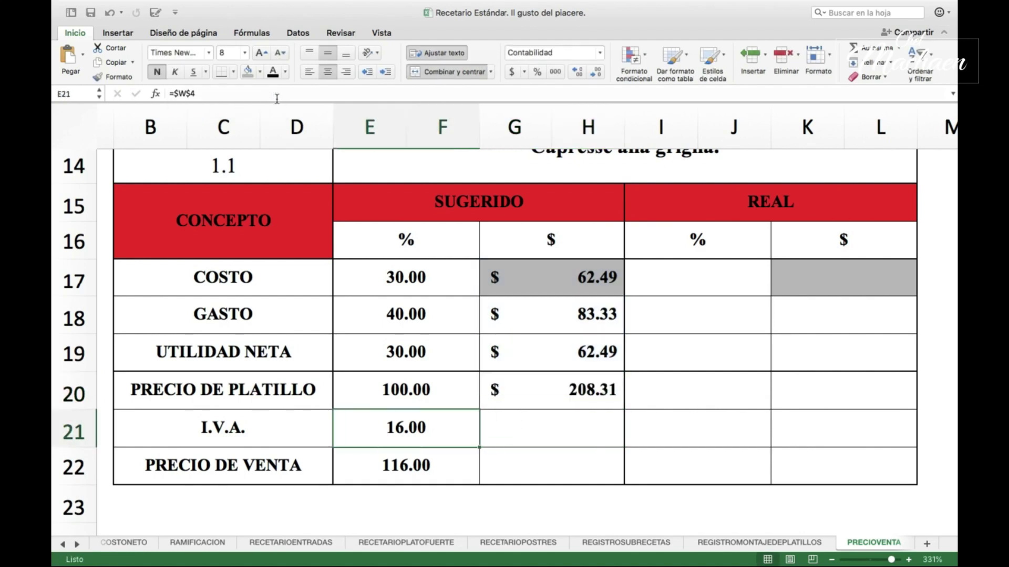
click(402, 396)
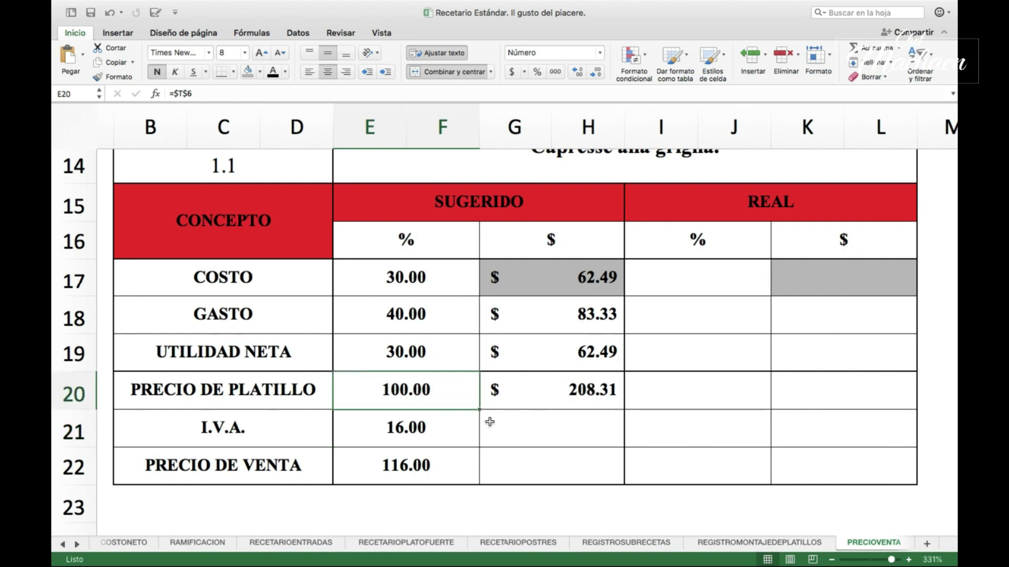
click(534, 437)
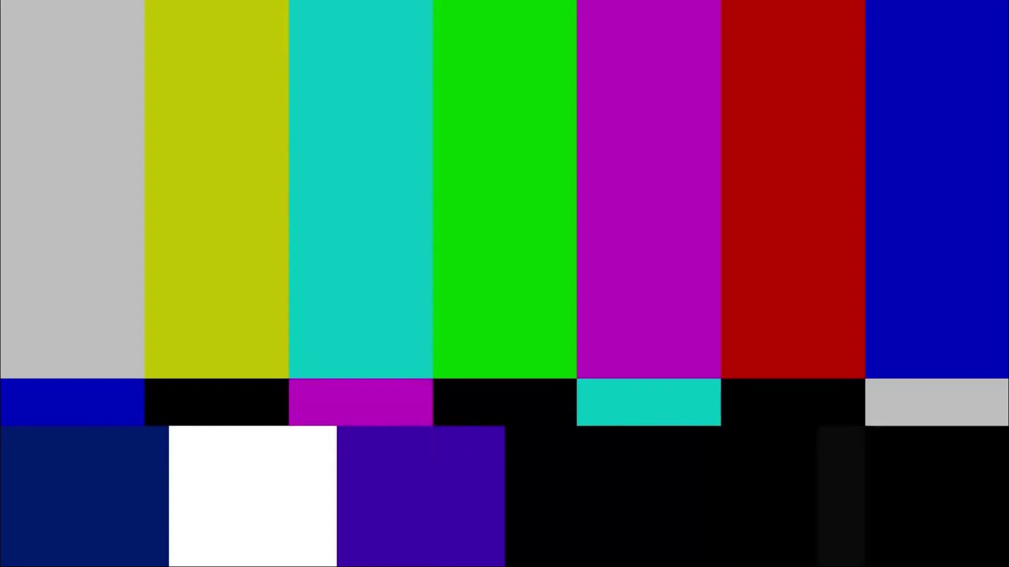